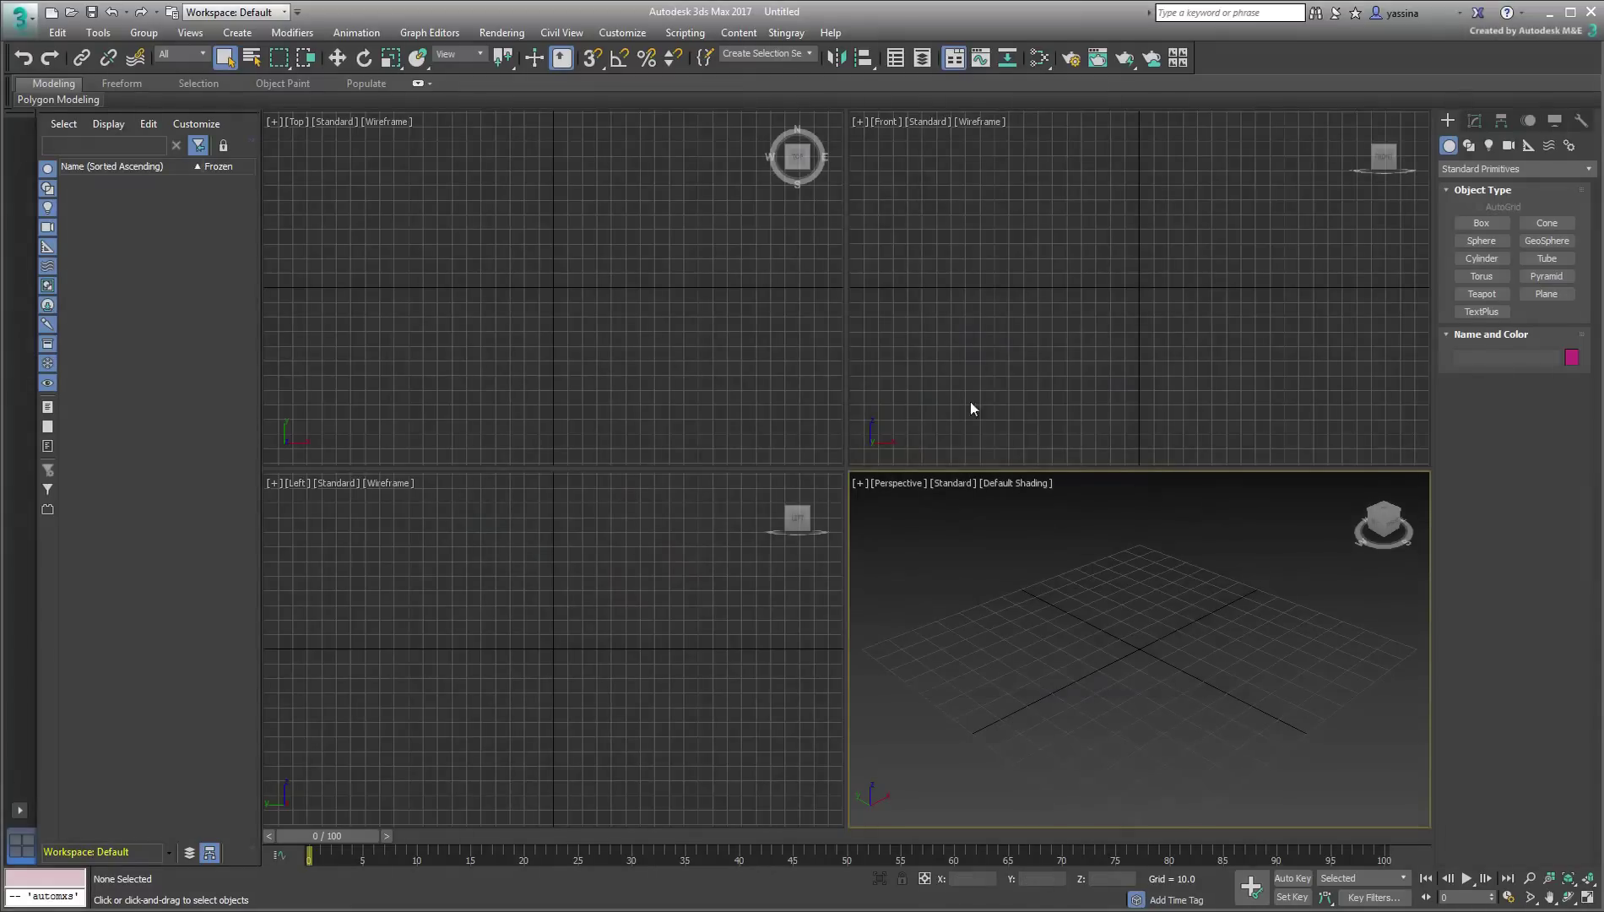
Step: Set the system unit scale to 1 Unit = 1.0 Inches, keeping Generic display units
left_click(622, 32)
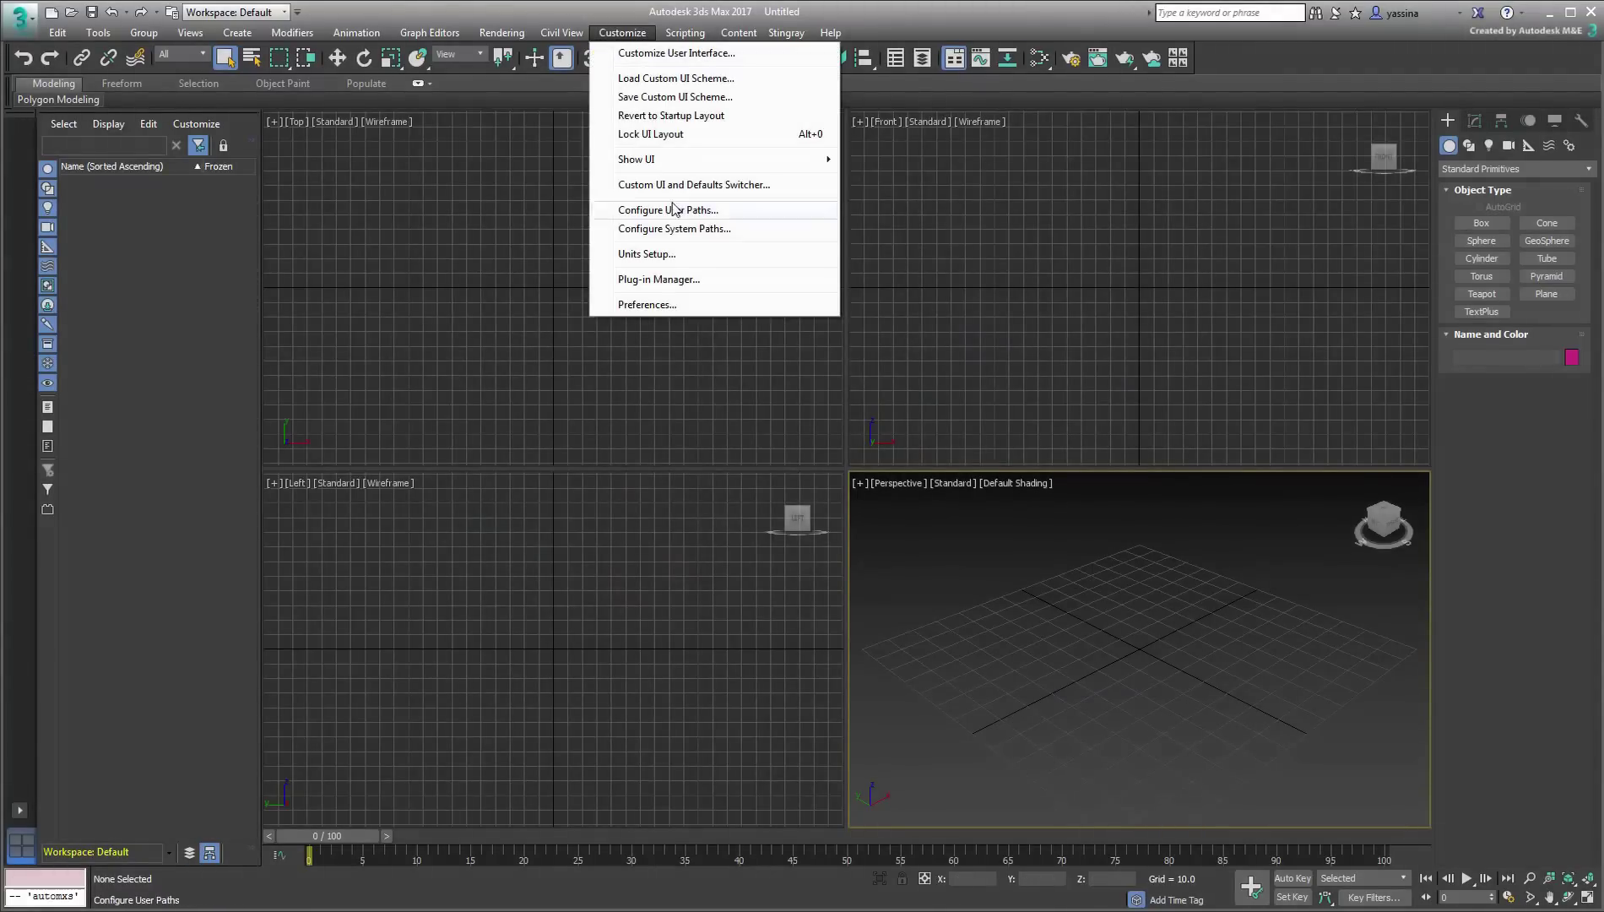
left_click(699, 253)
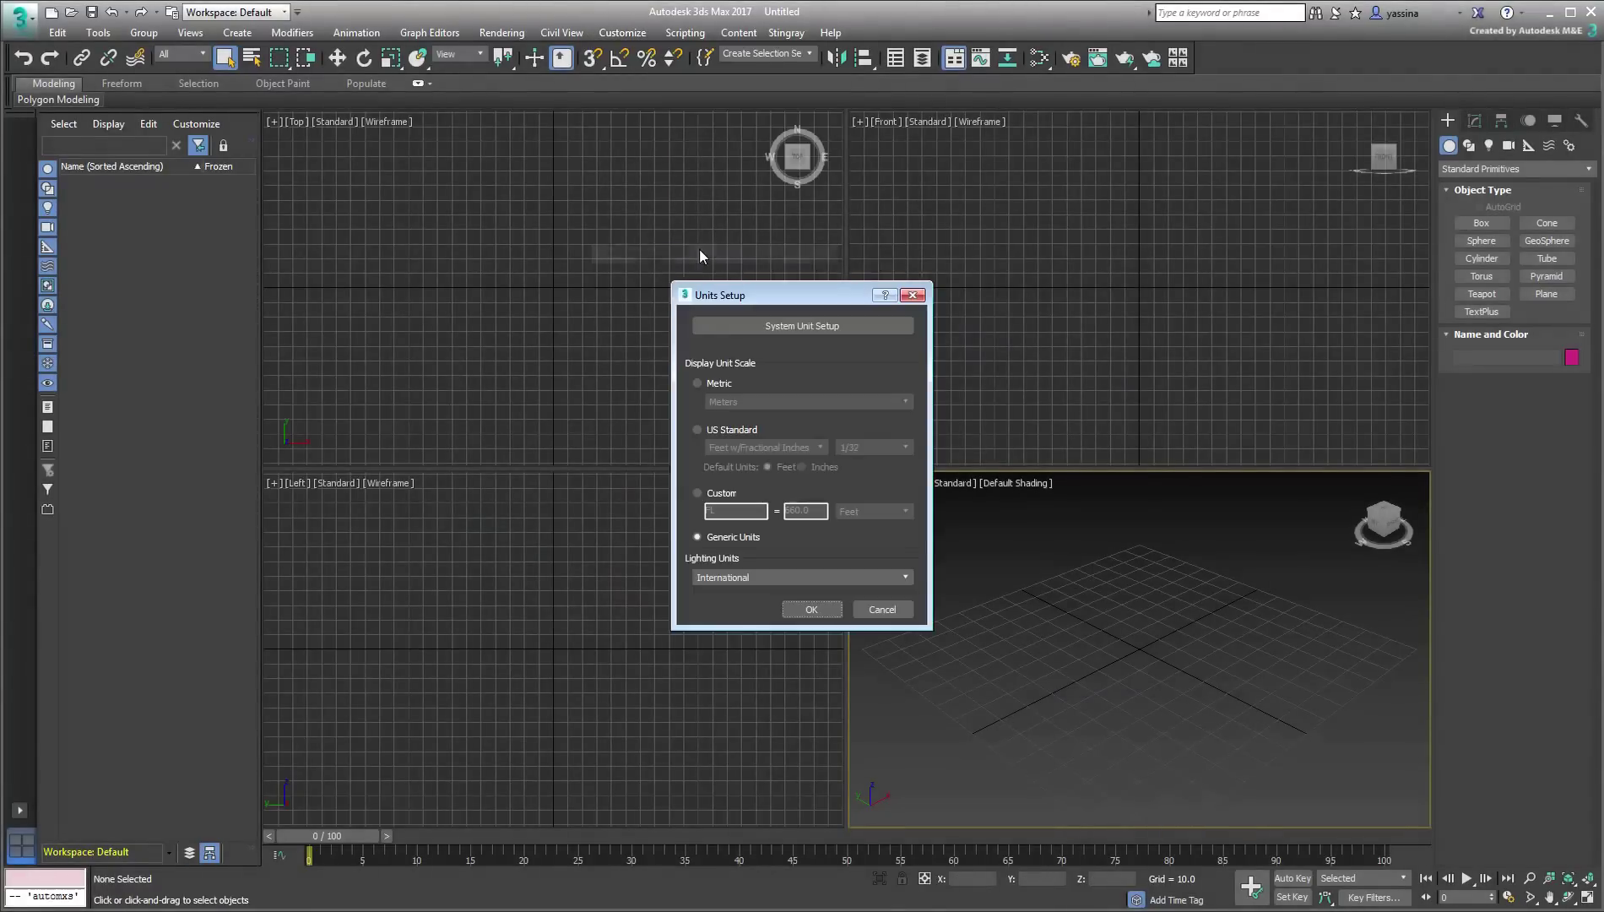
left_click(864, 331)
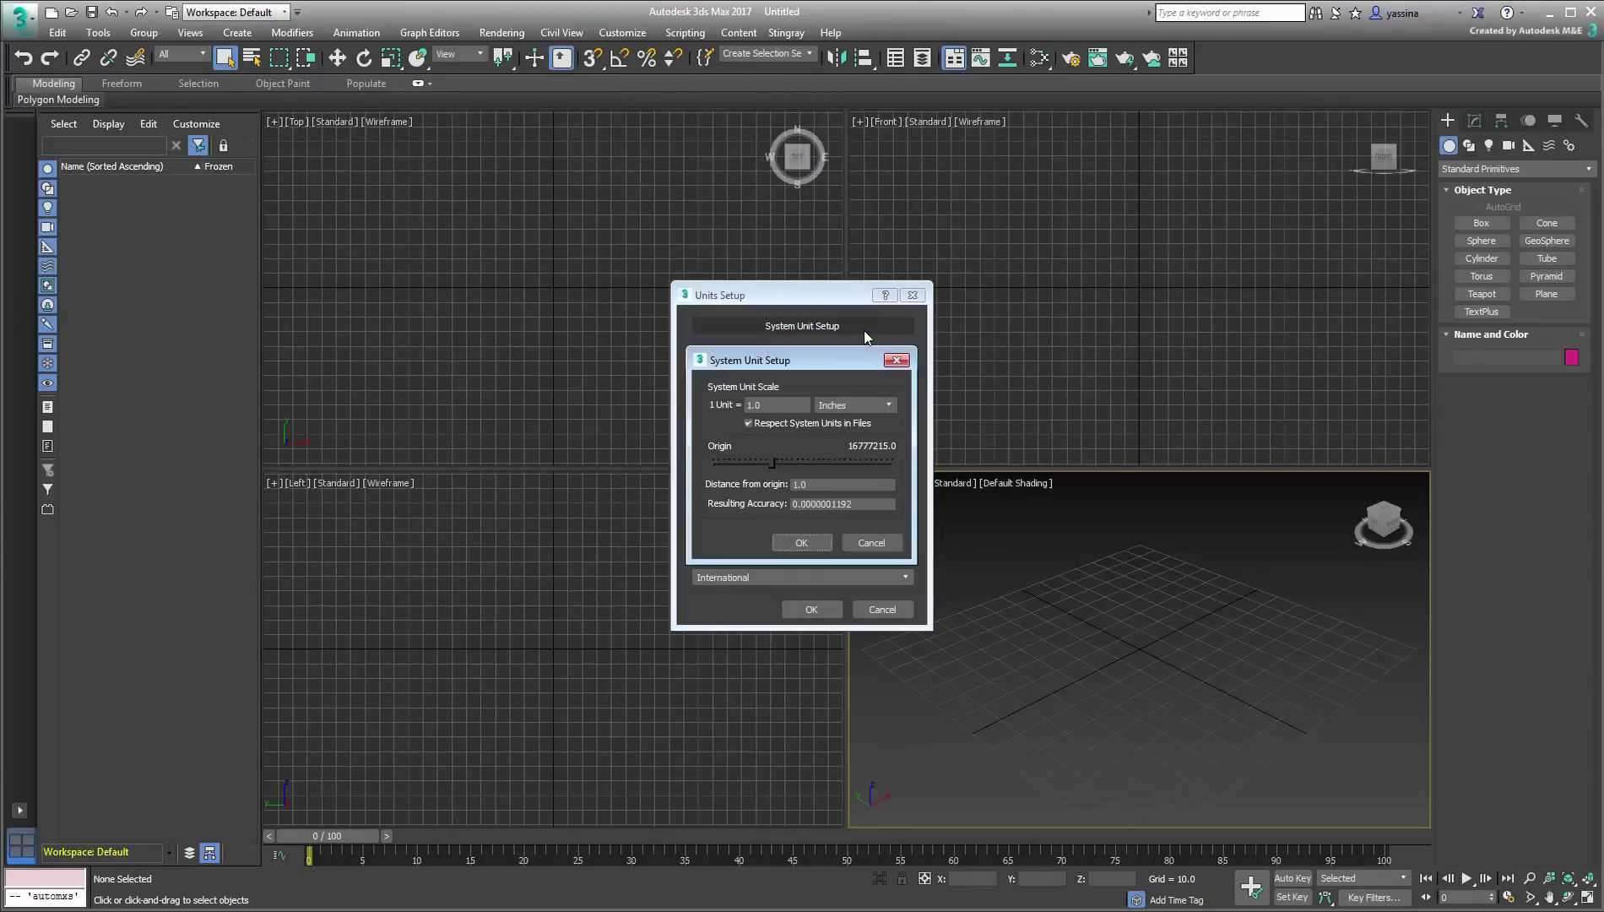
left_click(793, 544)
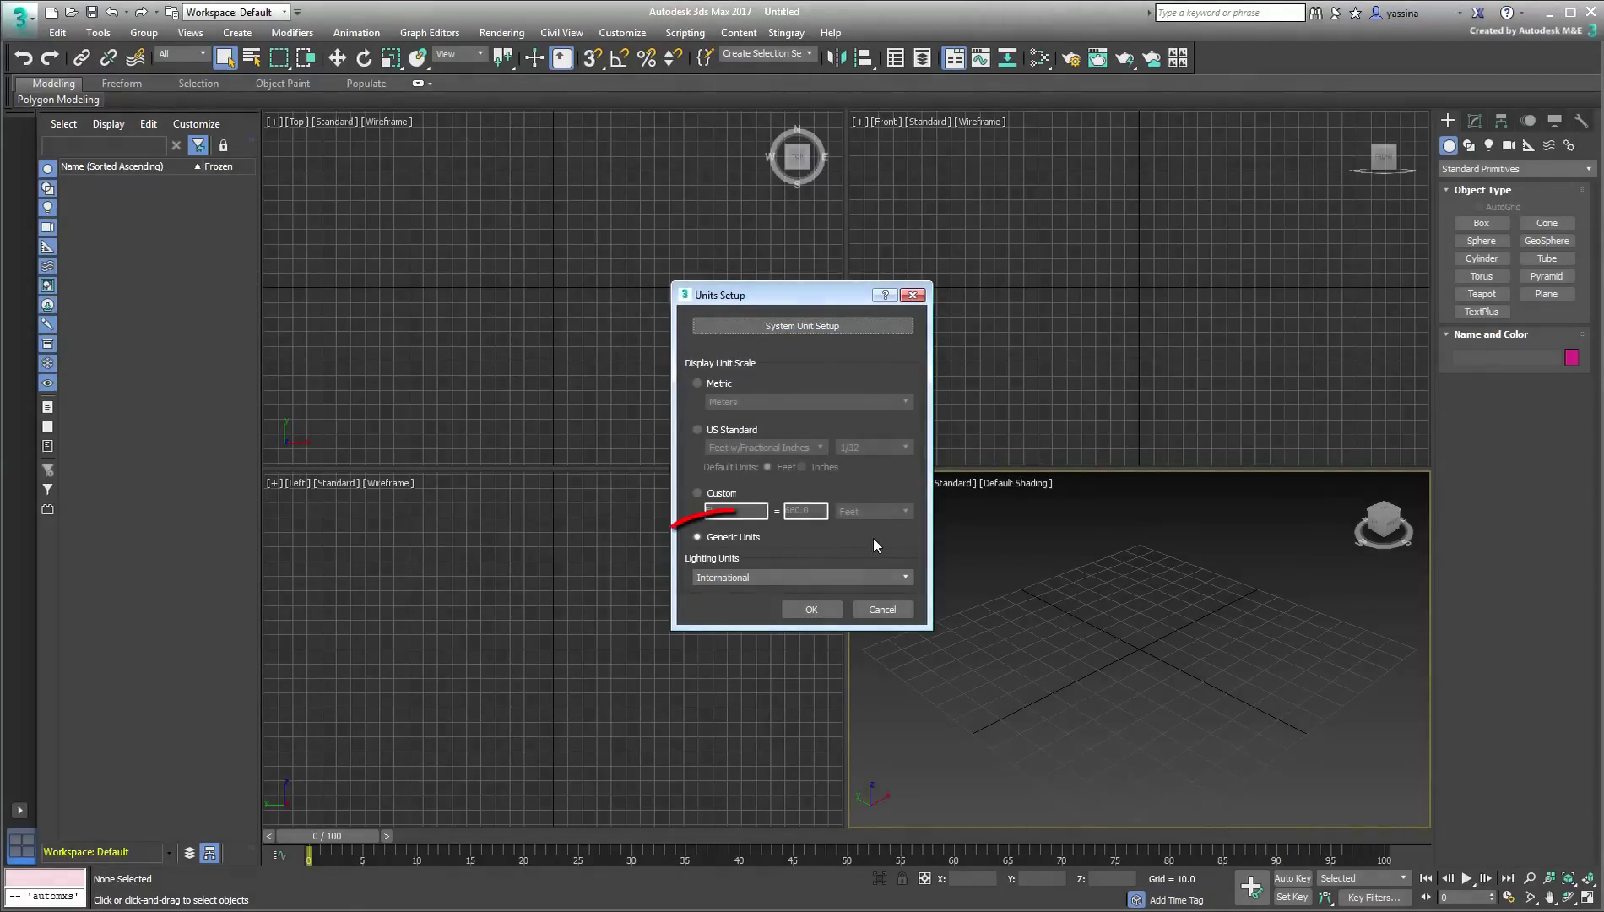
left_click(806, 609)
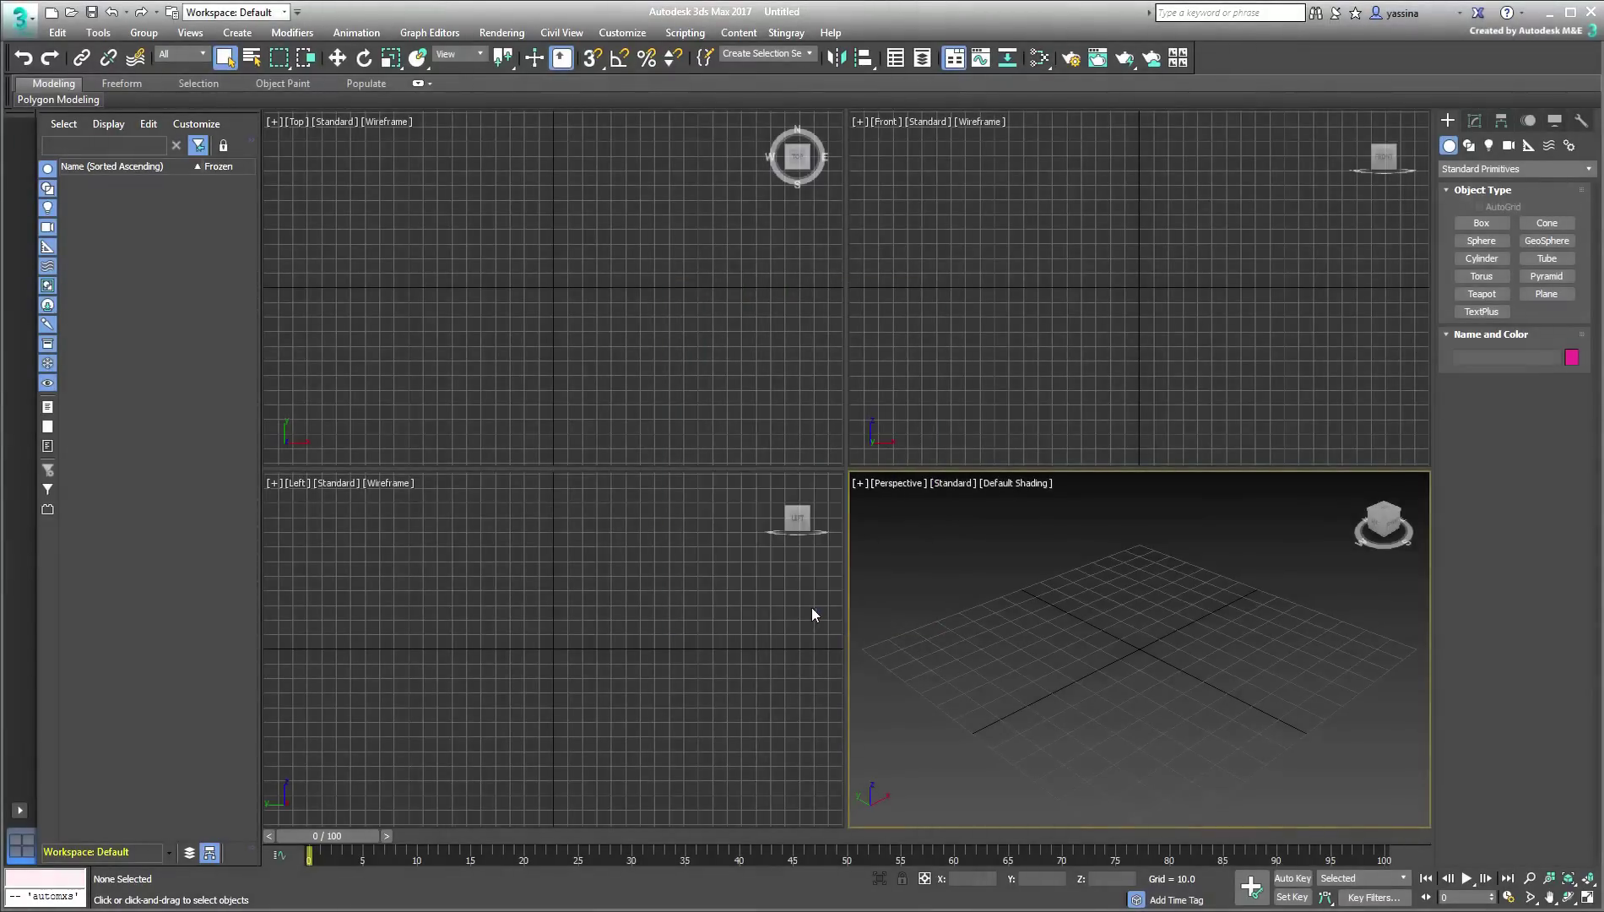
Step: Create a sphere at the scene centre with radius 20 and 64 segments
left_click(1480, 240)
left_click_drag(1071, 672, 1131, 675)
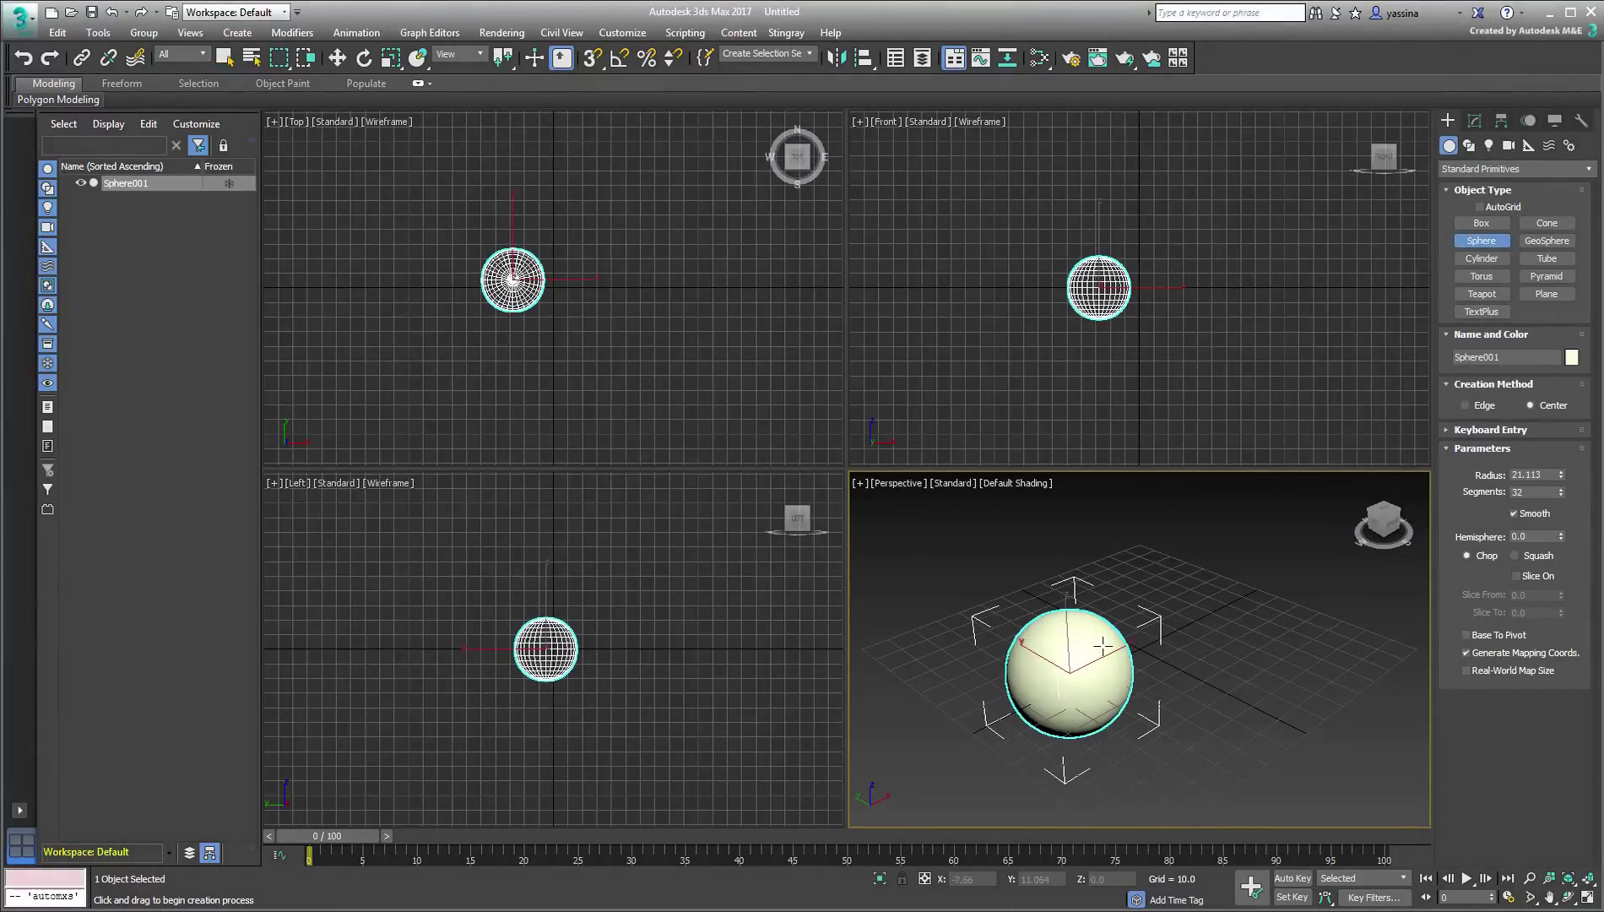
double_click(1550, 475)
type("20")
key("Tab")
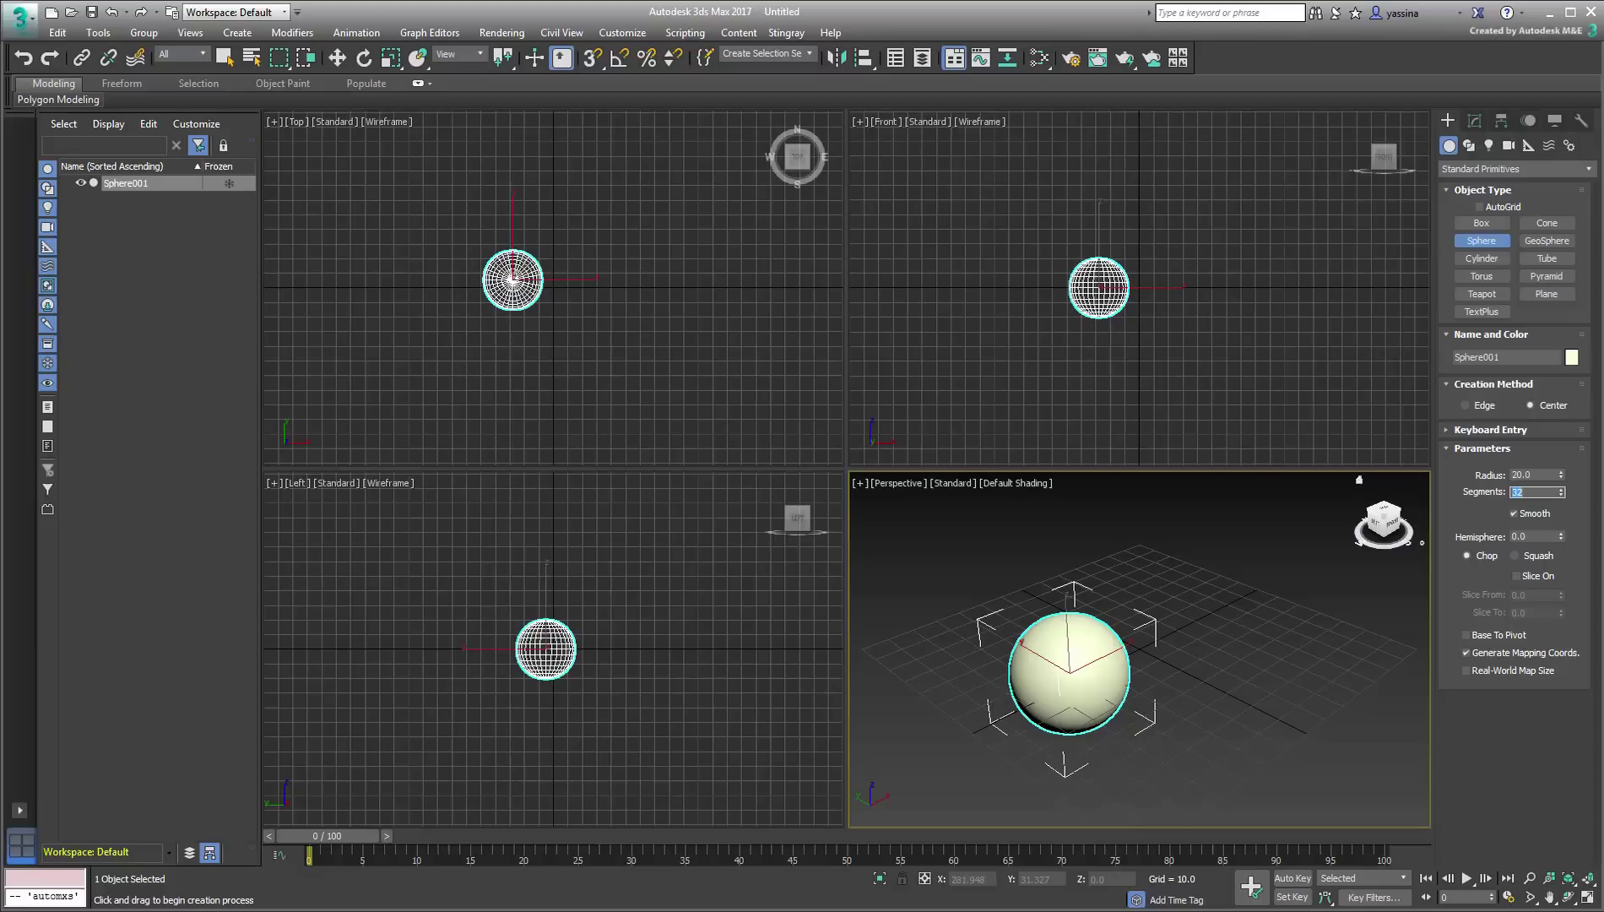
type("64")
key("Return")
Step: Clone the sphere to the right as a single copy named Sphere002
right_click(1130, 691)
left_click(1152, 700)
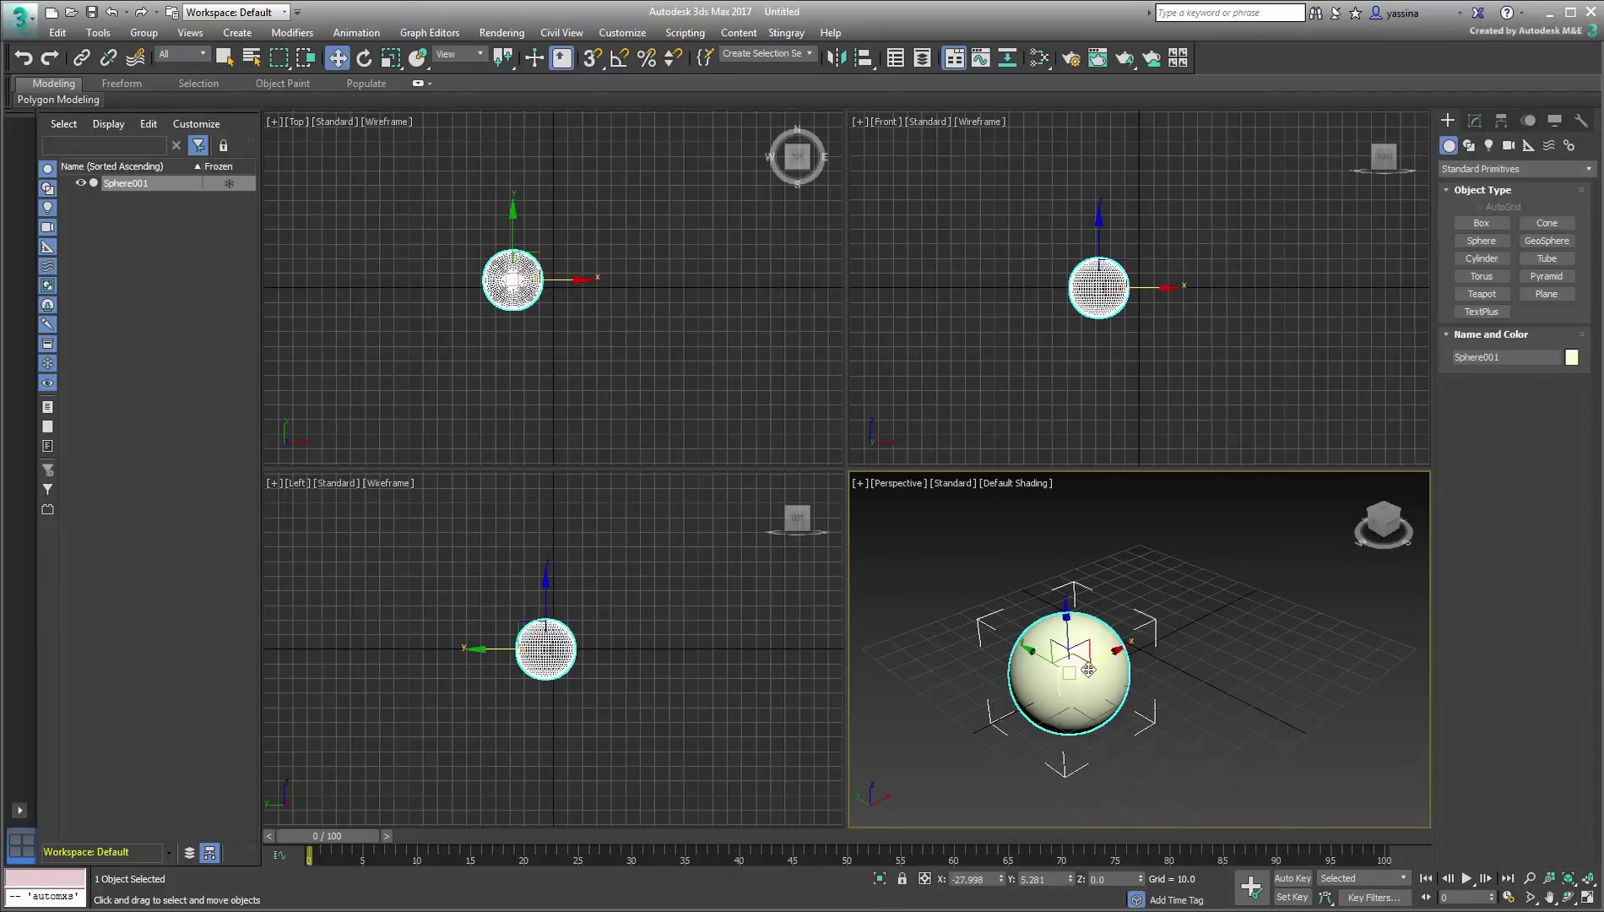
left_click_drag(1079, 660, 1218, 643, "shift")
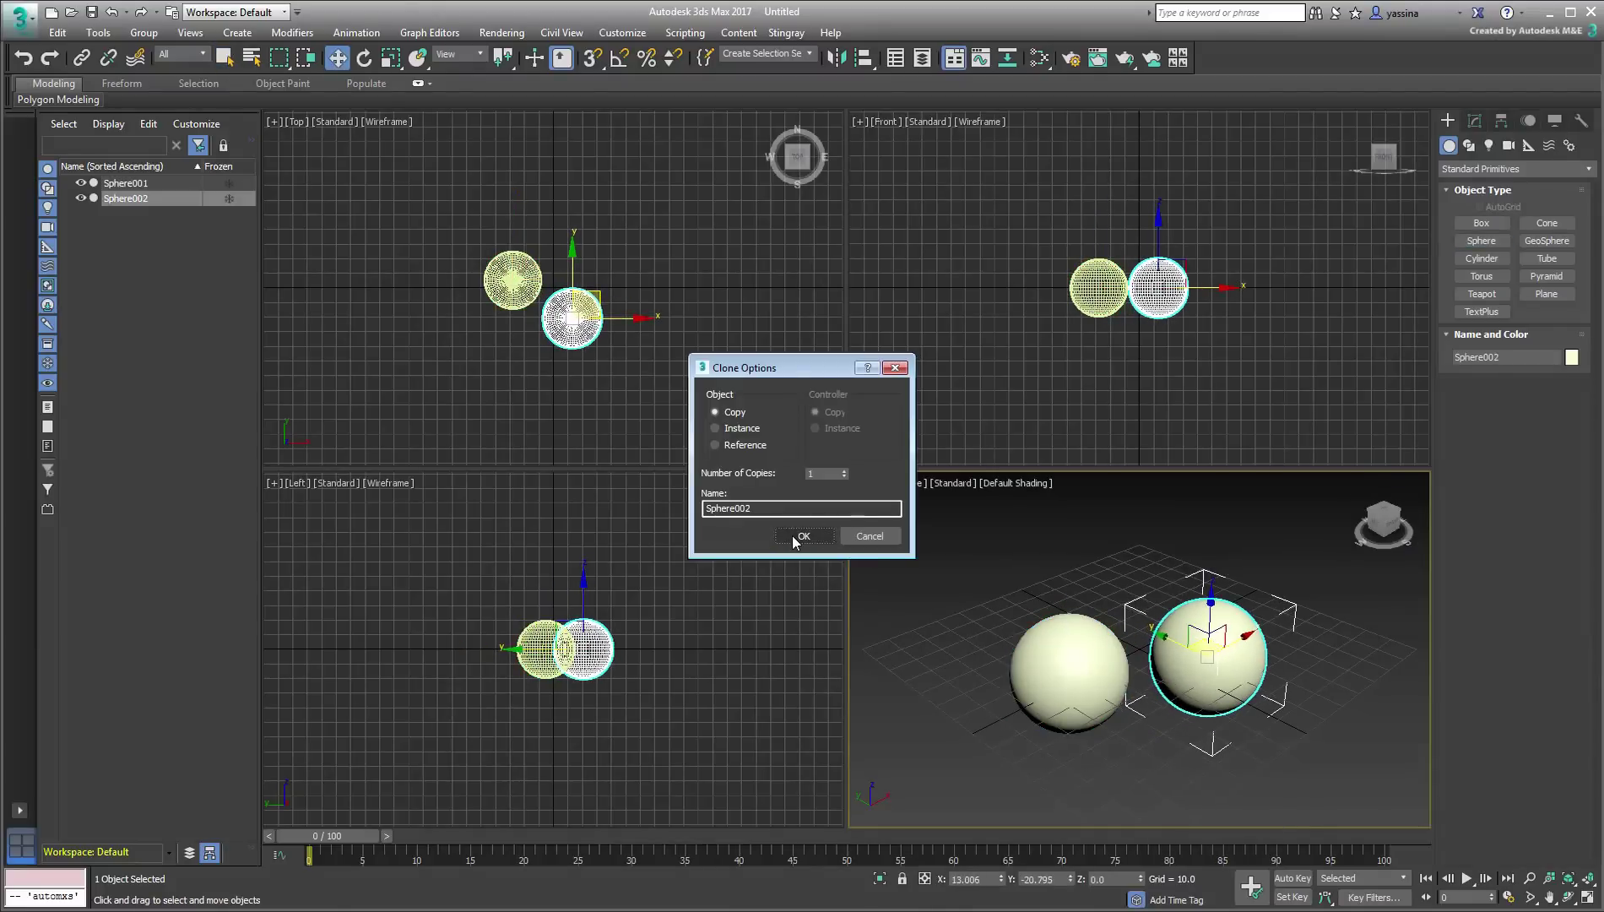
left_click(802, 536)
Step: Add a UVW Map modifier with Box projection to the left sphere, Sphere001
left_click(1093, 688)
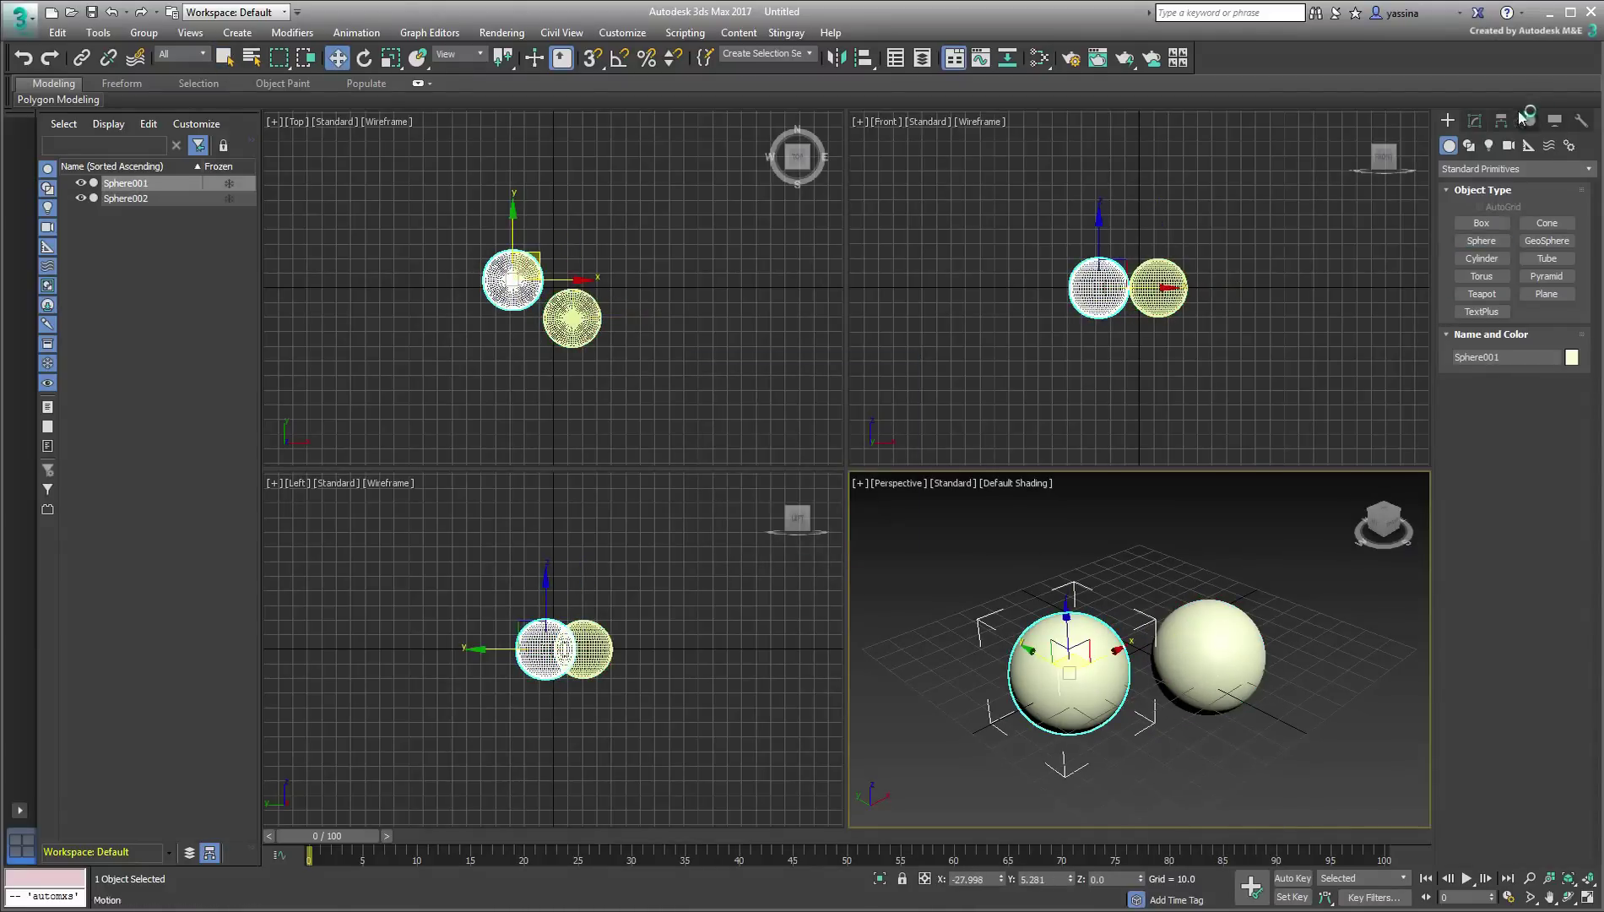
left_click(1473, 119)
left_click(1521, 170)
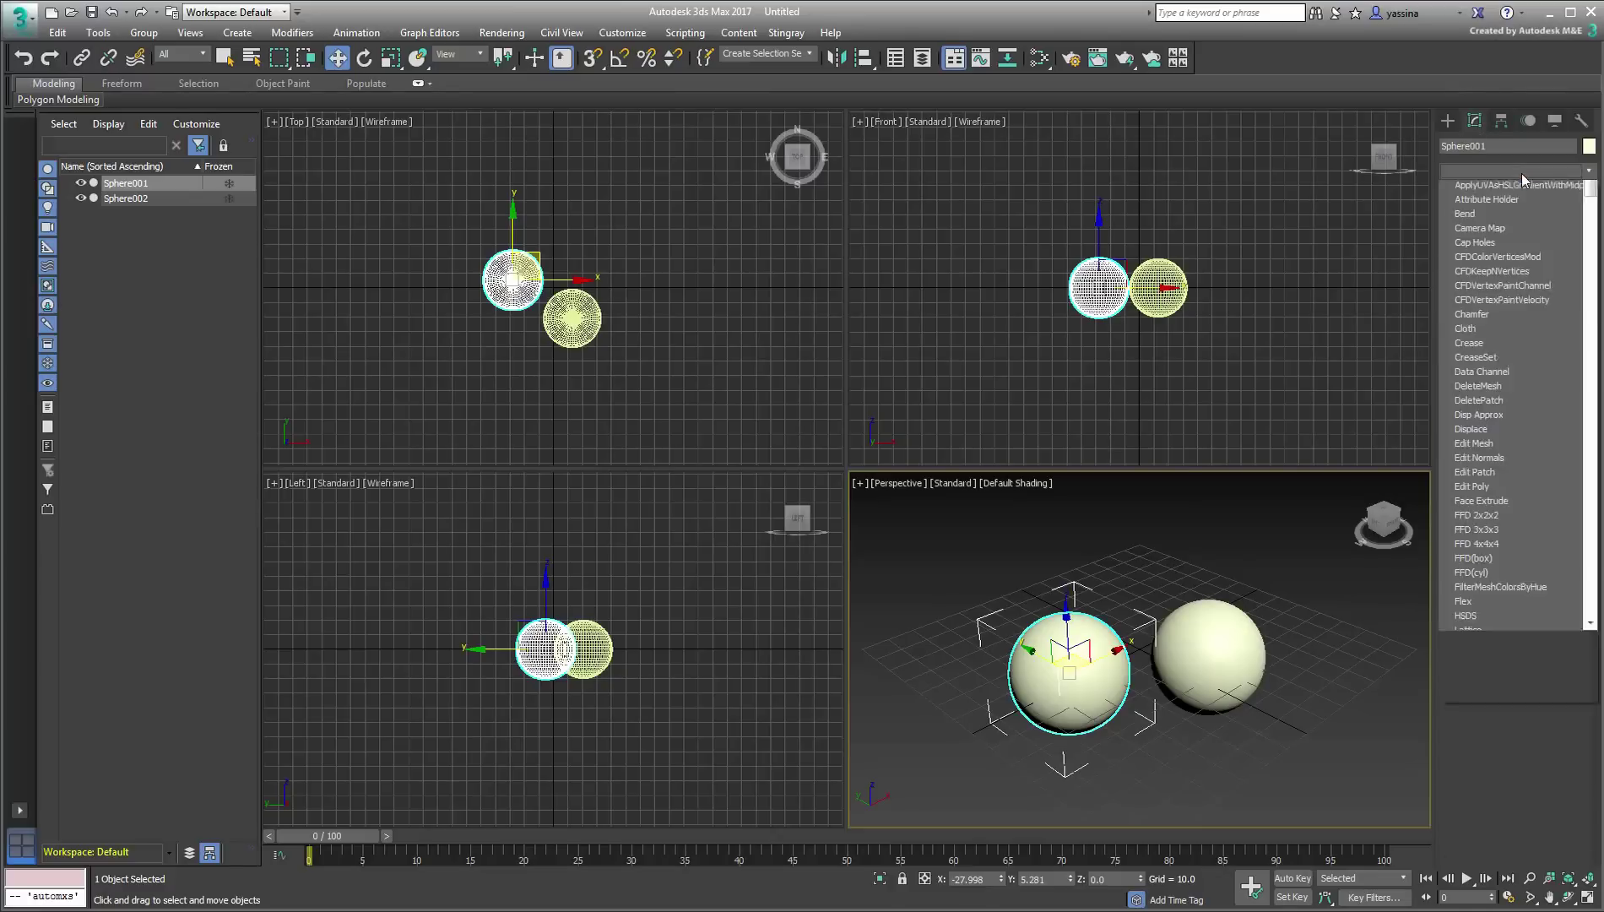
key("u")
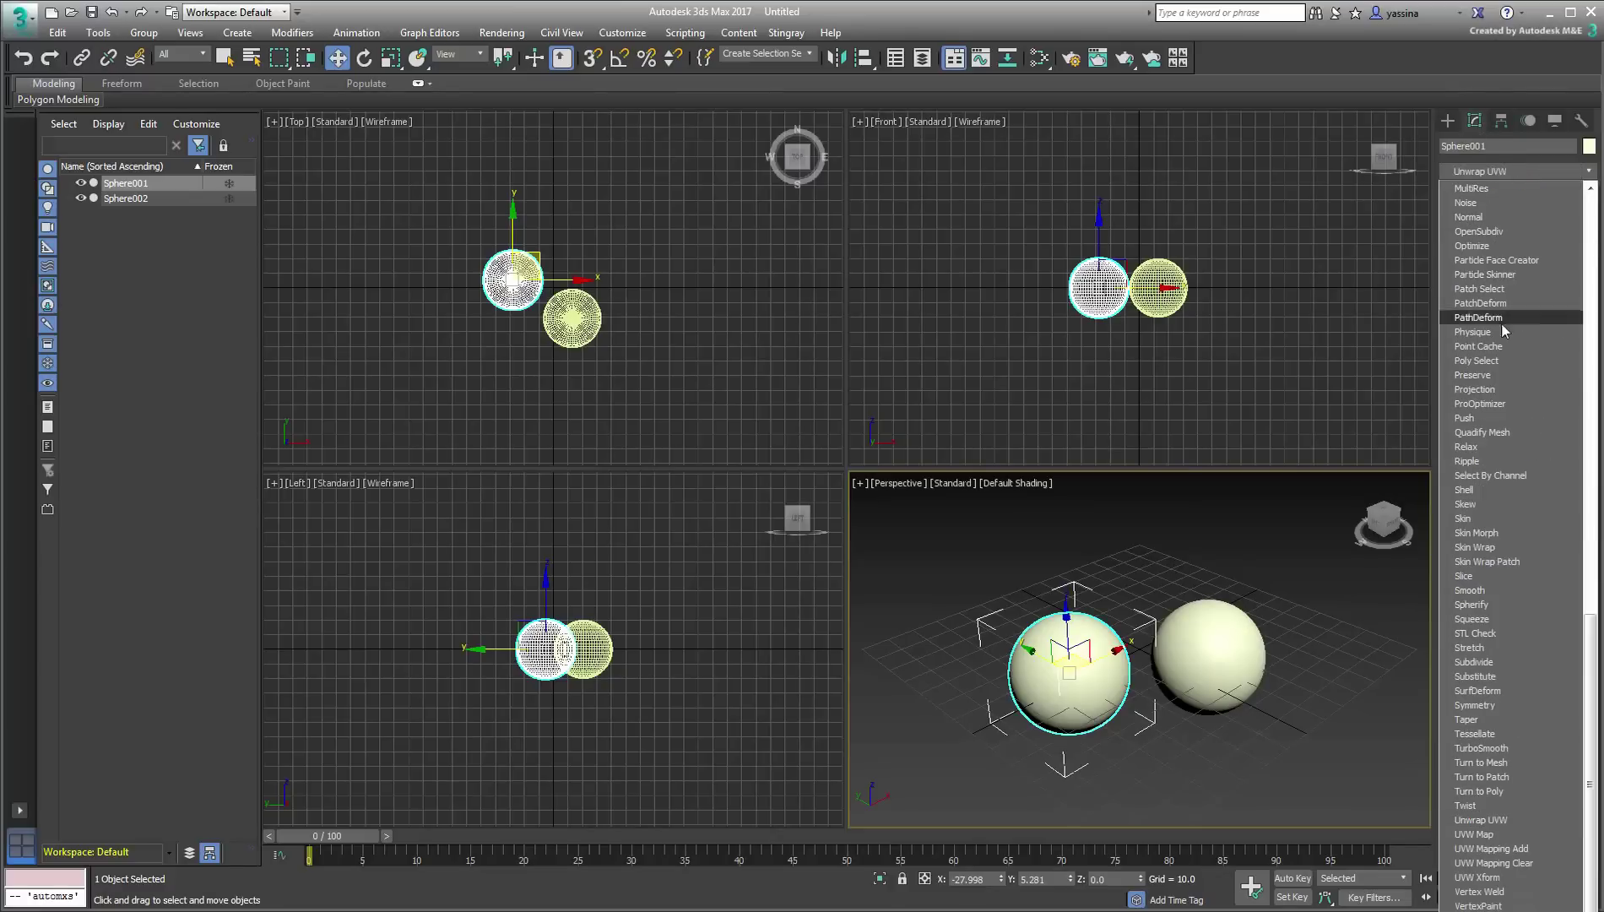
left_click(1472, 834)
left_click(1492, 440)
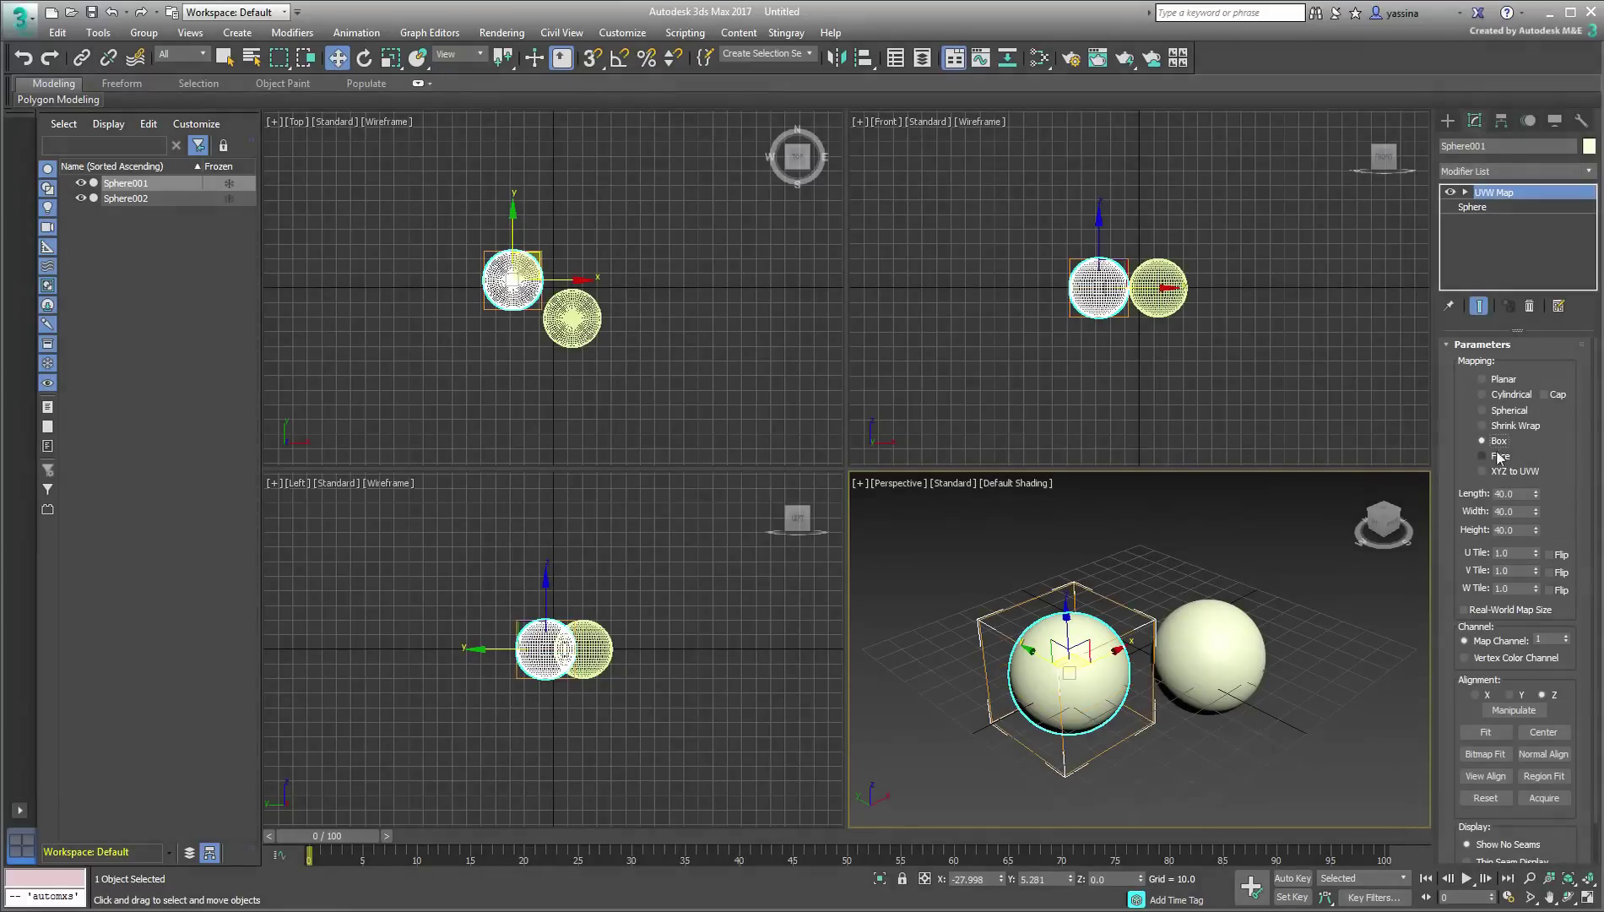
scroll(1232, 751, "up", 3)
key("alt+w")
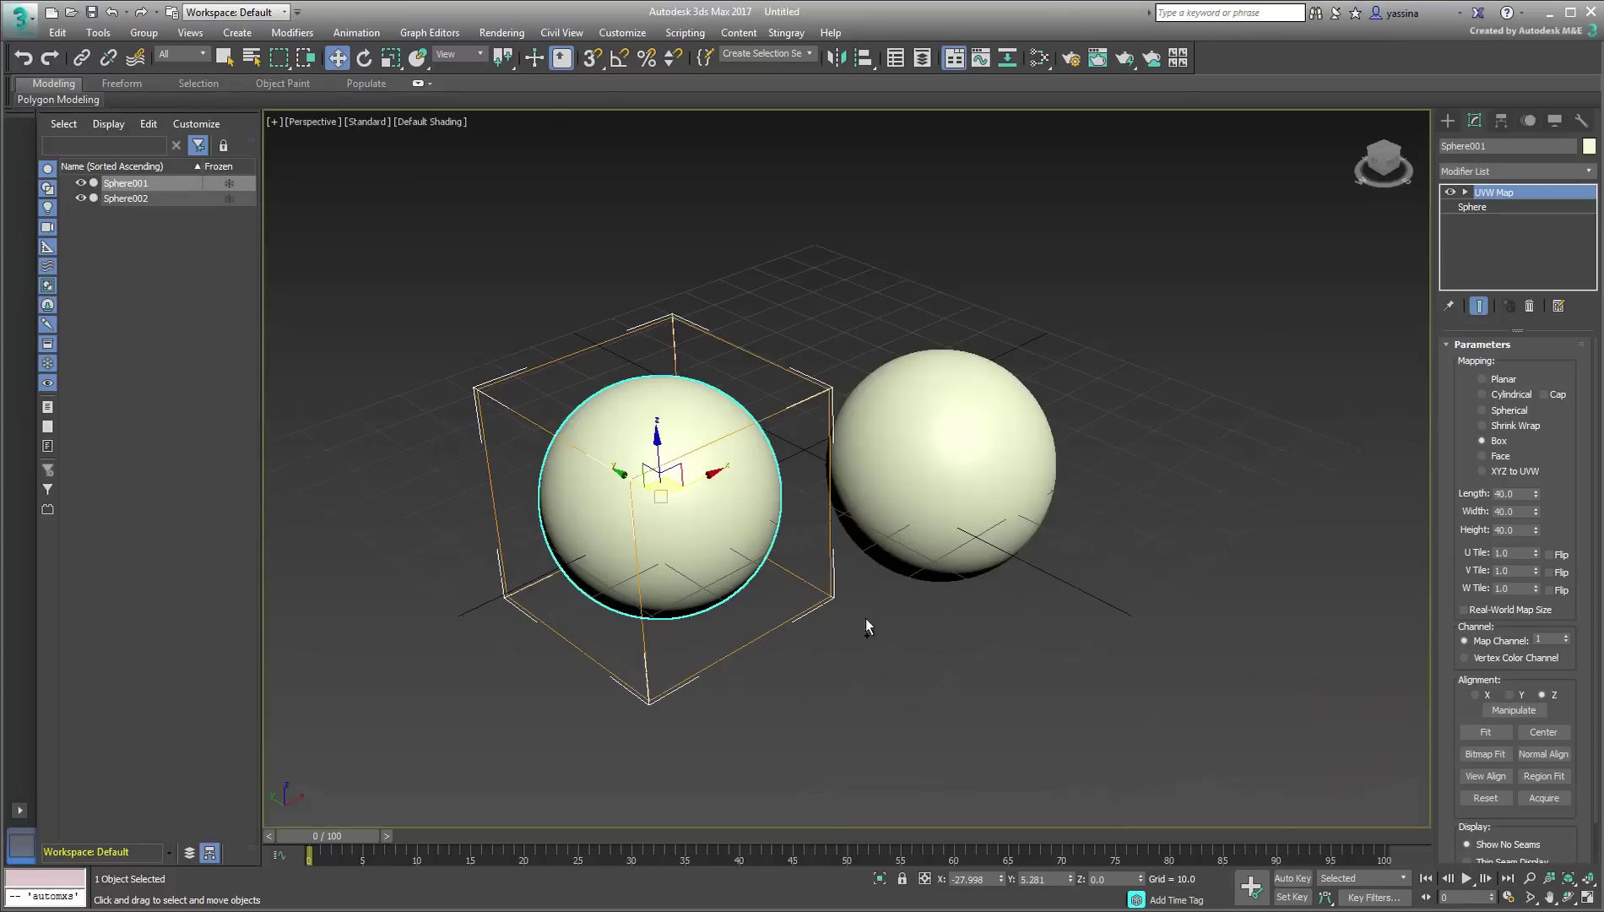
scroll(866, 618, "up", 4)
scroll(925, 707, "down", 2)
Step: Add a Standard material in the Slate editor with a Checker map on its diffuse colour
key("m")
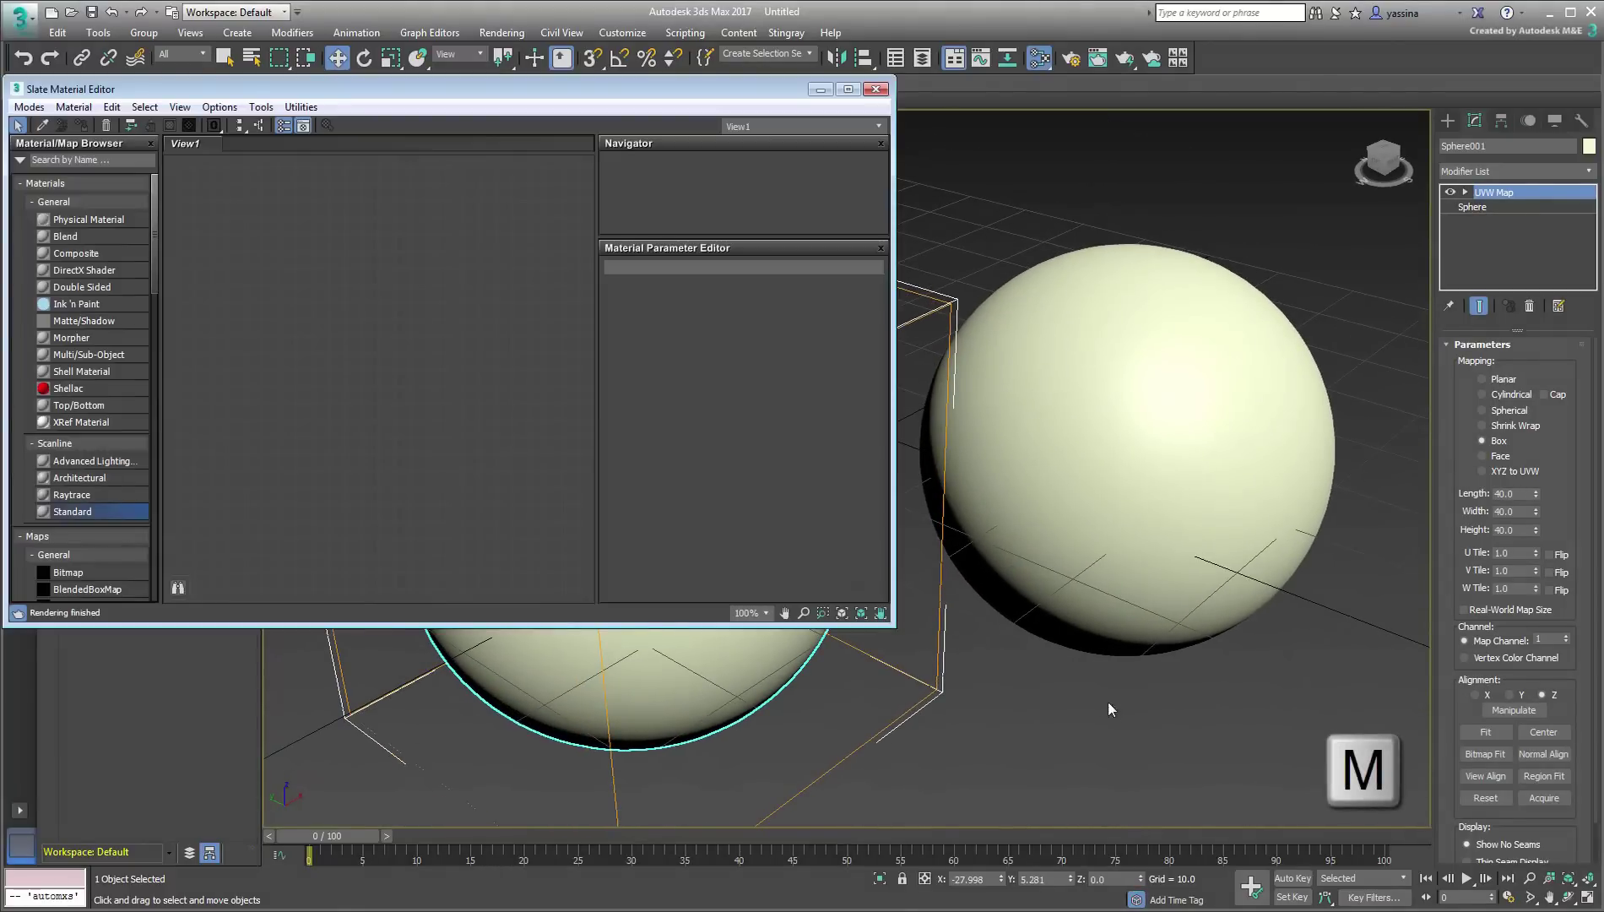
left_click_drag(101, 510, 257, 433)
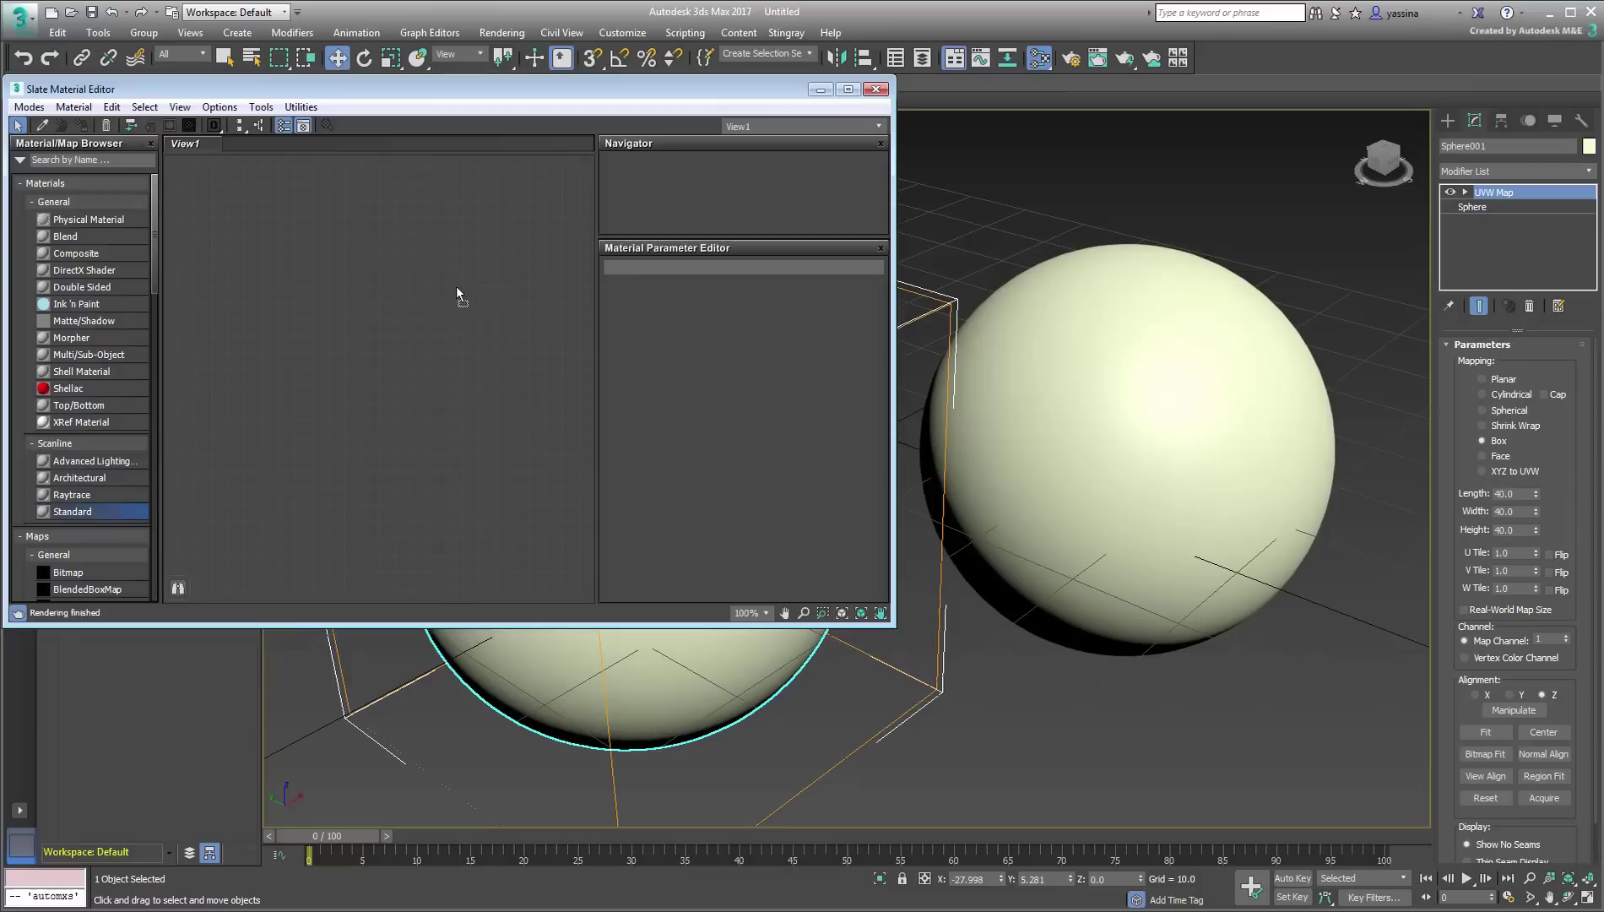
left_click_drag(456, 293, 311, 280)
mouse_move(355, 291)
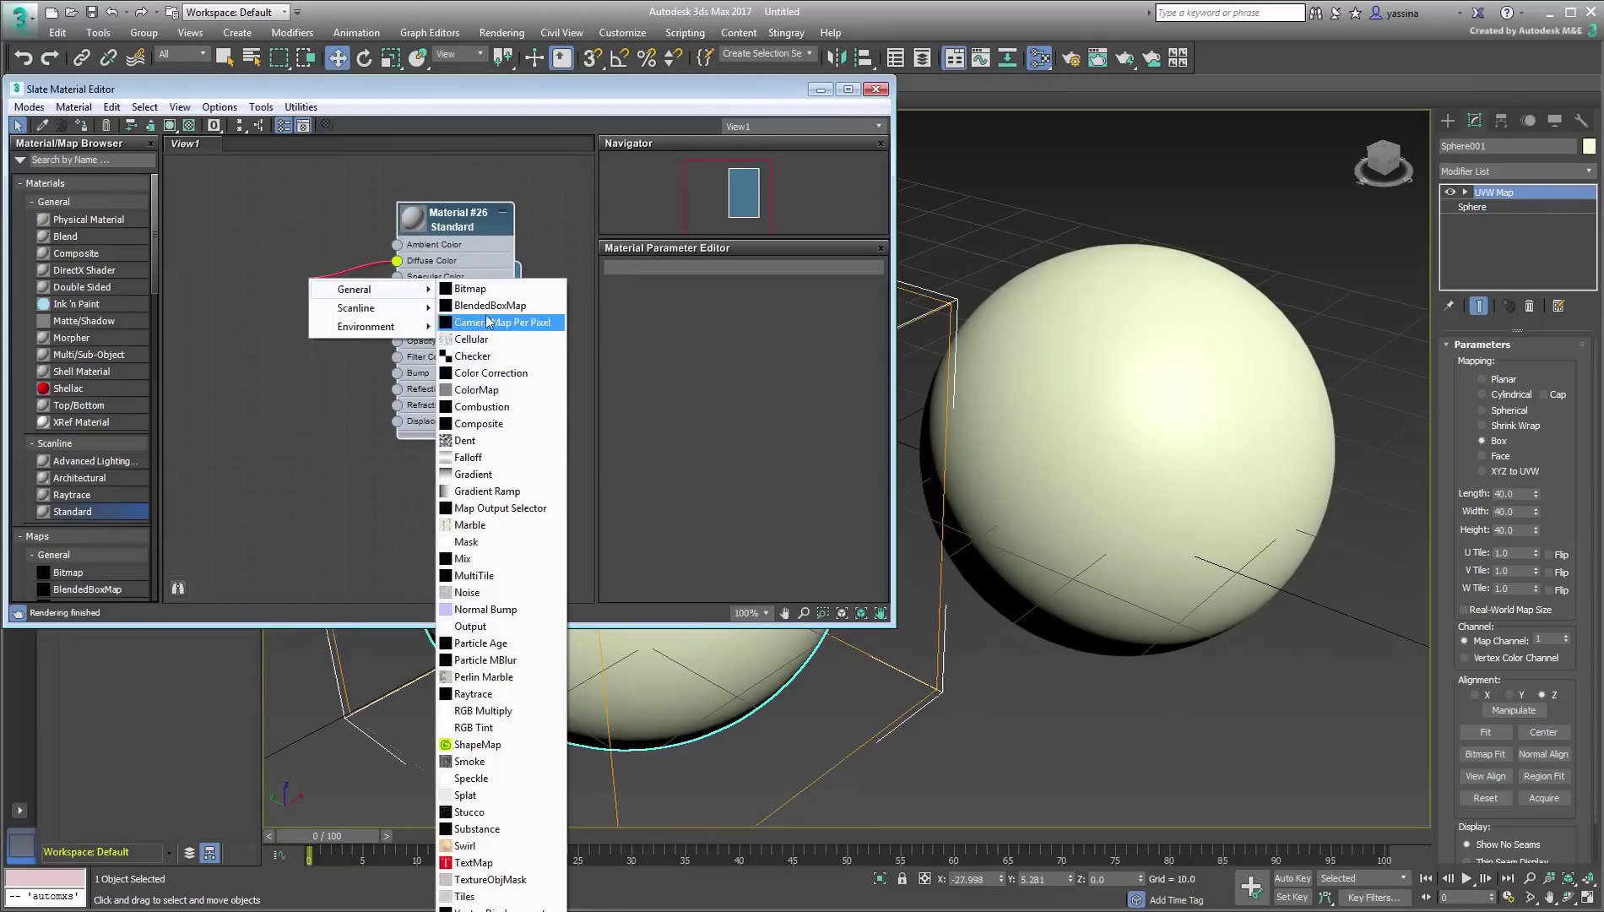
left_click(473, 355)
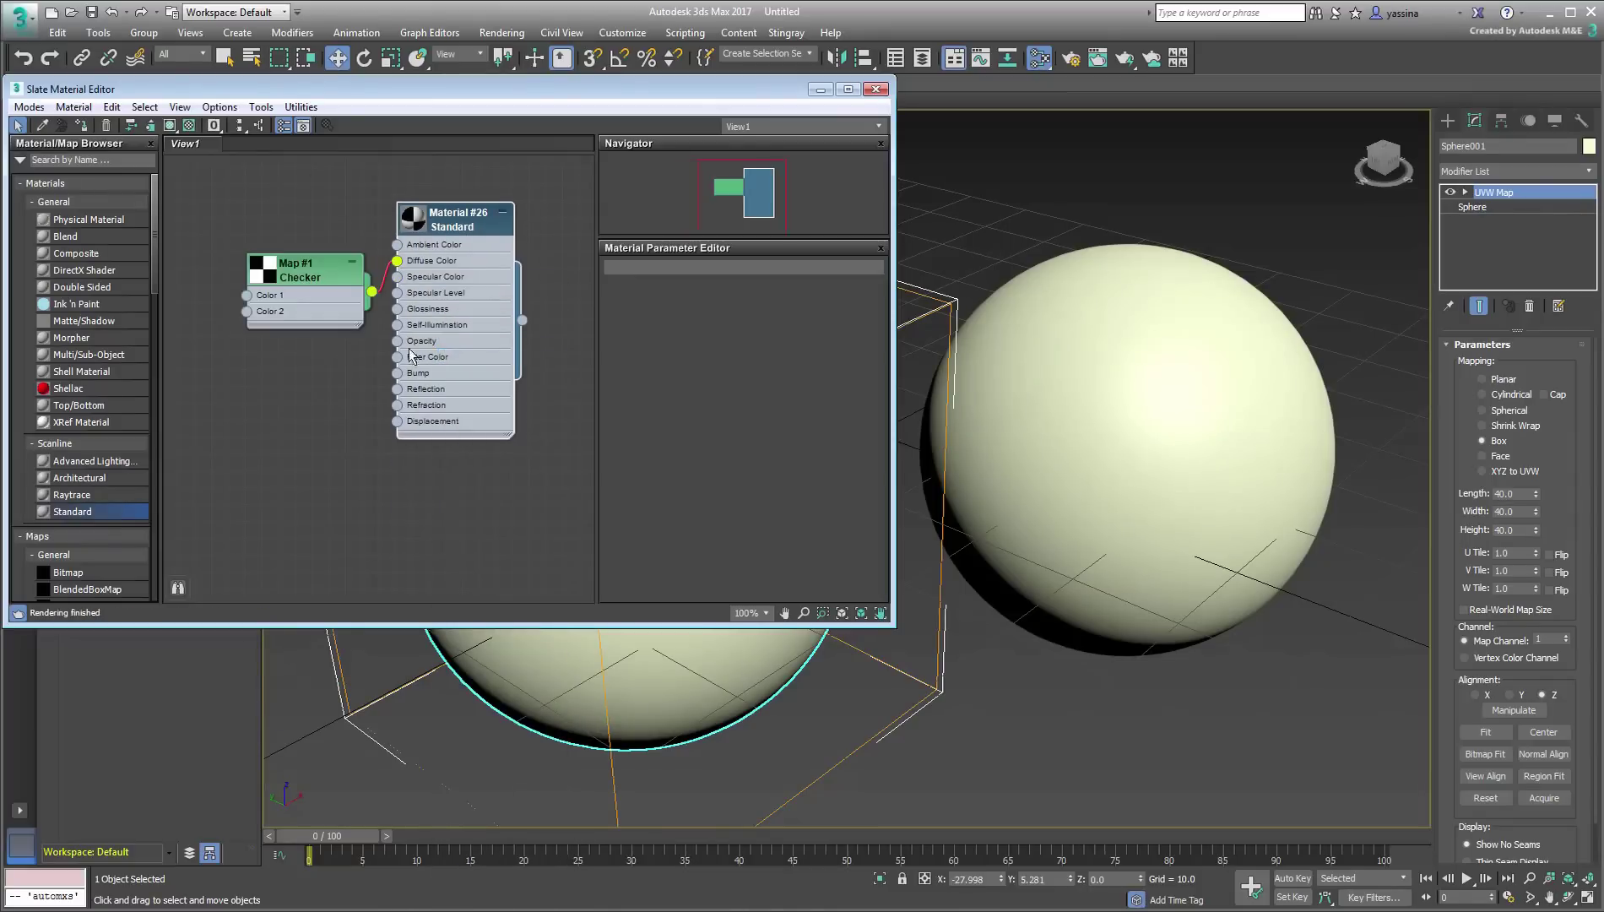
Step: Set the Checker map's U and V tiling to 3
double_click(303, 279)
double_click(724, 372)
type("3")
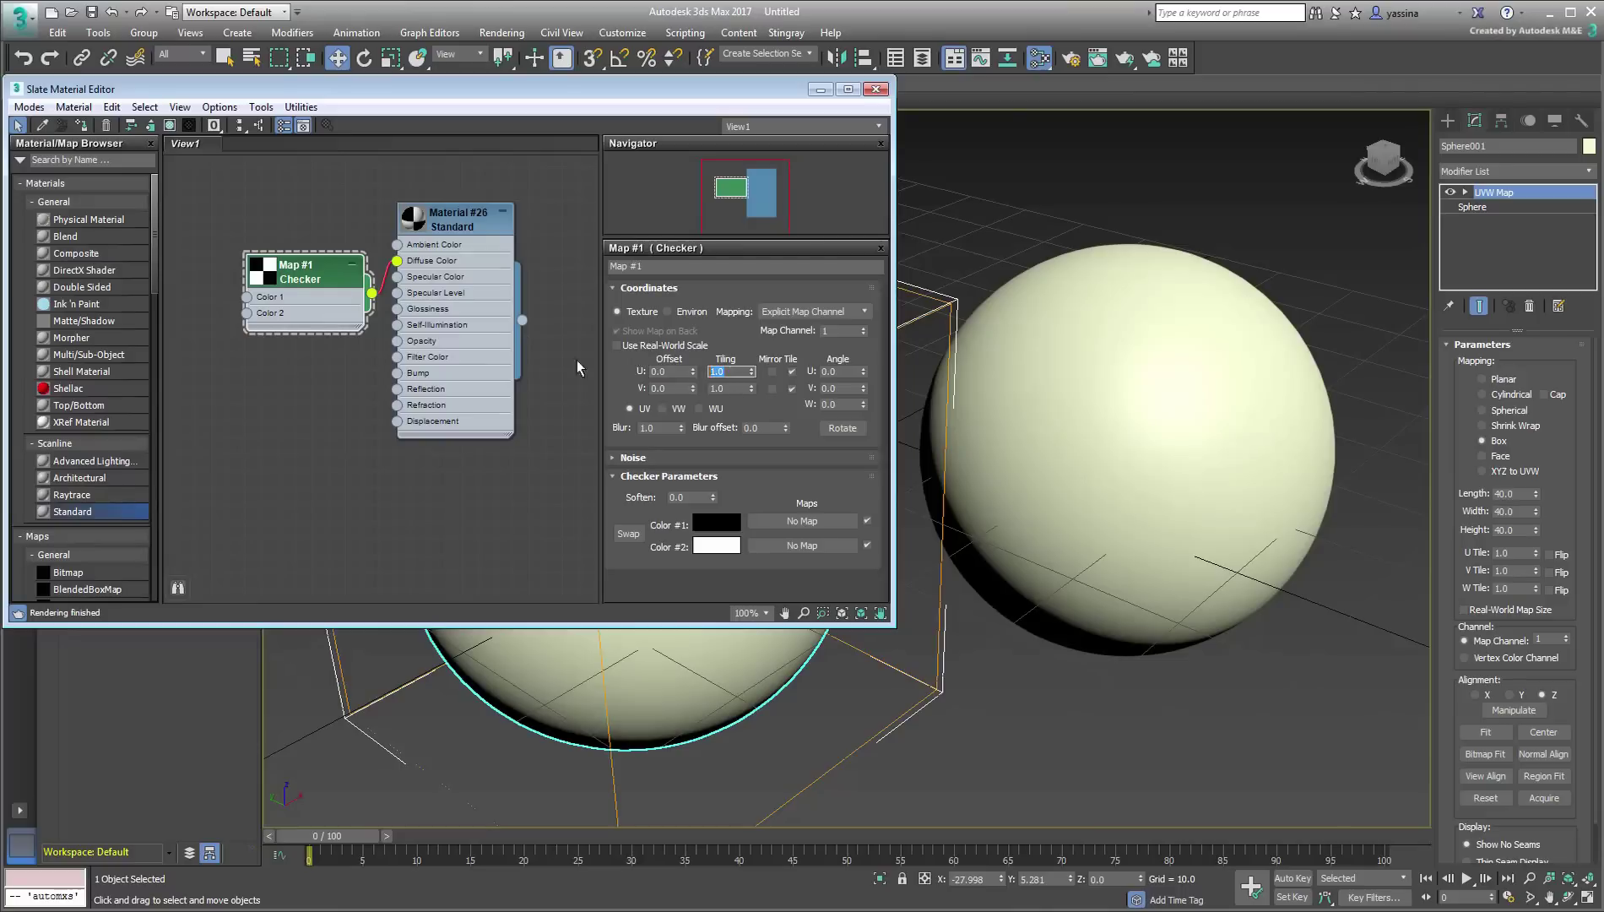
key("Tab")
type("3")
key("Return")
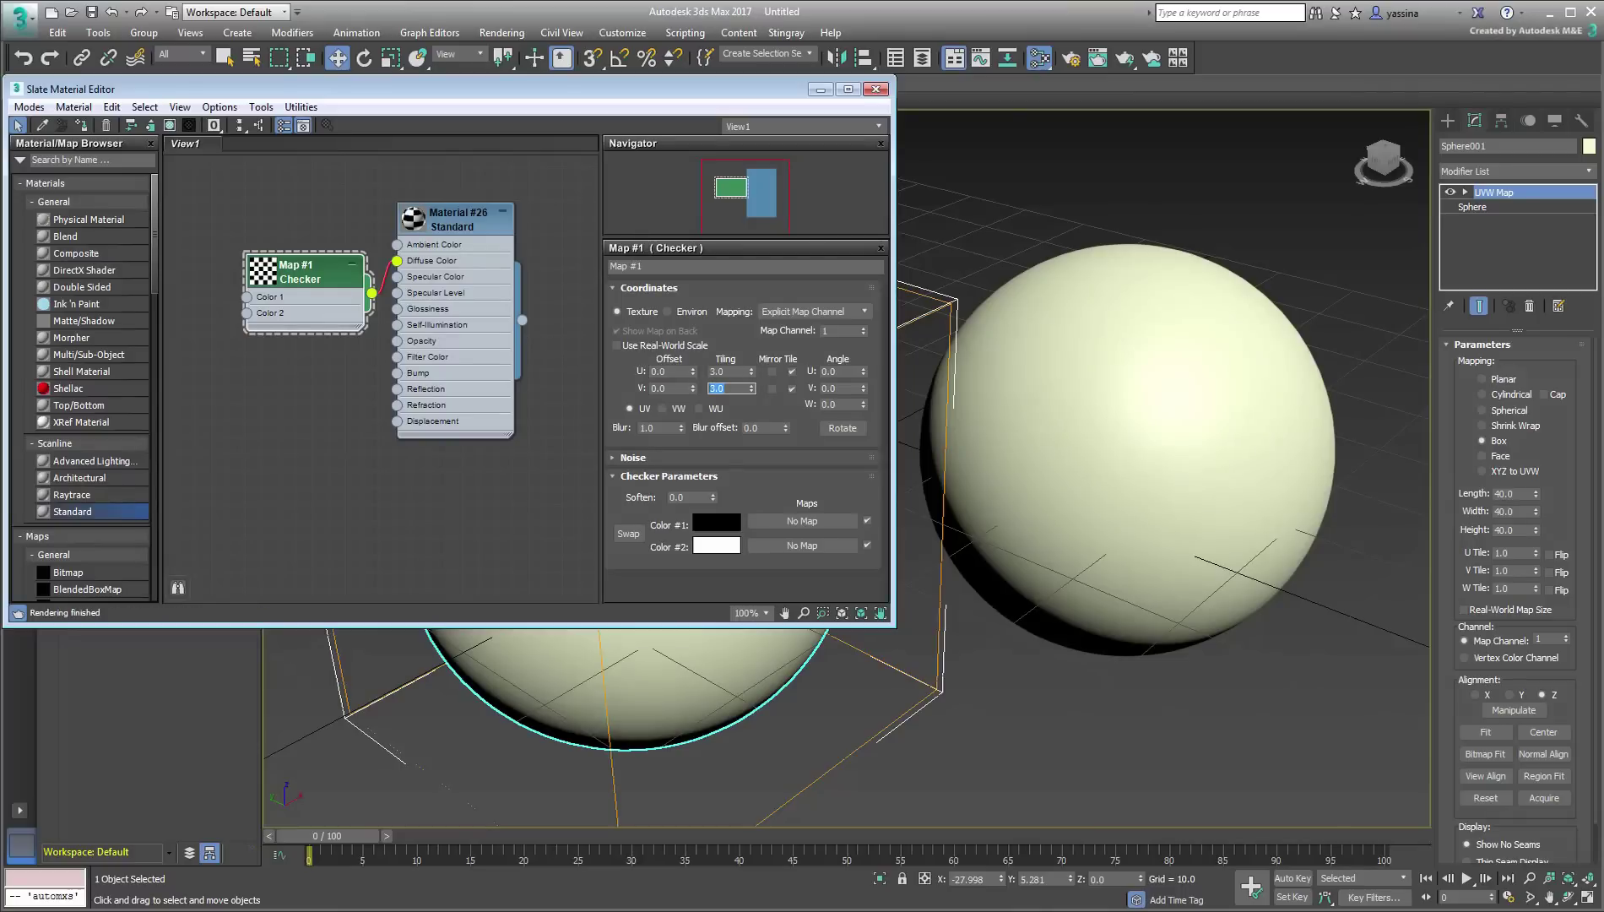
Step: Show Material #26 in the viewport and assign it to the left sphere
left_click(453, 221)
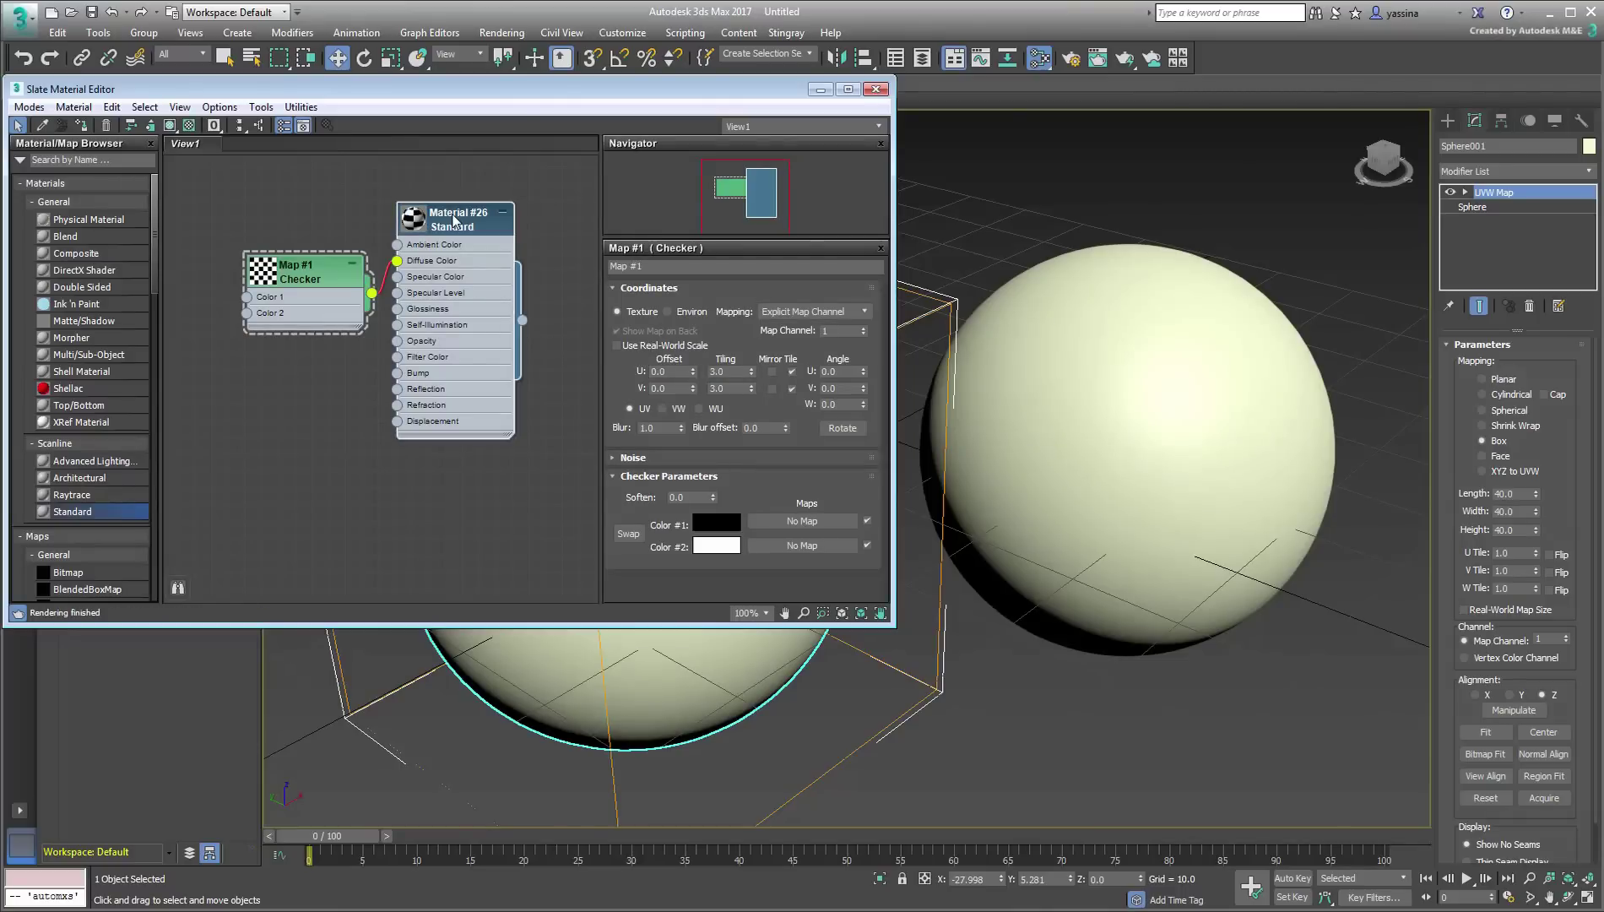
left_click(169, 126)
left_click_drag(523, 321, 667, 702)
left_click(876, 90)
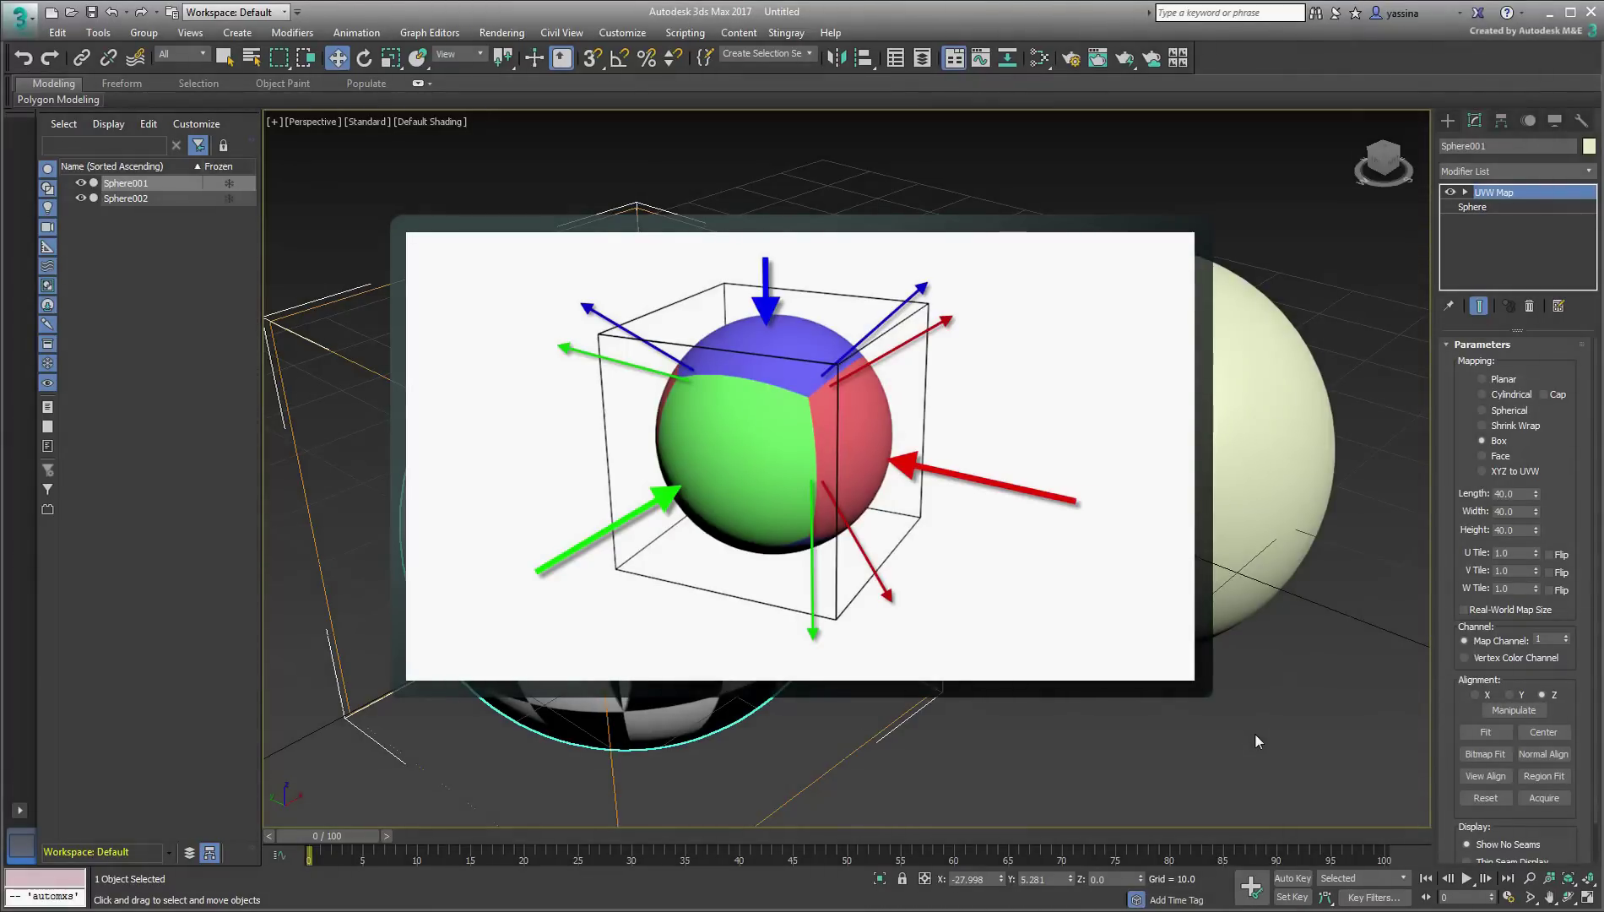
Step: Reopen the Slate Material Editor and move the Map #1 Checker node up and left
key("m")
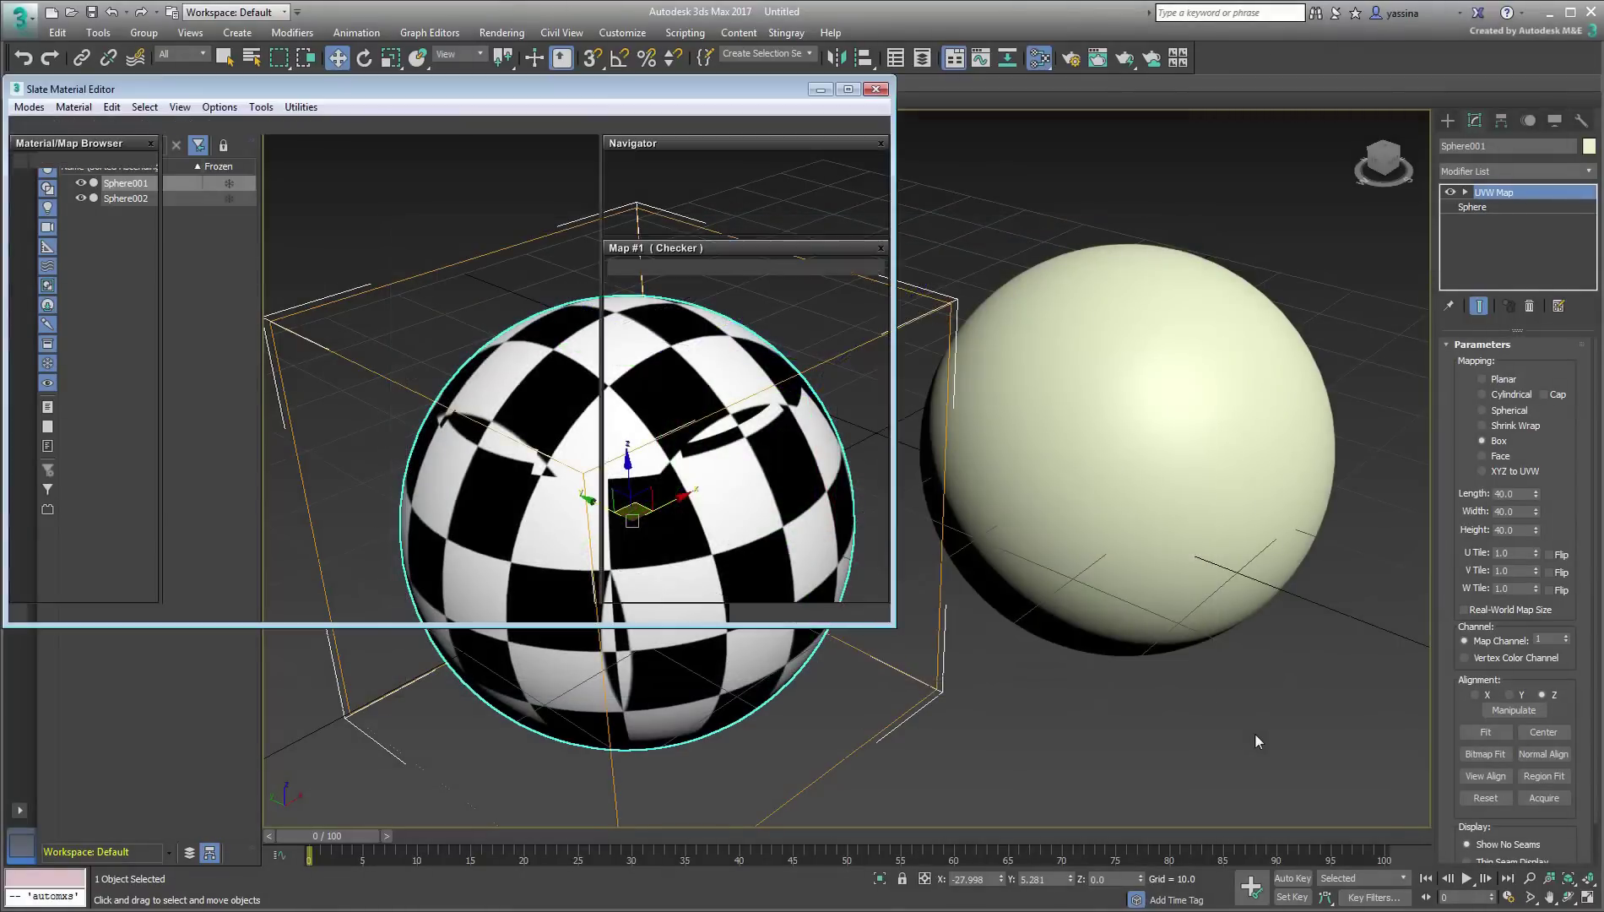
left_click_drag(297, 283, 247, 249)
Step: Replace the Checker on the diffuse colour with a common_dirt.jpg Bitmap, then orbit the view
left_click(377, 271)
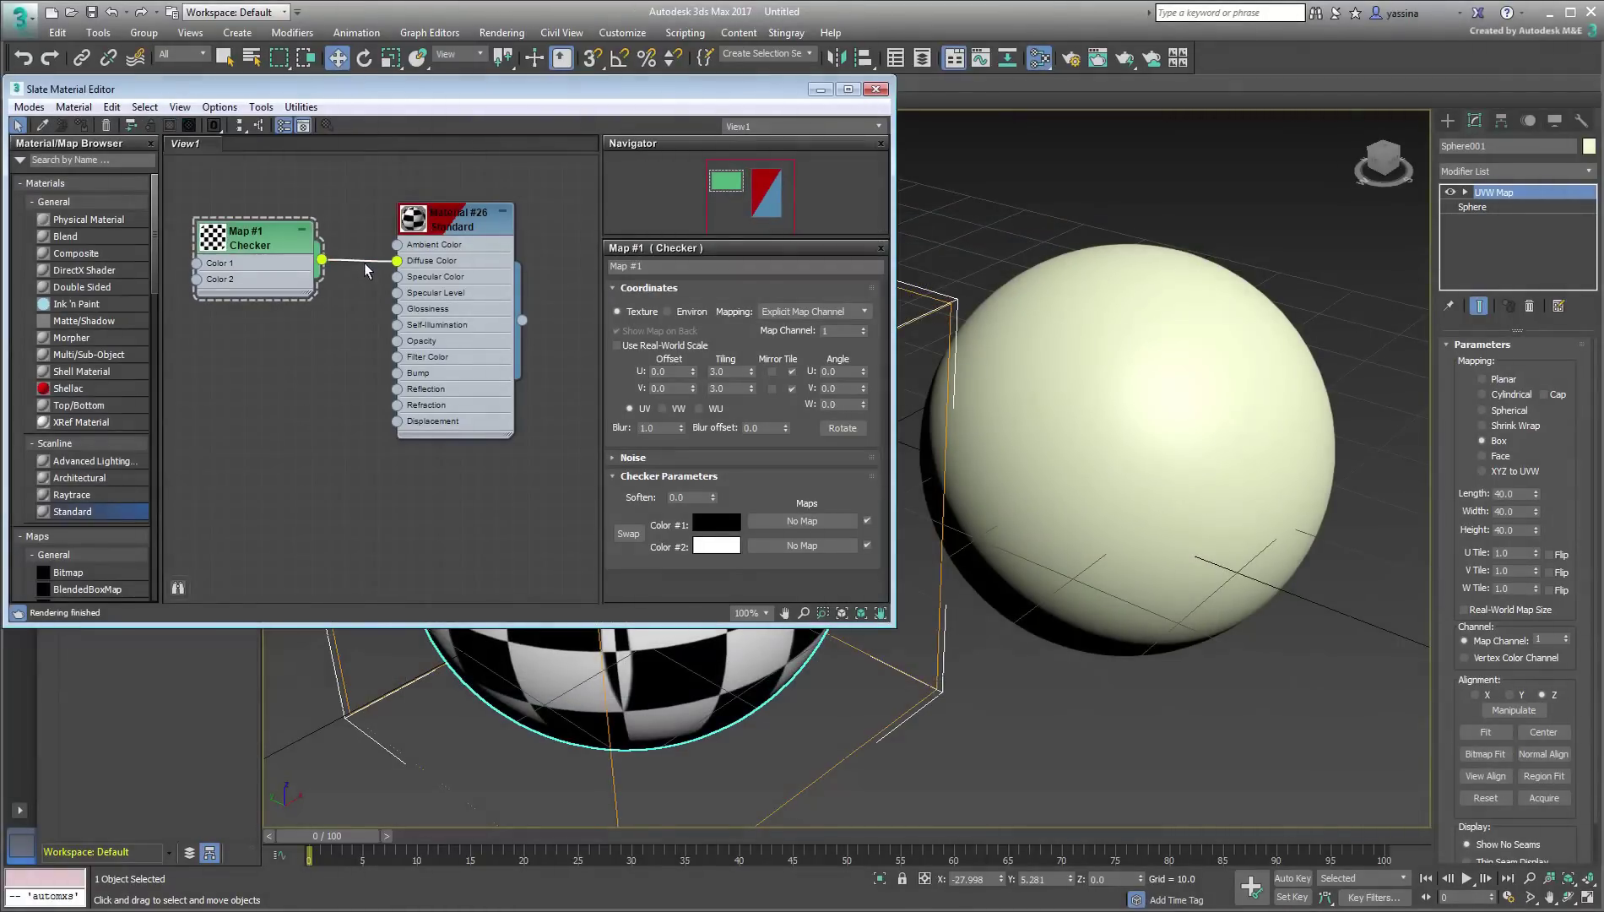
key("Delete")
left_click_drag(396, 260, 287, 375)
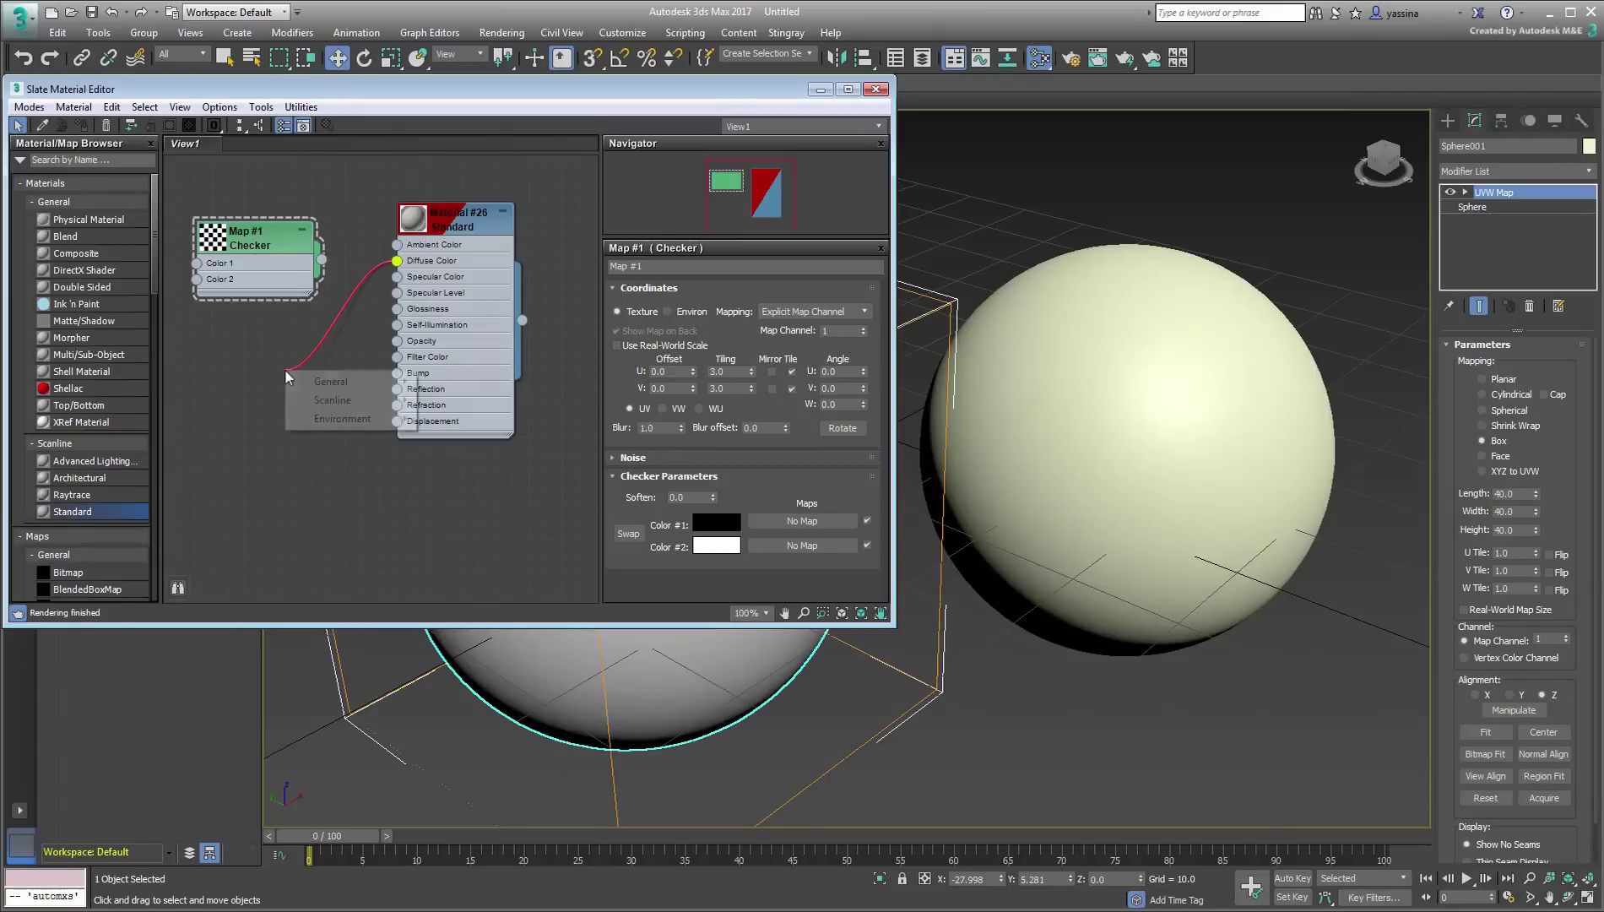
mouse_move(355, 382)
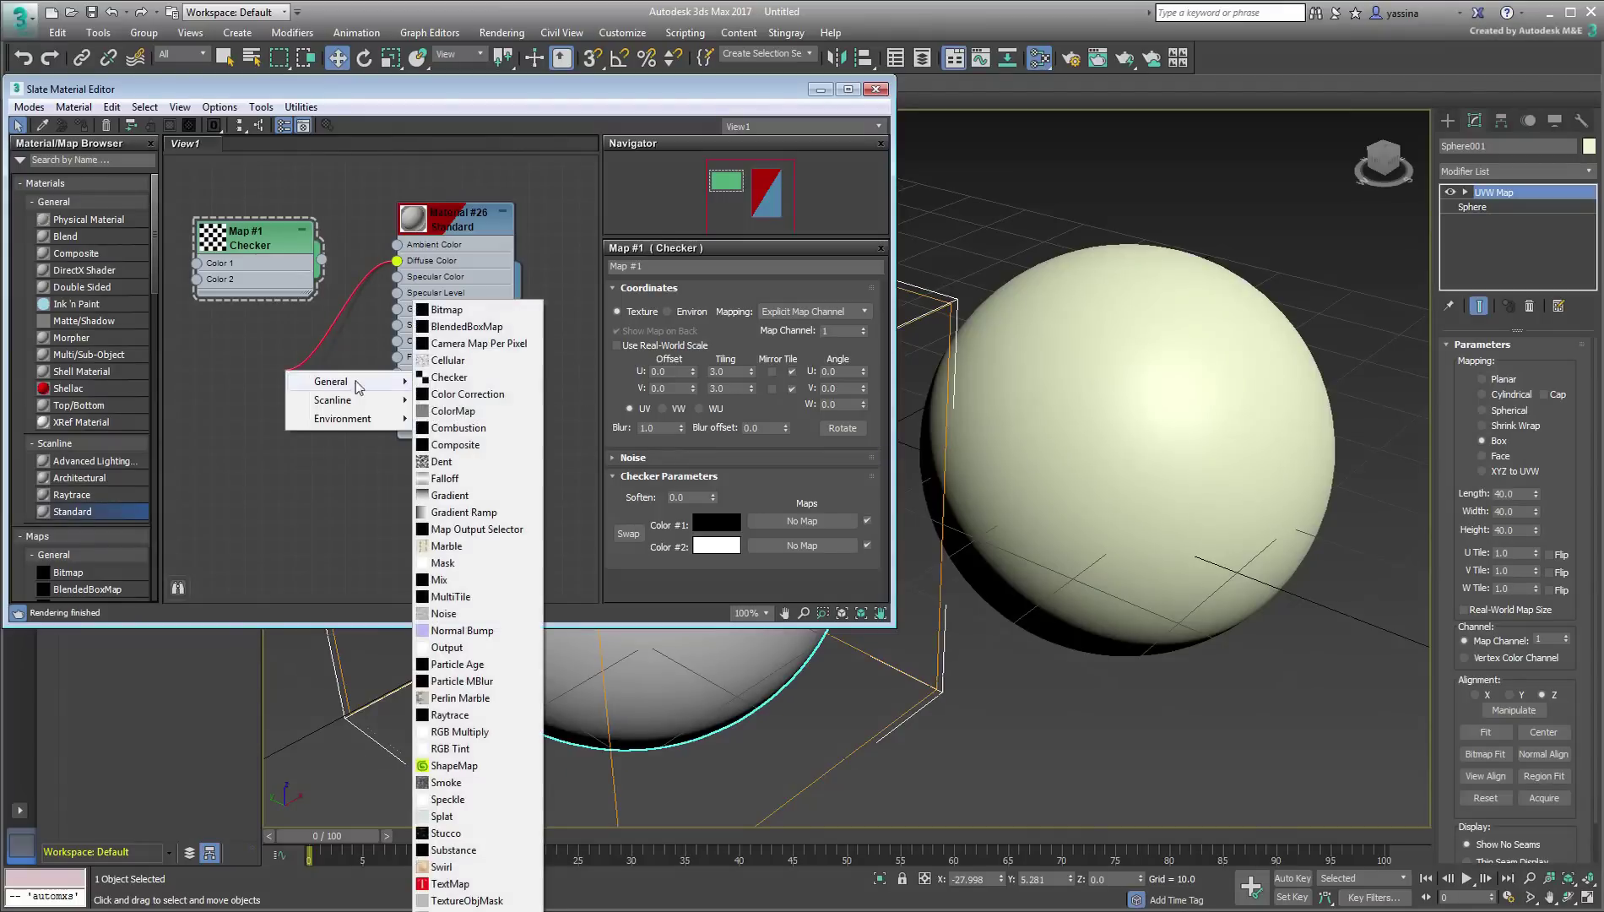
left_click(448, 309)
left_click(160, 169)
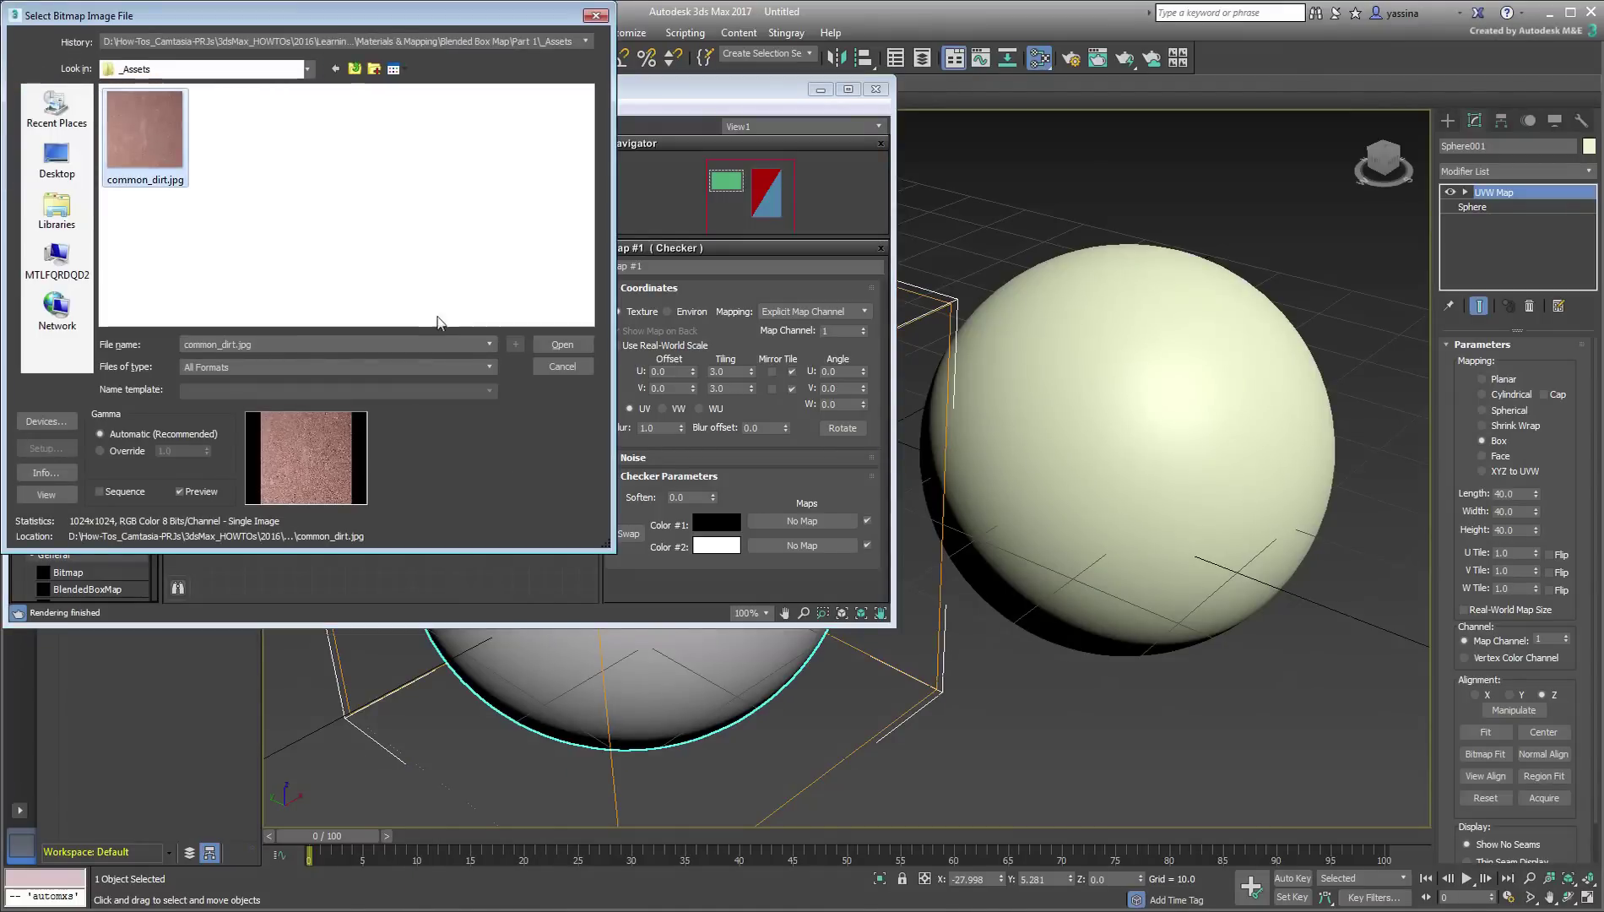
left_click(562, 345)
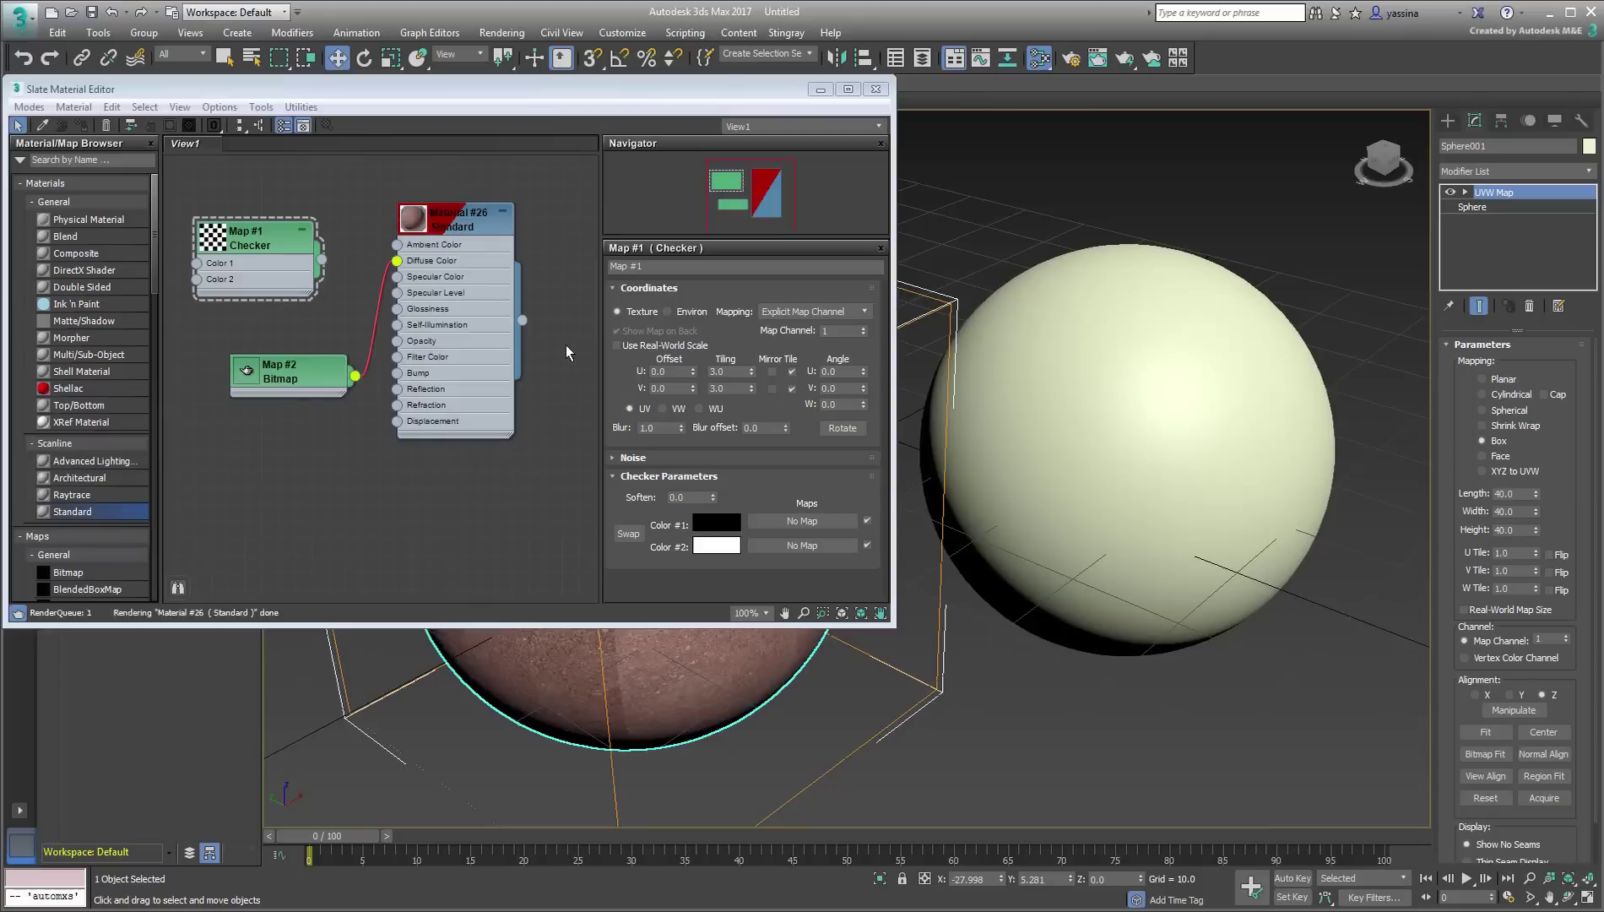
left_click(884, 89)
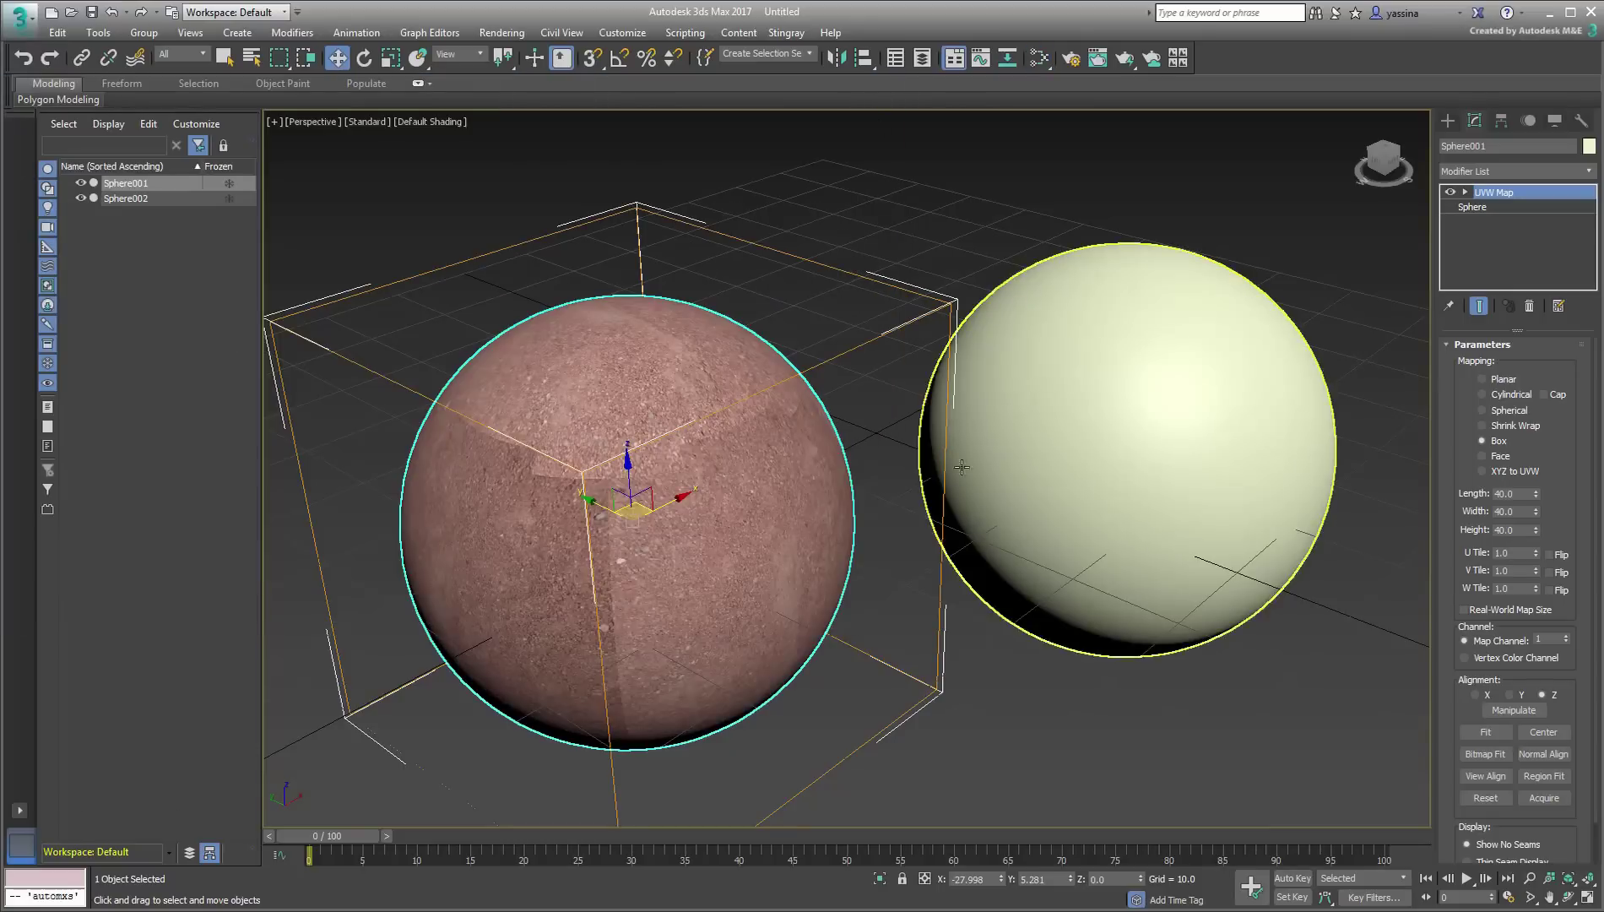
mouse_move(1138, 724)
middle_mouse_down("alt")
mouse_move(1270, 685)
mouse_move(1216, 639)
mouse_move(1097, 697)
mouse_move(1160, 717)
middle_mouse_up("alt")
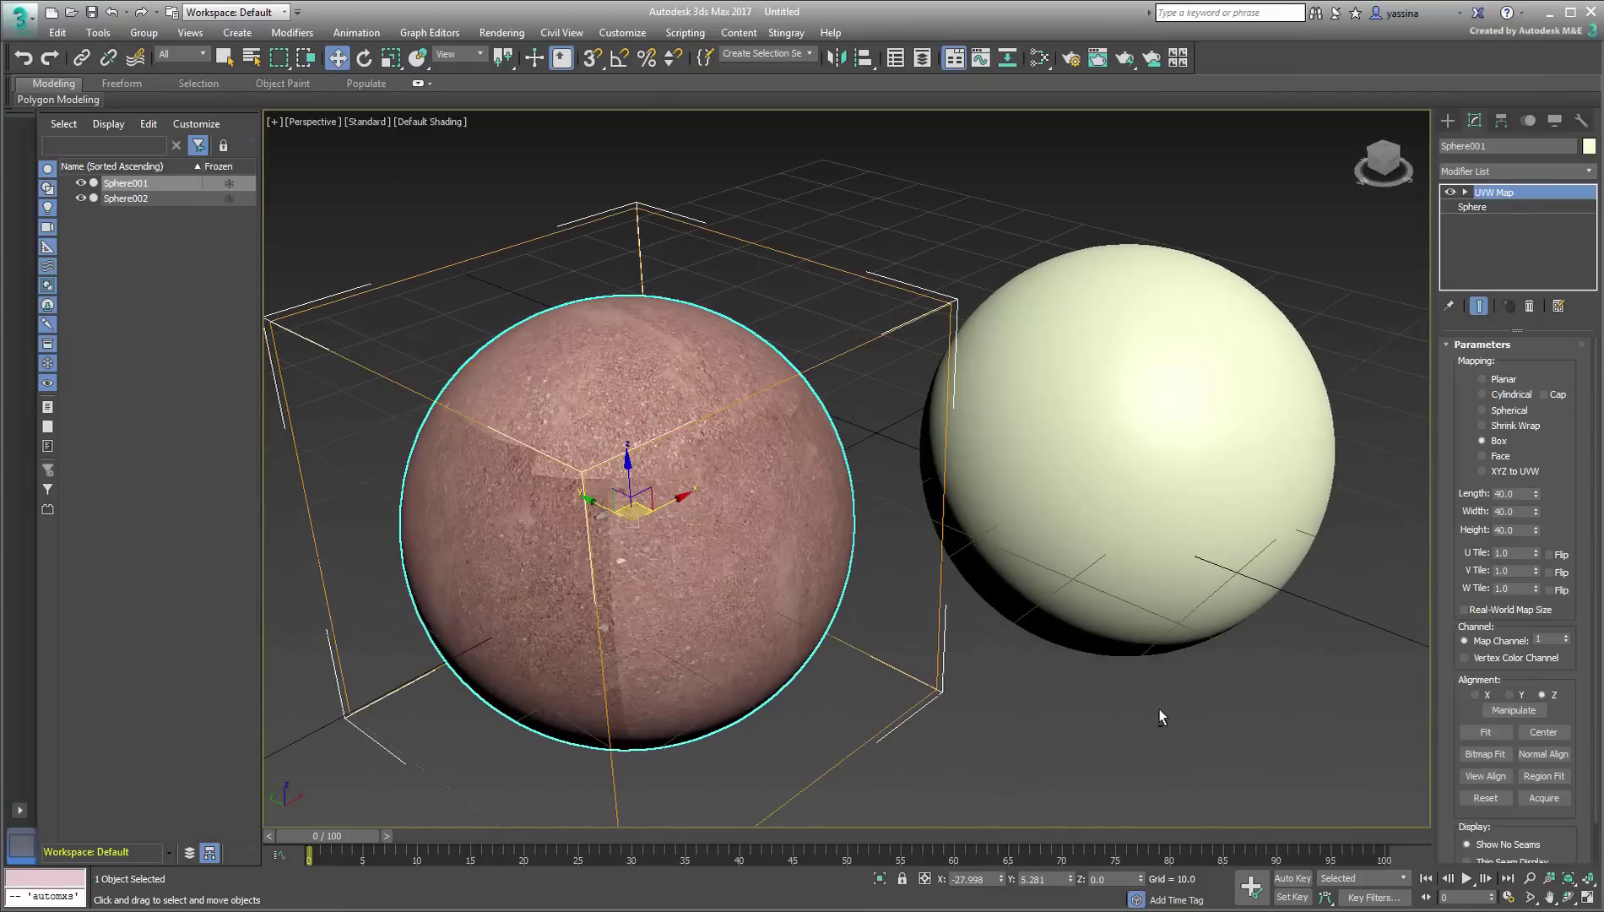
Step: Deselect the sphere and add a new Standard material, Material #27, to the node view
left_click(1239, 730)
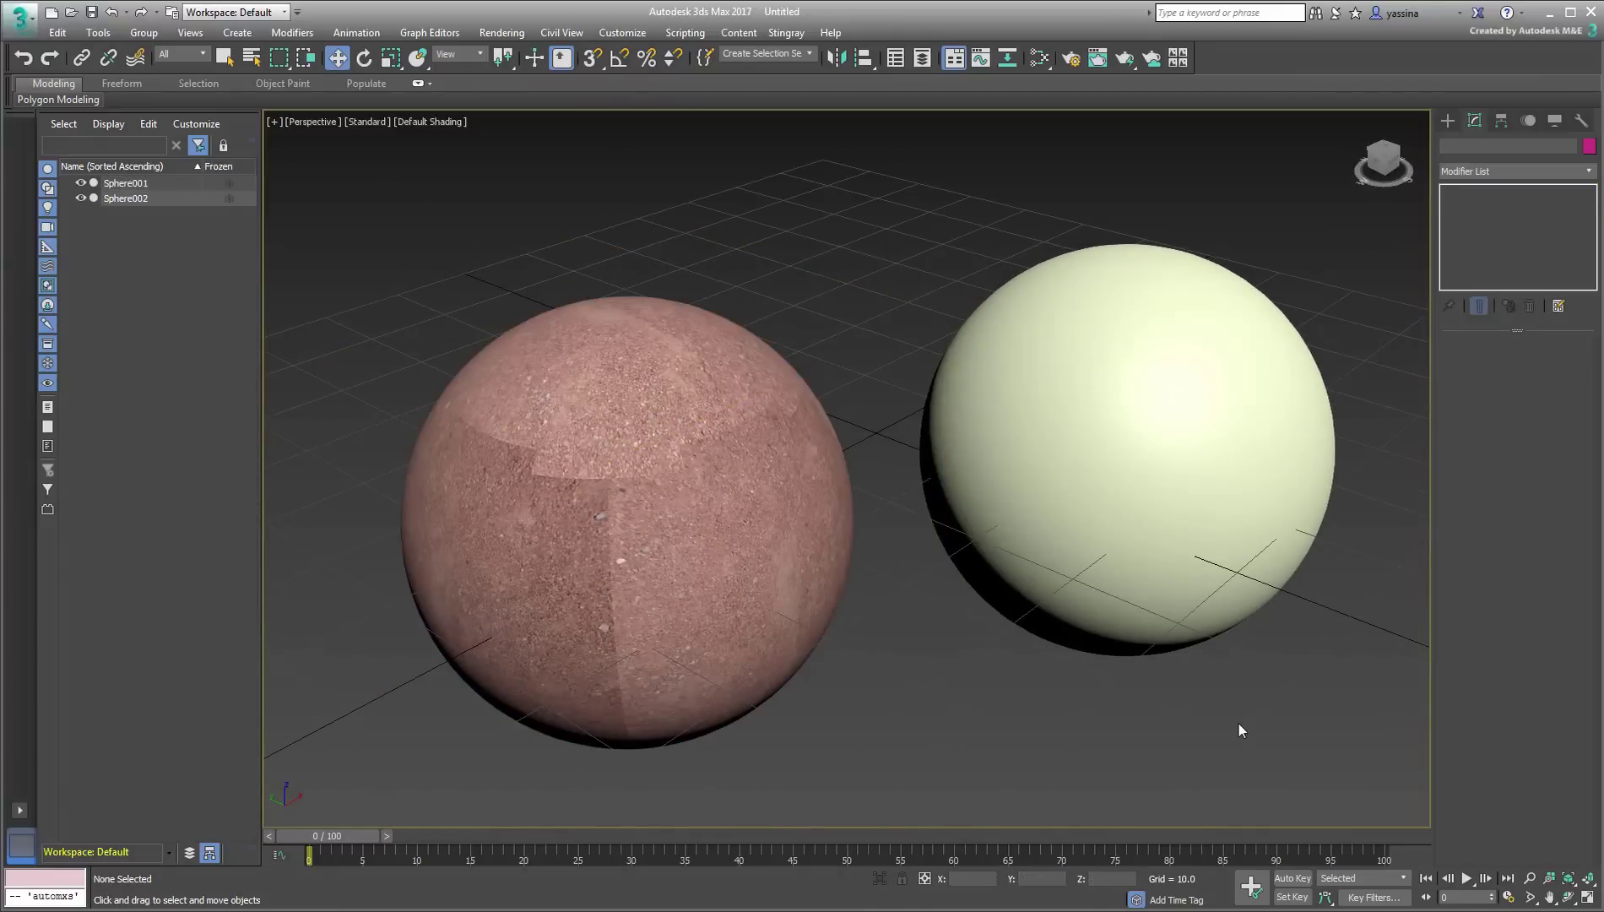
key("m")
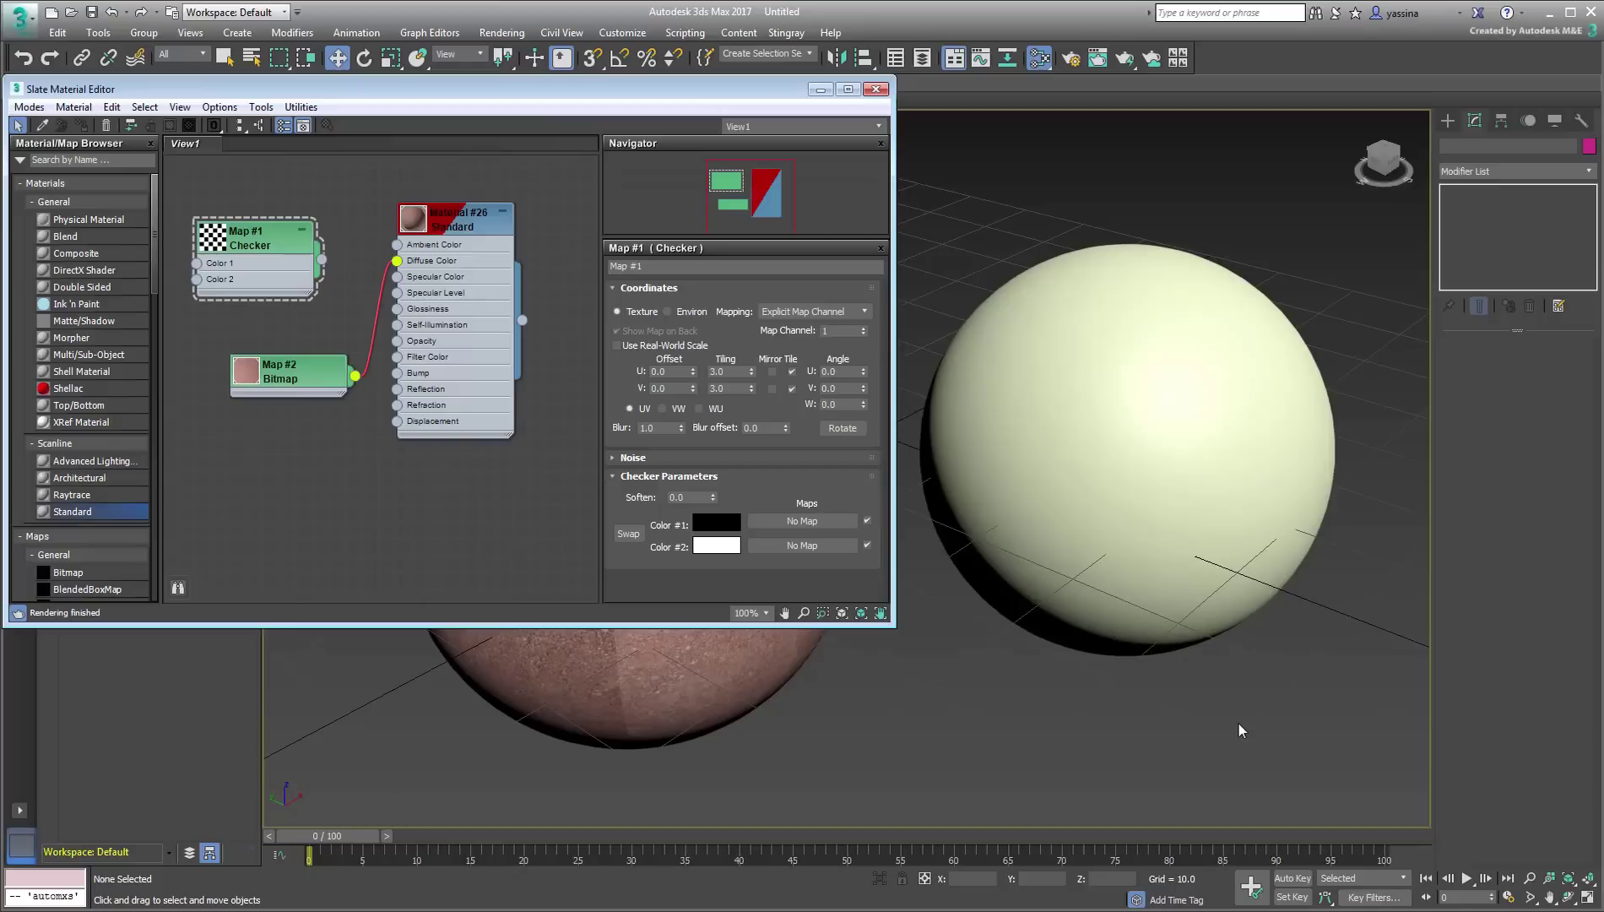
middle_click_drag(422, 523, 391, 457)
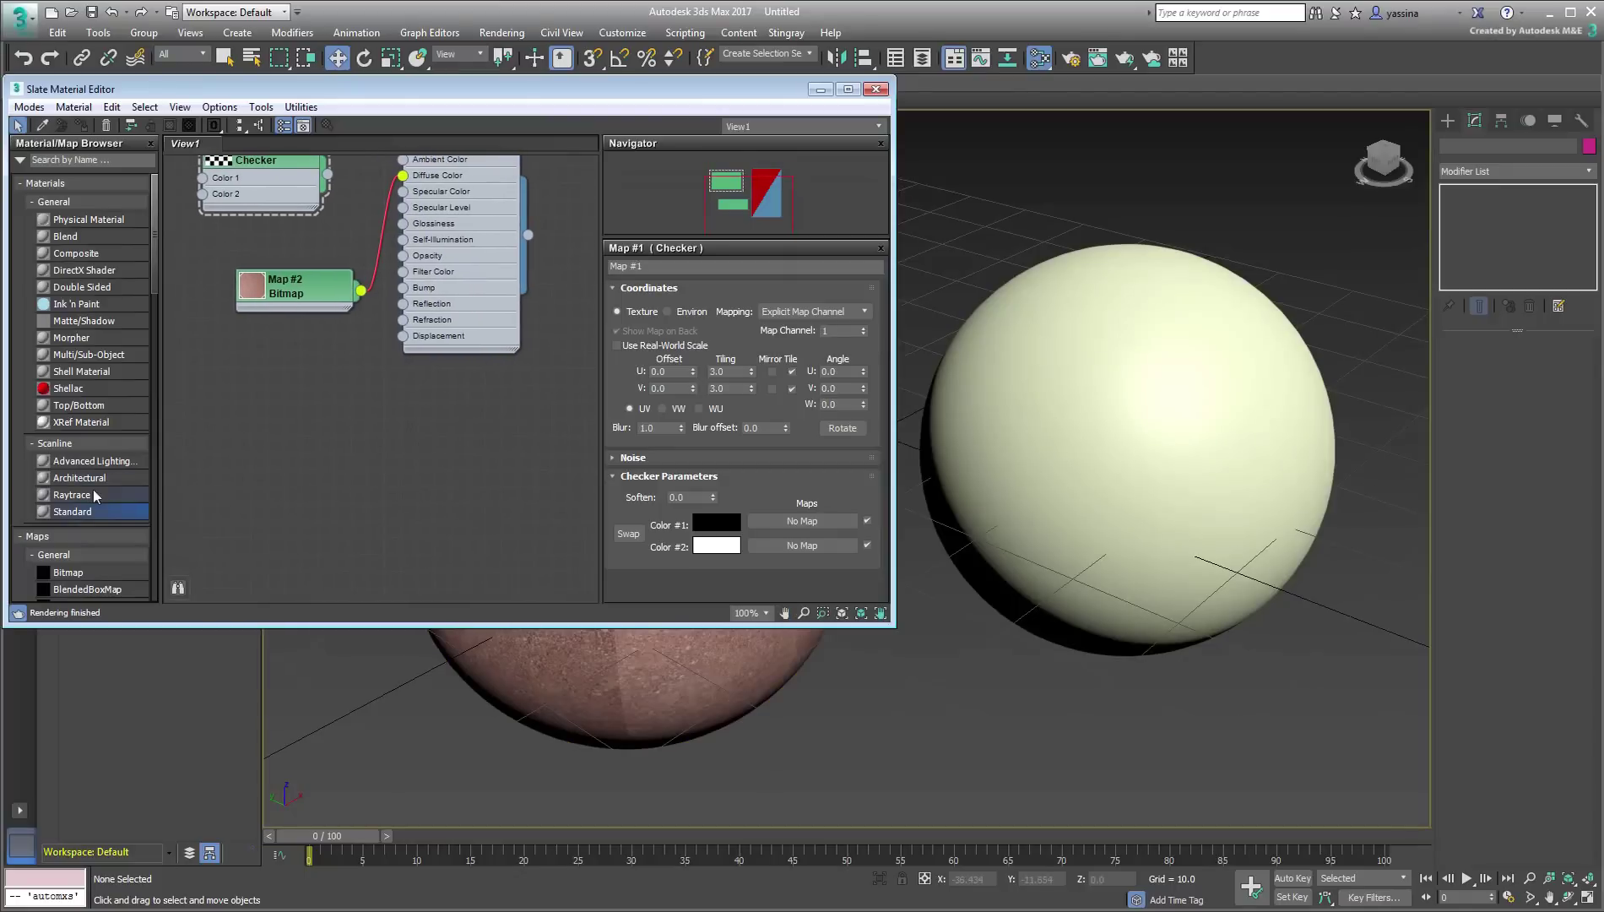
left_click_drag(80, 517, 292, 432)
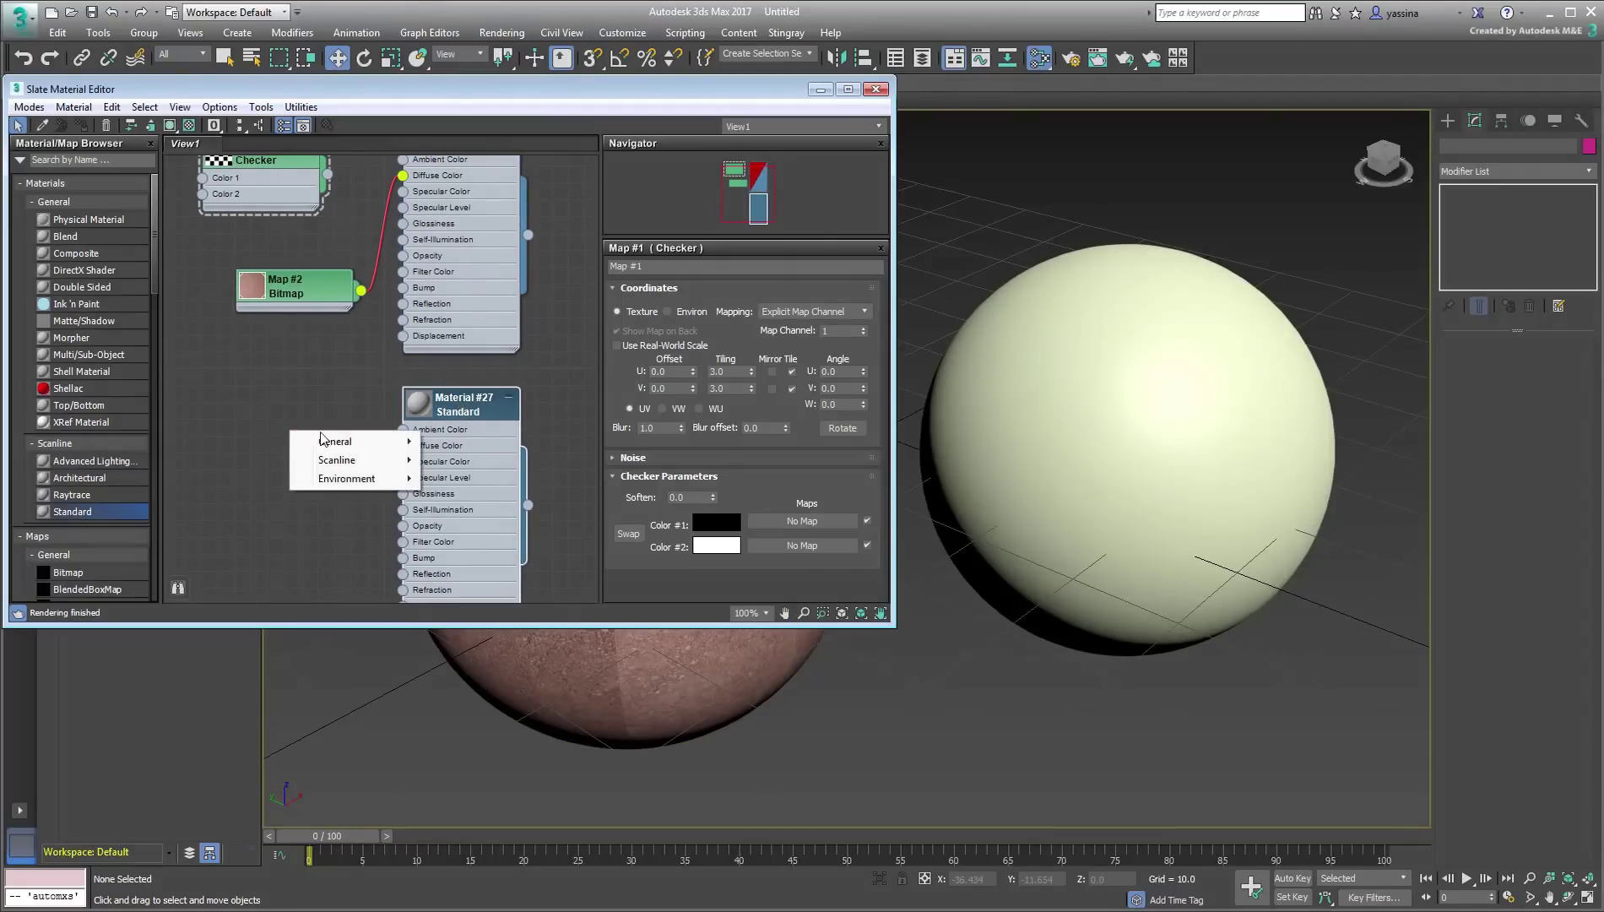
Step: Feed Material #27's diffuse with a BlendedBoxMap at Blend Amount 0, and assign it to the right sphere
mouse_move(329, 439)
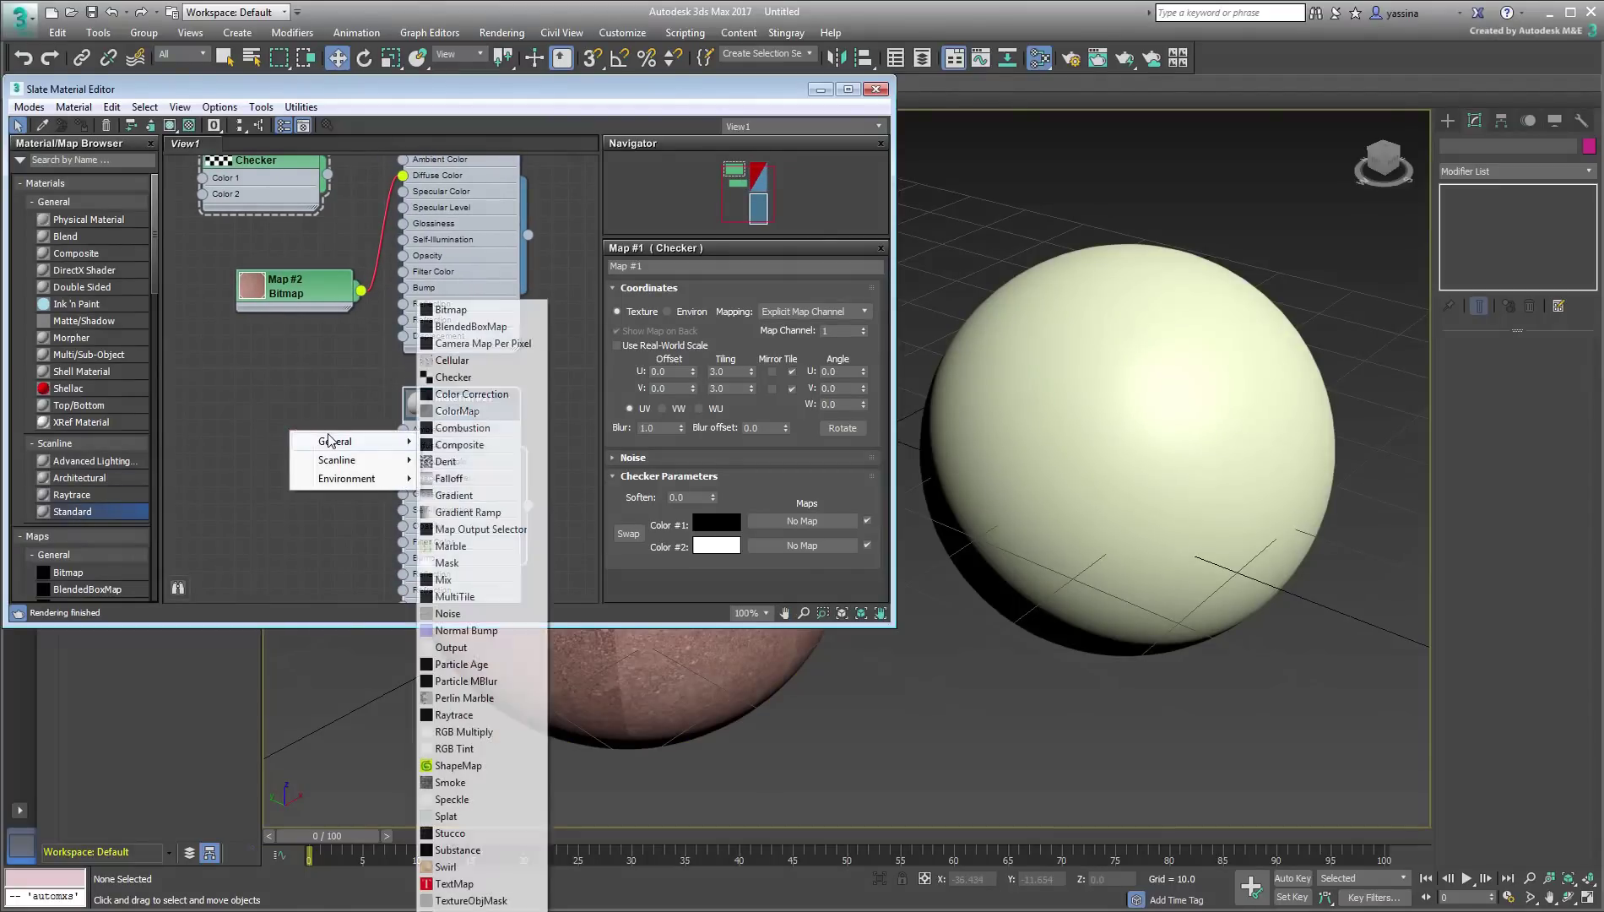
left_click(466, 327)
left_click_drag(297, 454, 299, 420)
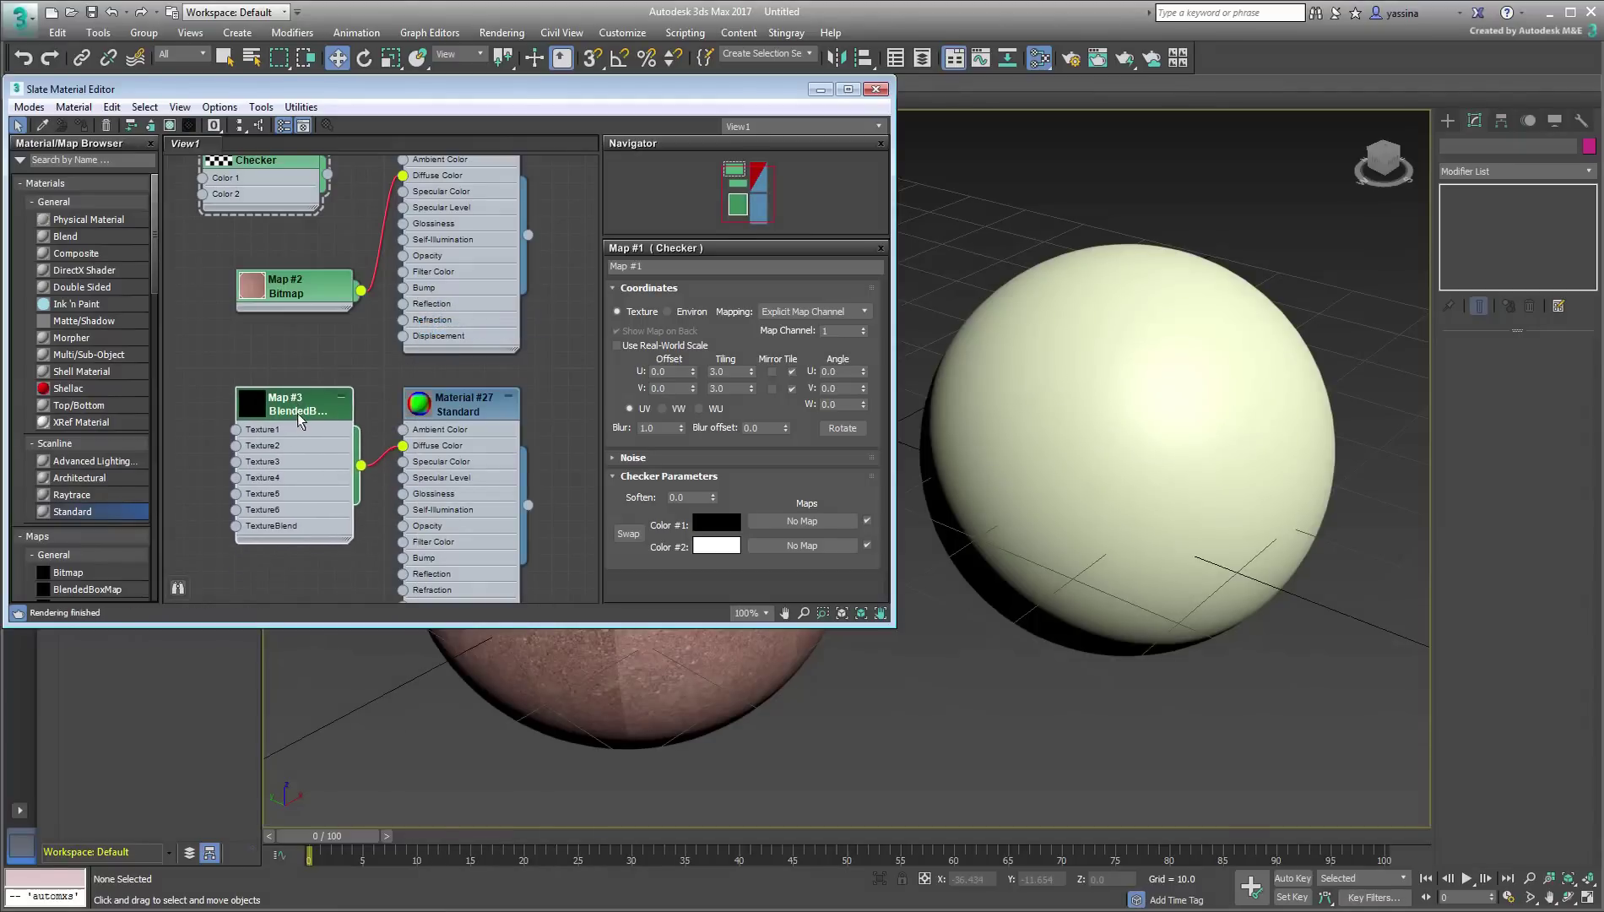
double_click(304, 412)
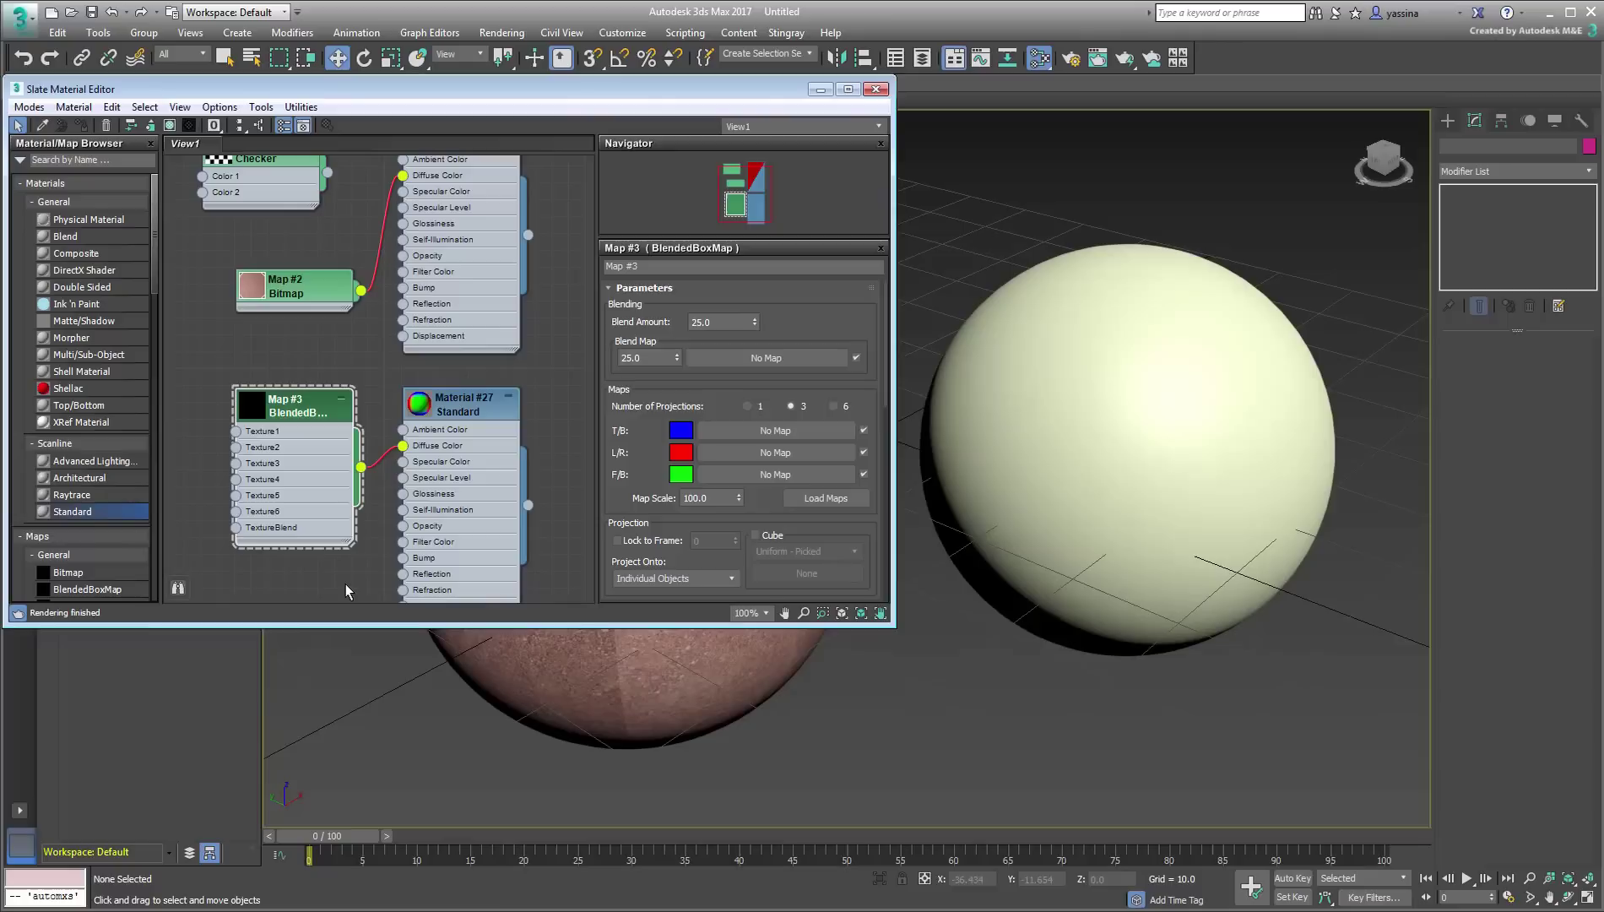
right_click(753, 322)
left_click_drag(528, 505, 1092, 489)
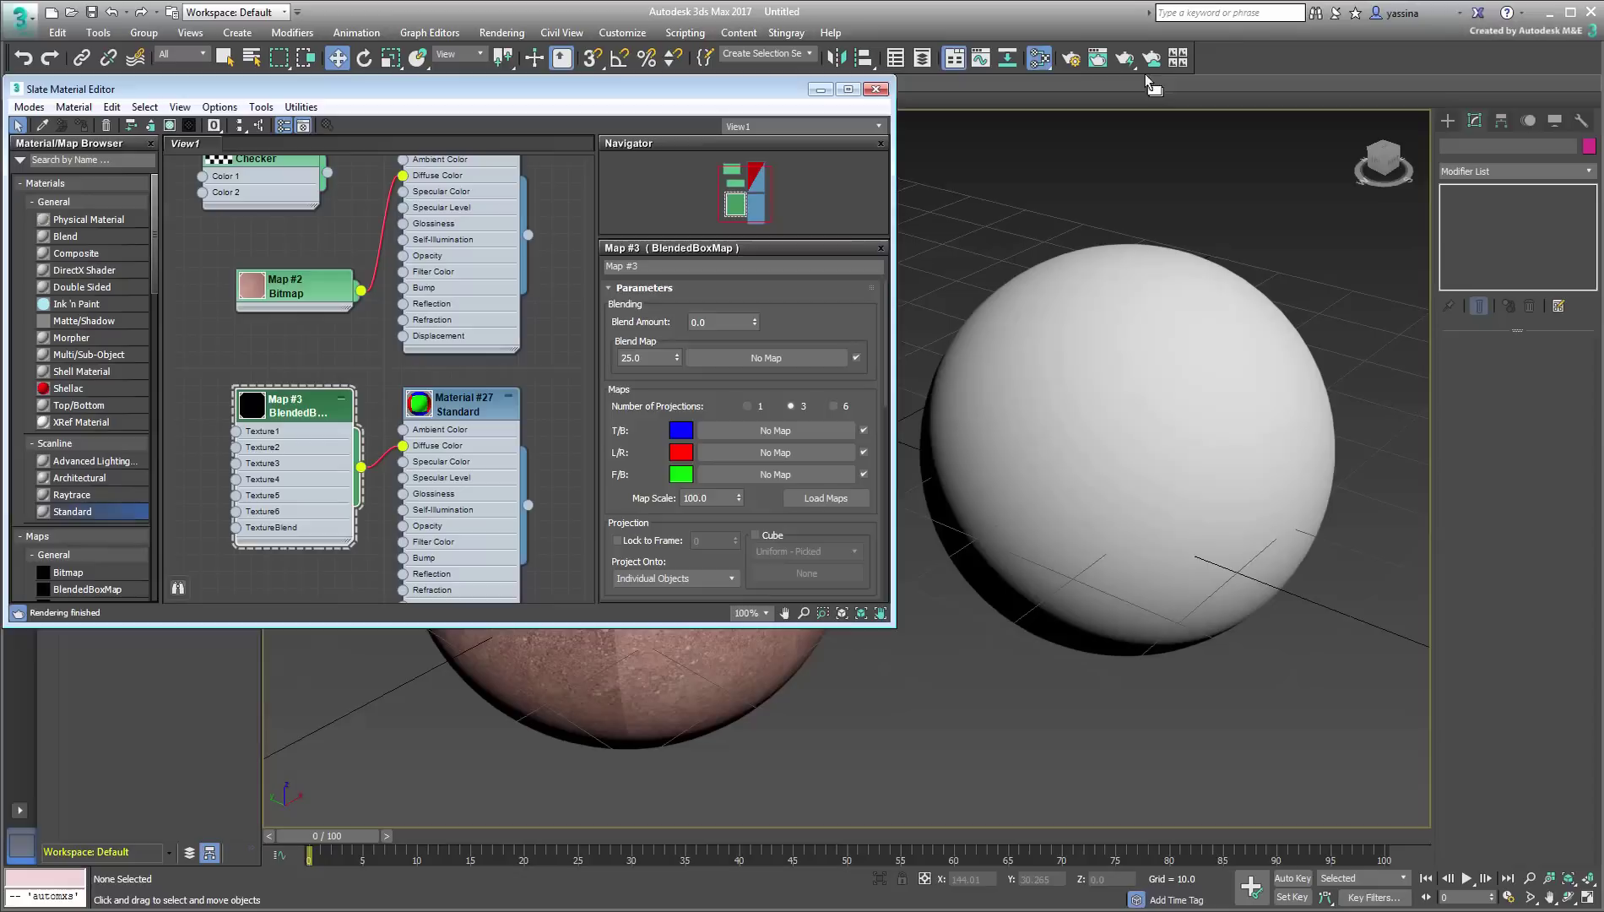
Step: Render the spheres with the BlendedBoxMap at 1, 3, then 6 projections
left_click(1120, 63)
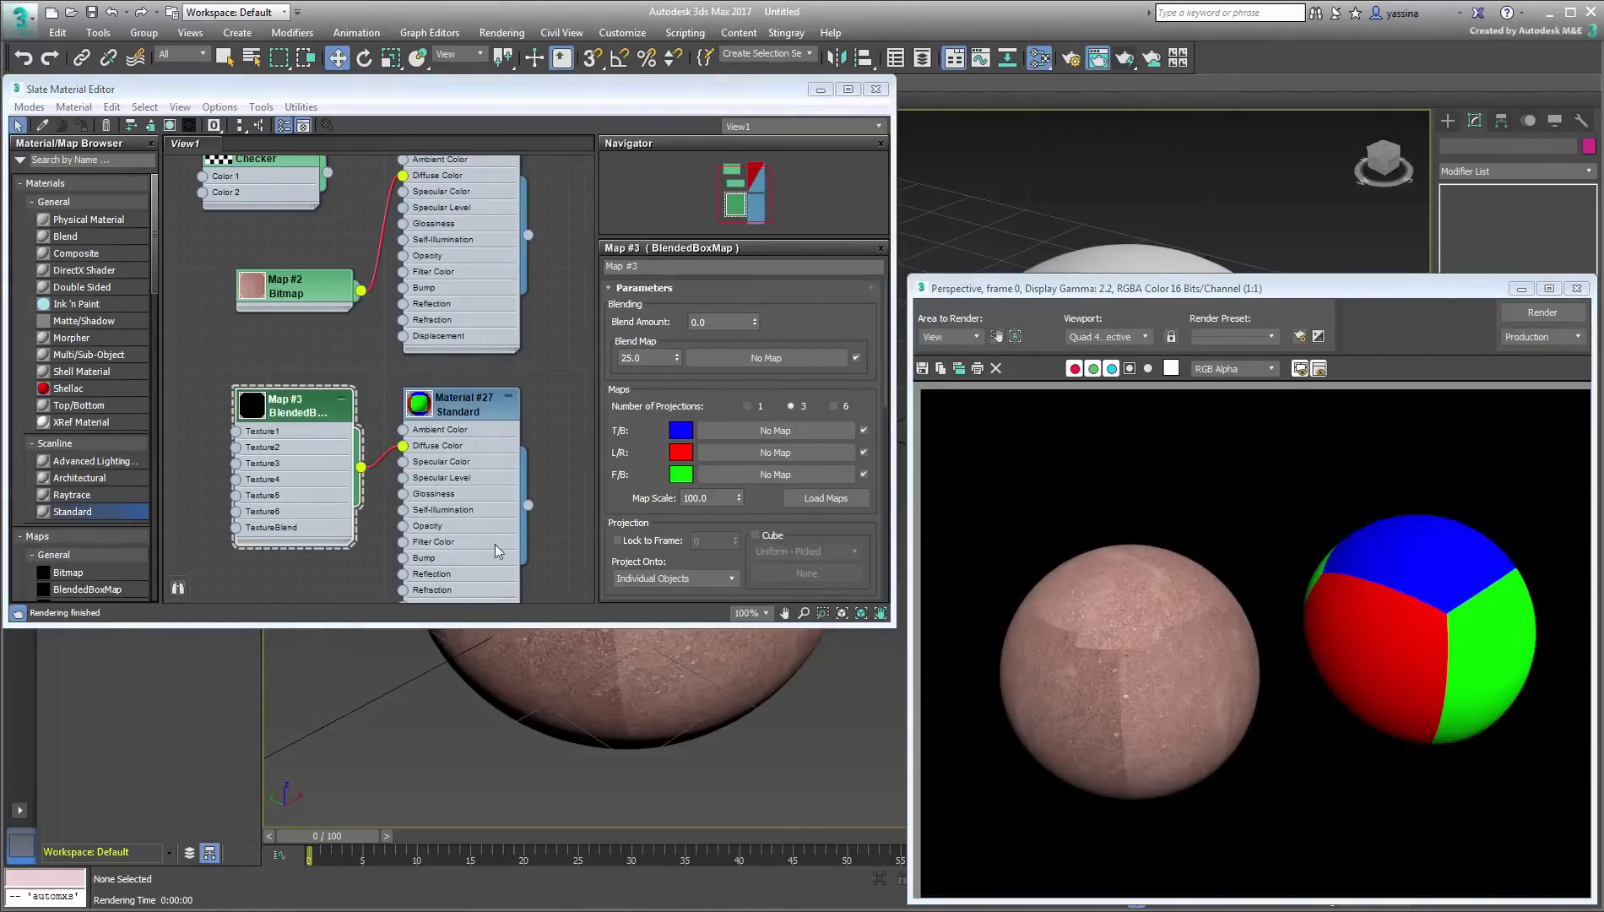
left_click_drag(507, 627, 553, 777)
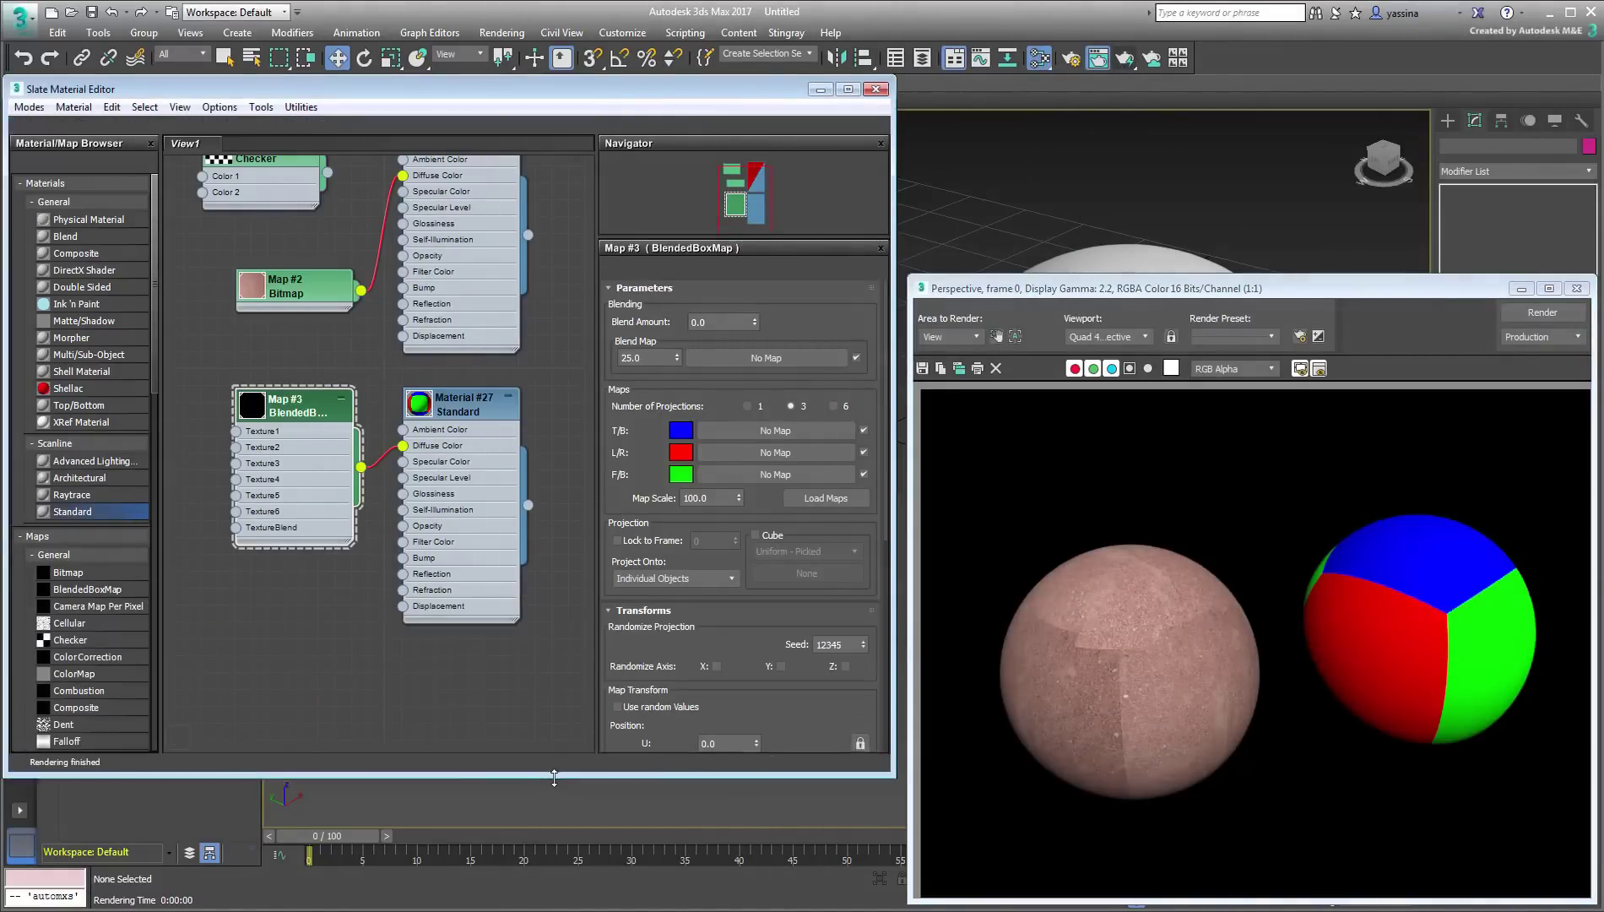
left_click(747, 406)
left_click(1528, 318)
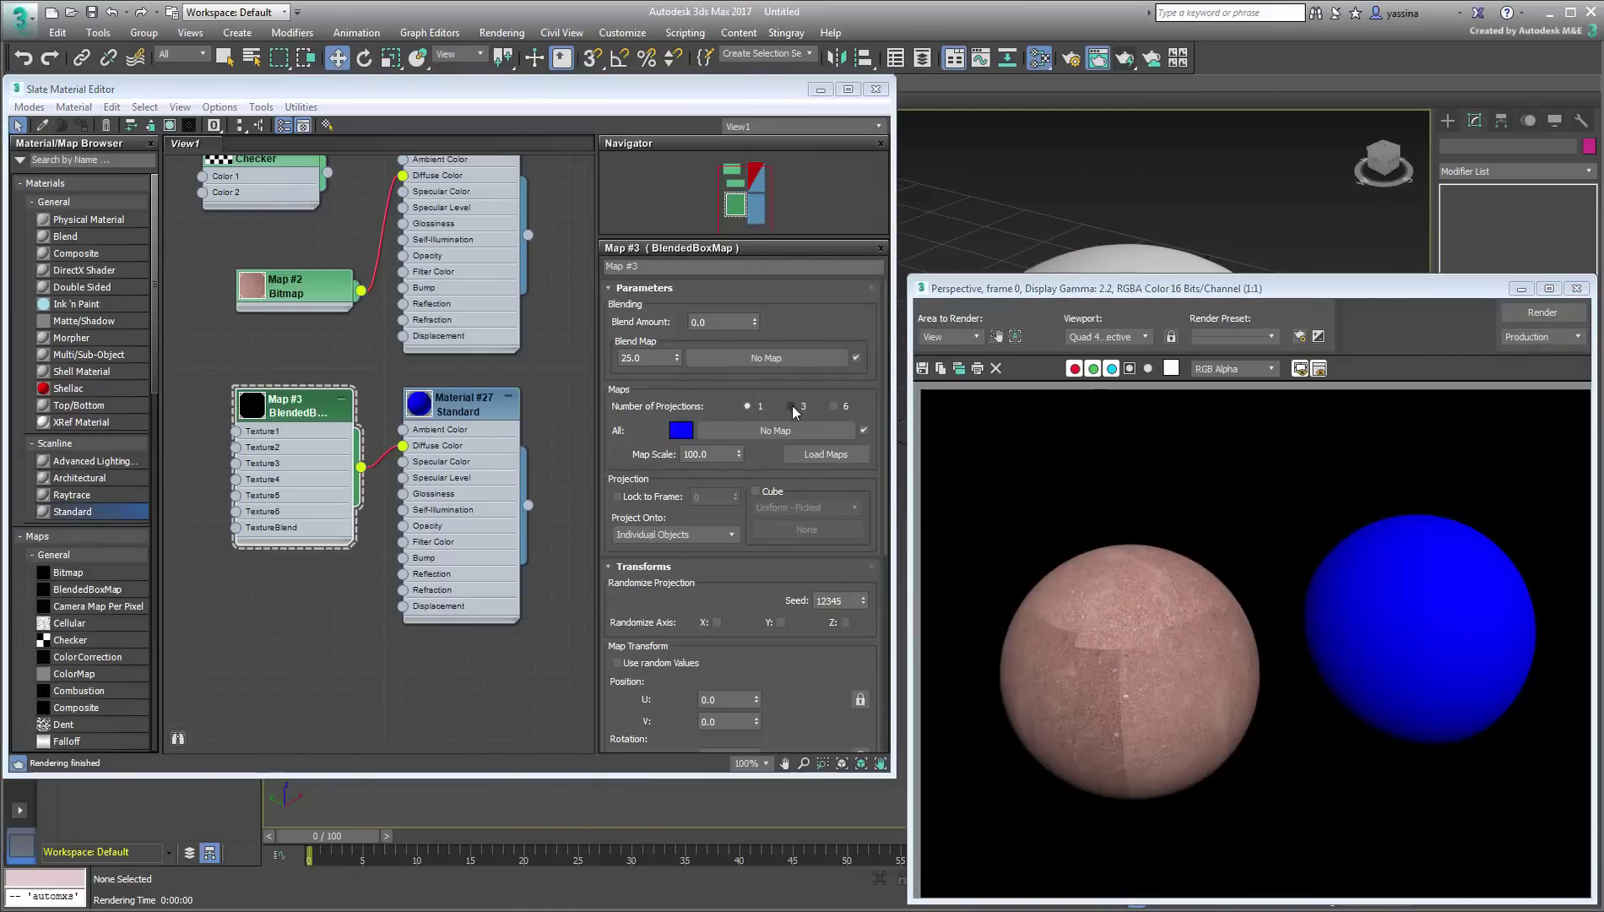
left_click(791, 406)
left_click(1542, 314)
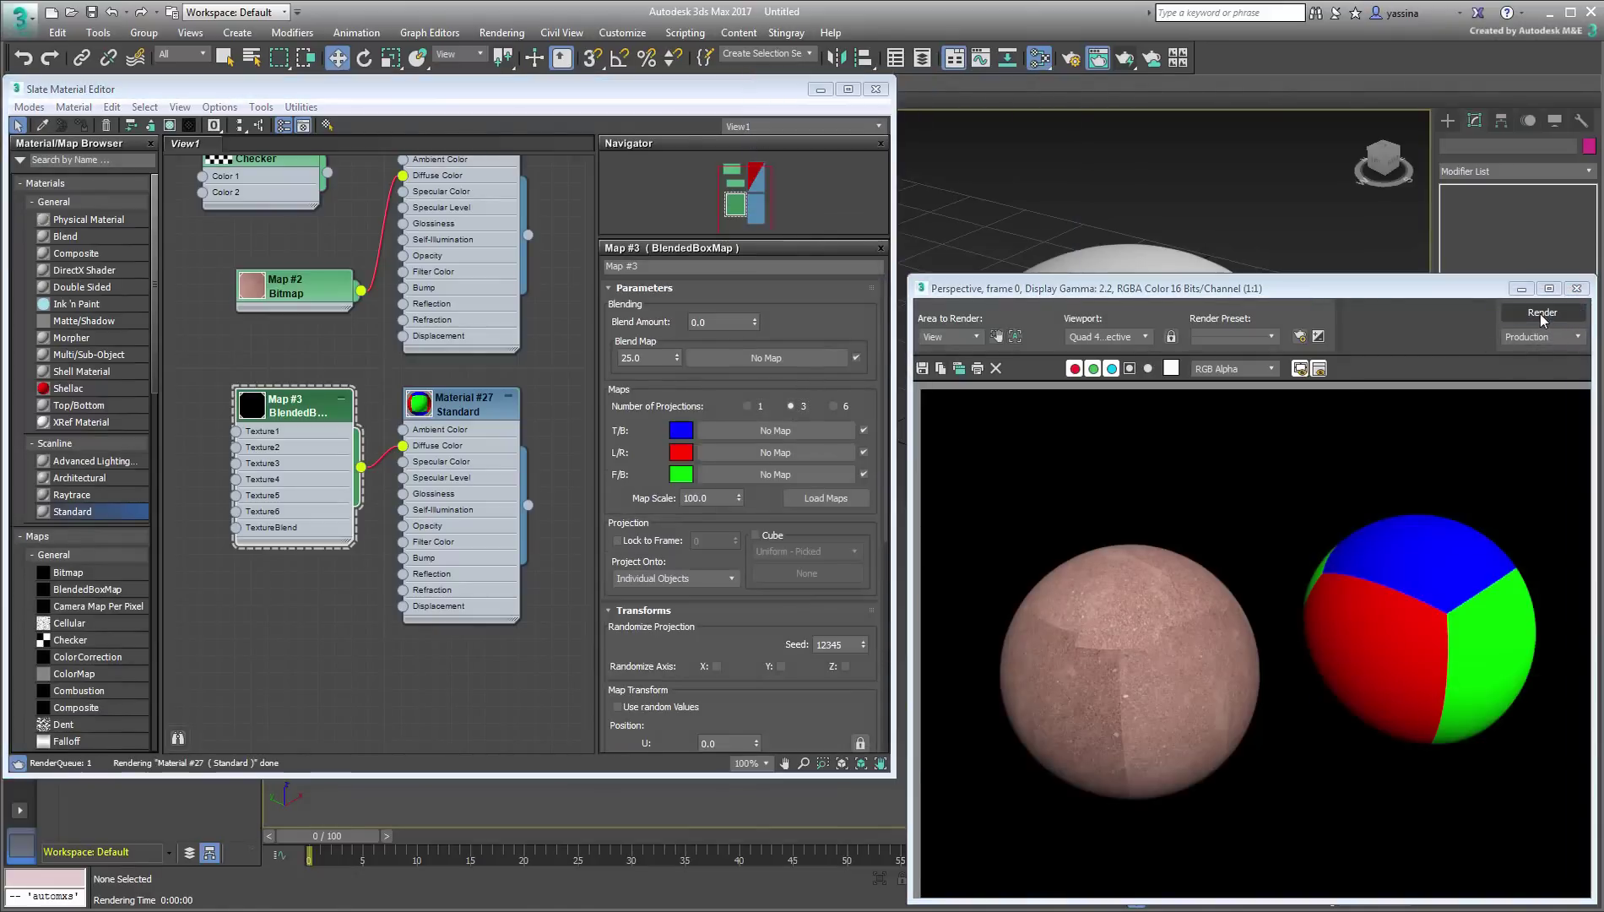
left_click(838, 404)
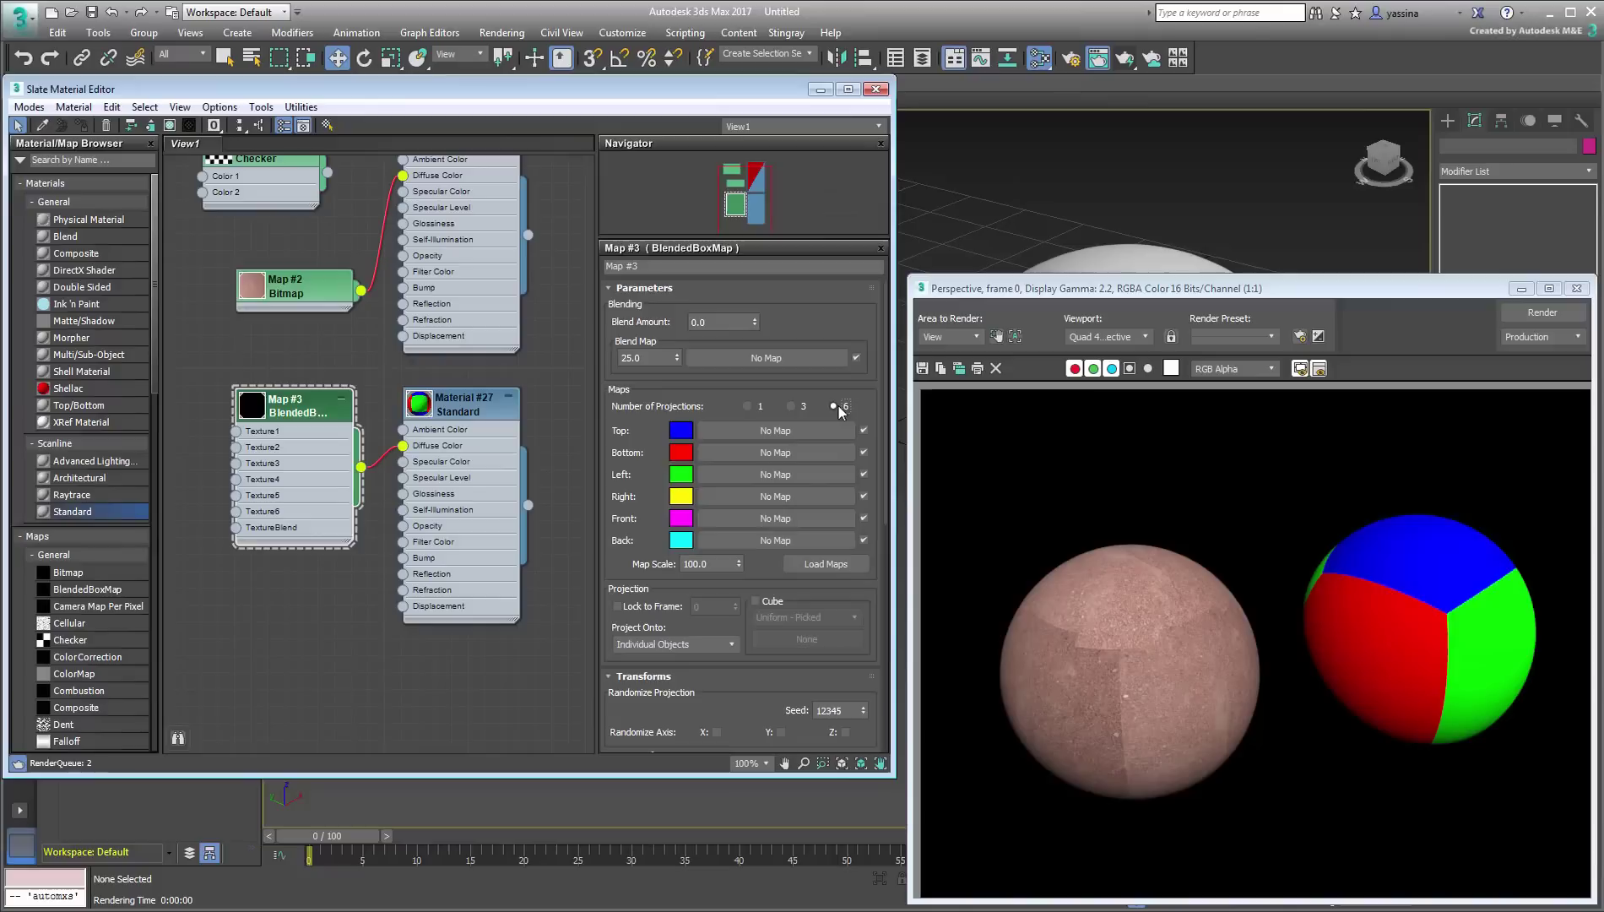
left_click(1515, 309)
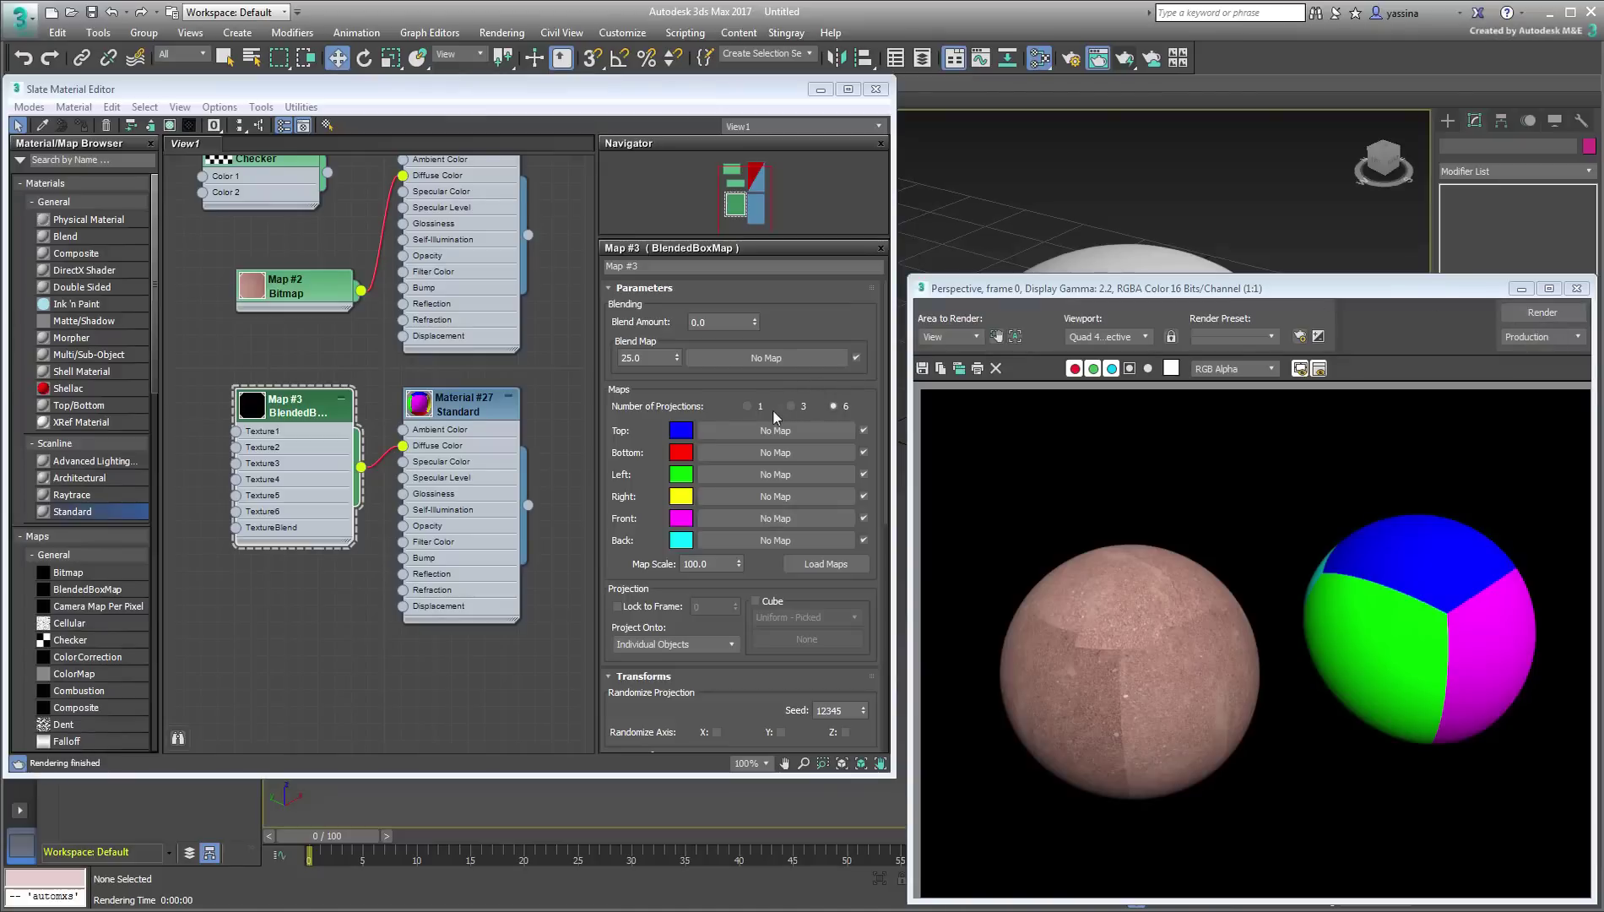
Step: Render Map #3 with one projection and the dirt bitmap as Texture1, then select Blend Amount
left_click(747, 406)
left_click(1542, 313)
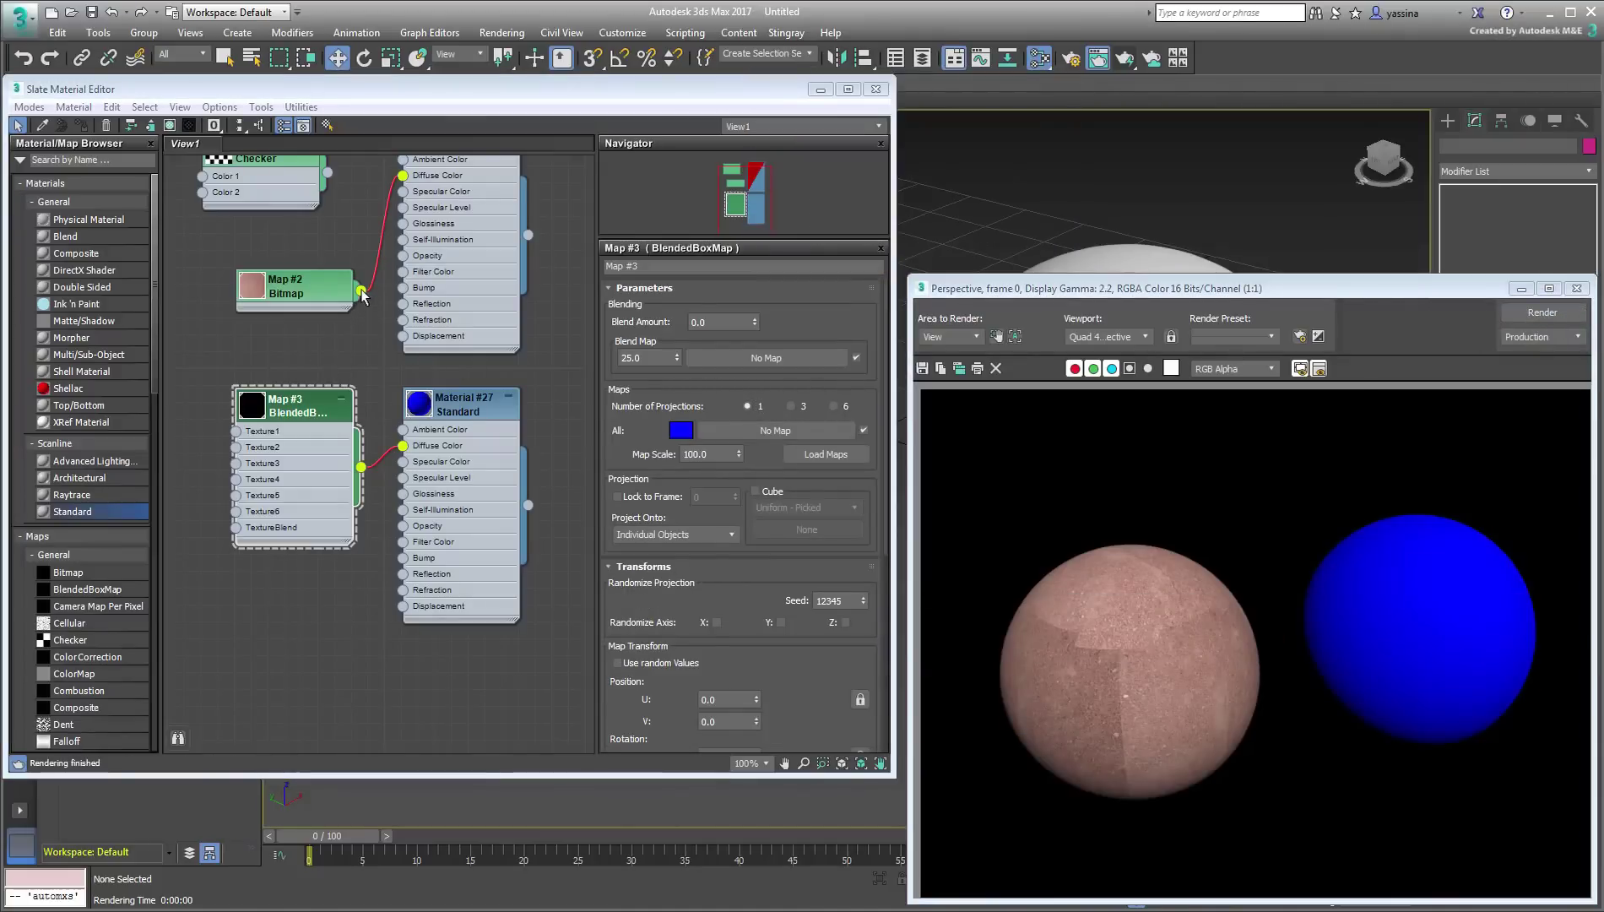
left_click_drag(362, 291, 237, 433)
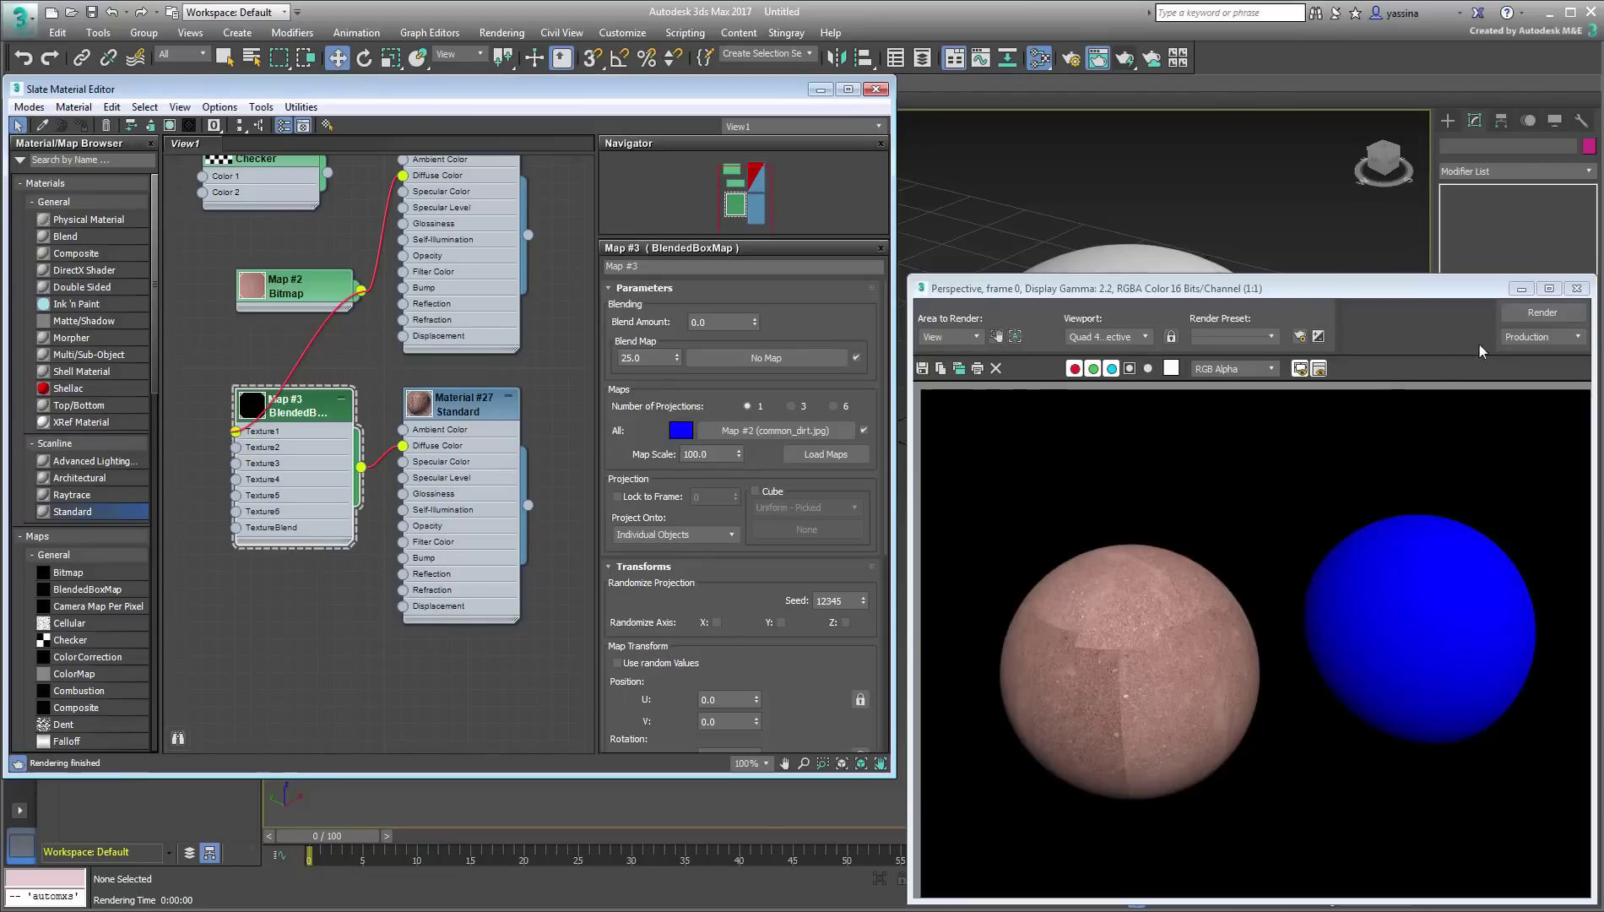
left_click(1542, 313)
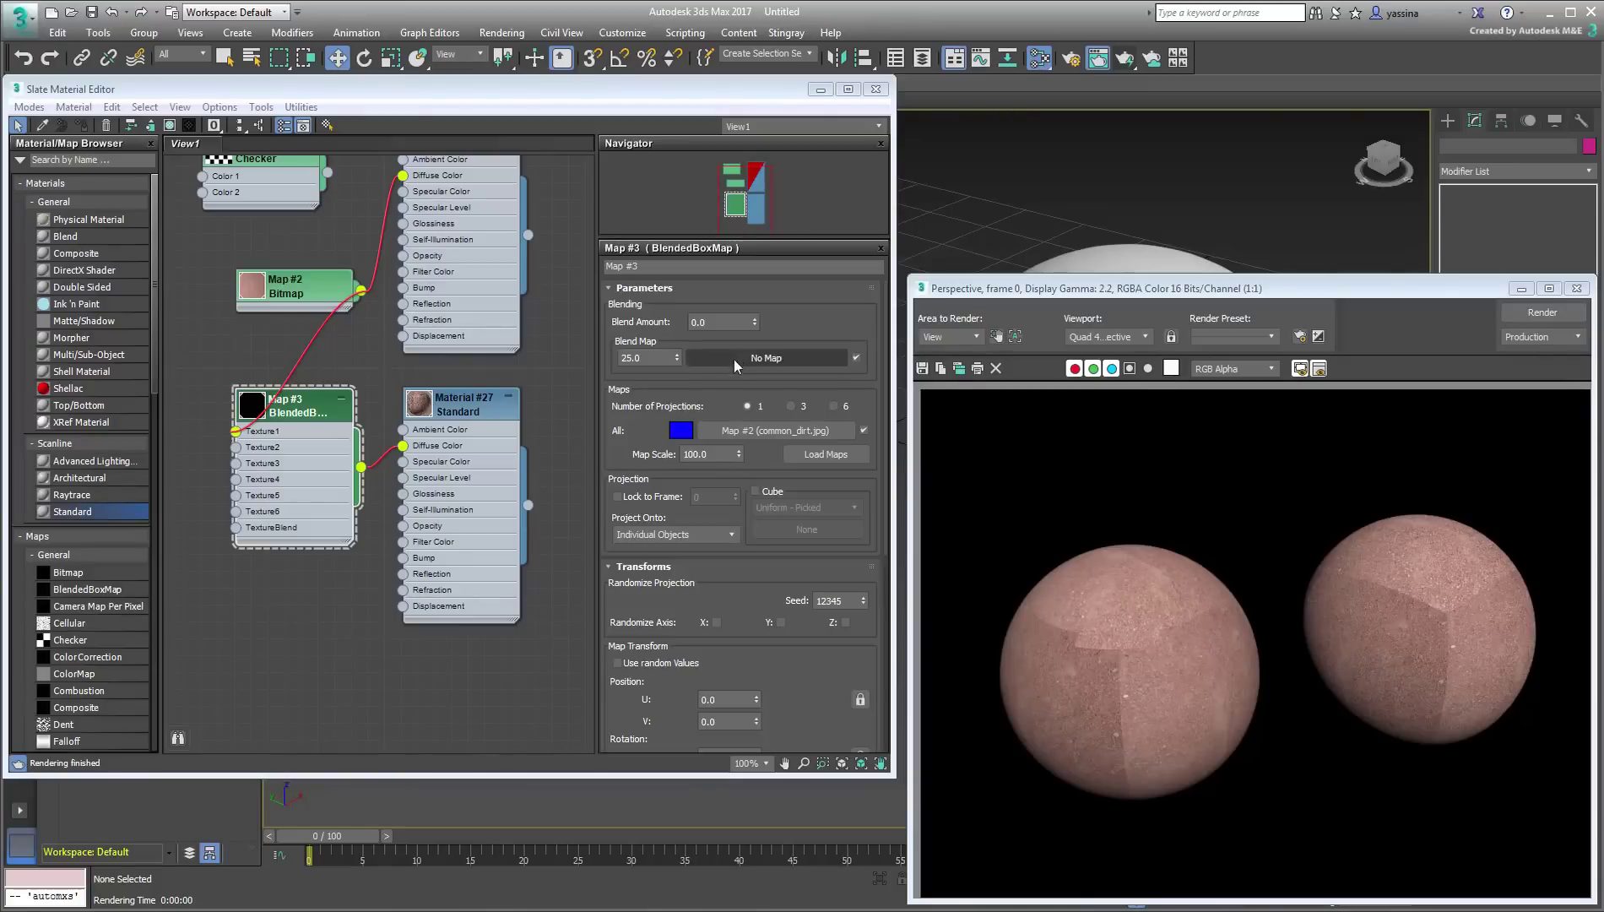
left_click(725, 322)
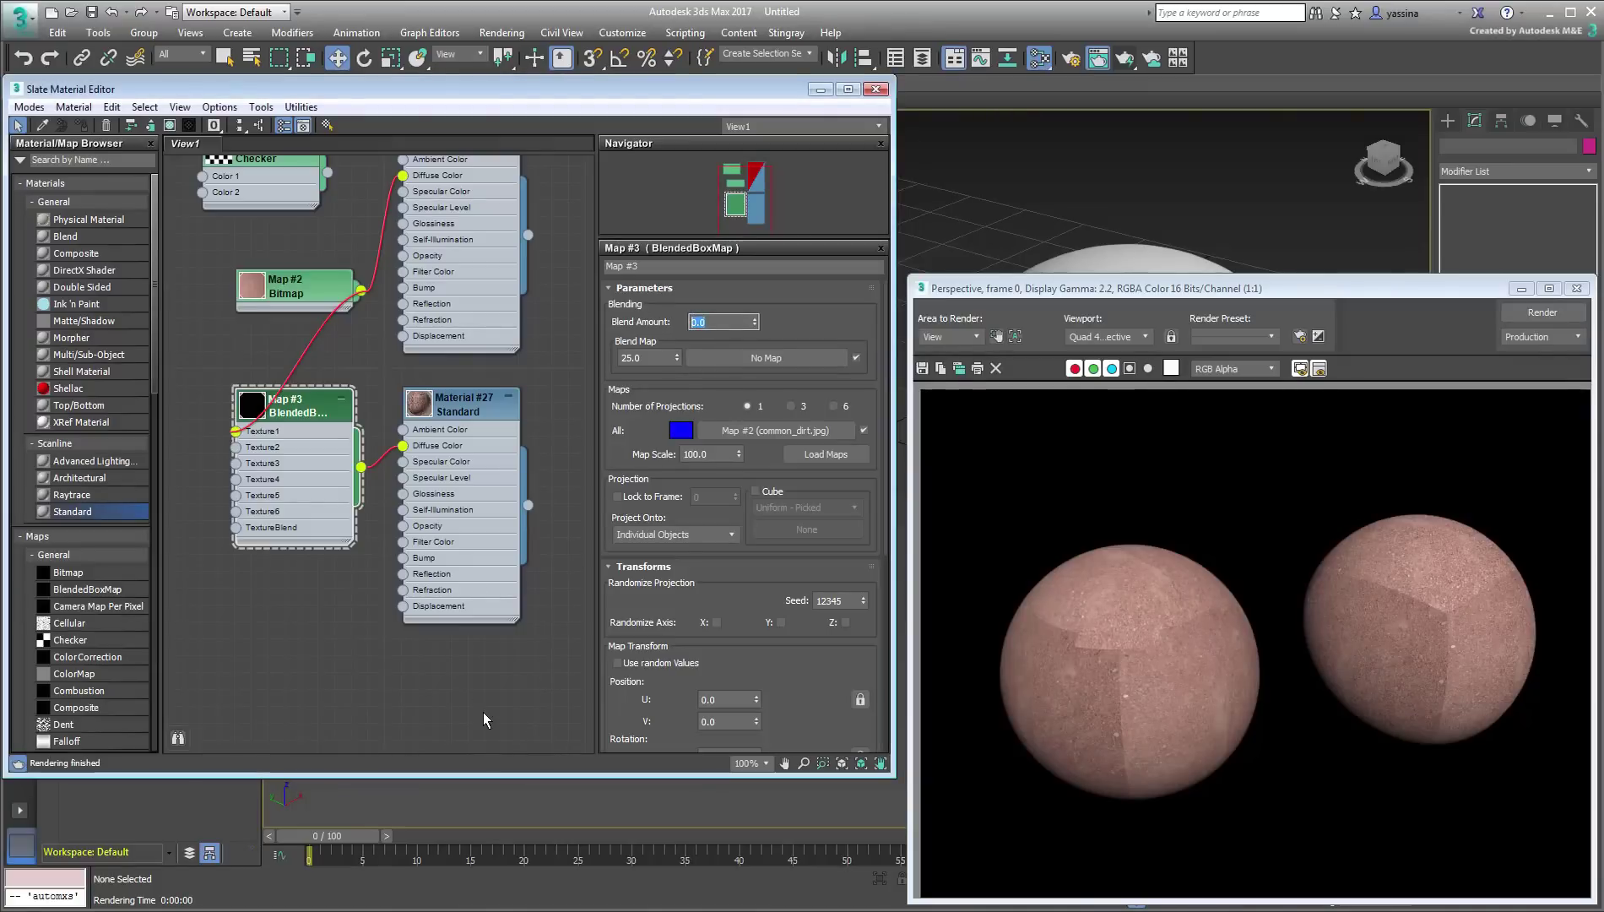
Step: Set Blend Amount to 25, re-render, then delete the dirt bitmap's link to Texture1
type("25")
key("Return")
left_click(1534, 312)
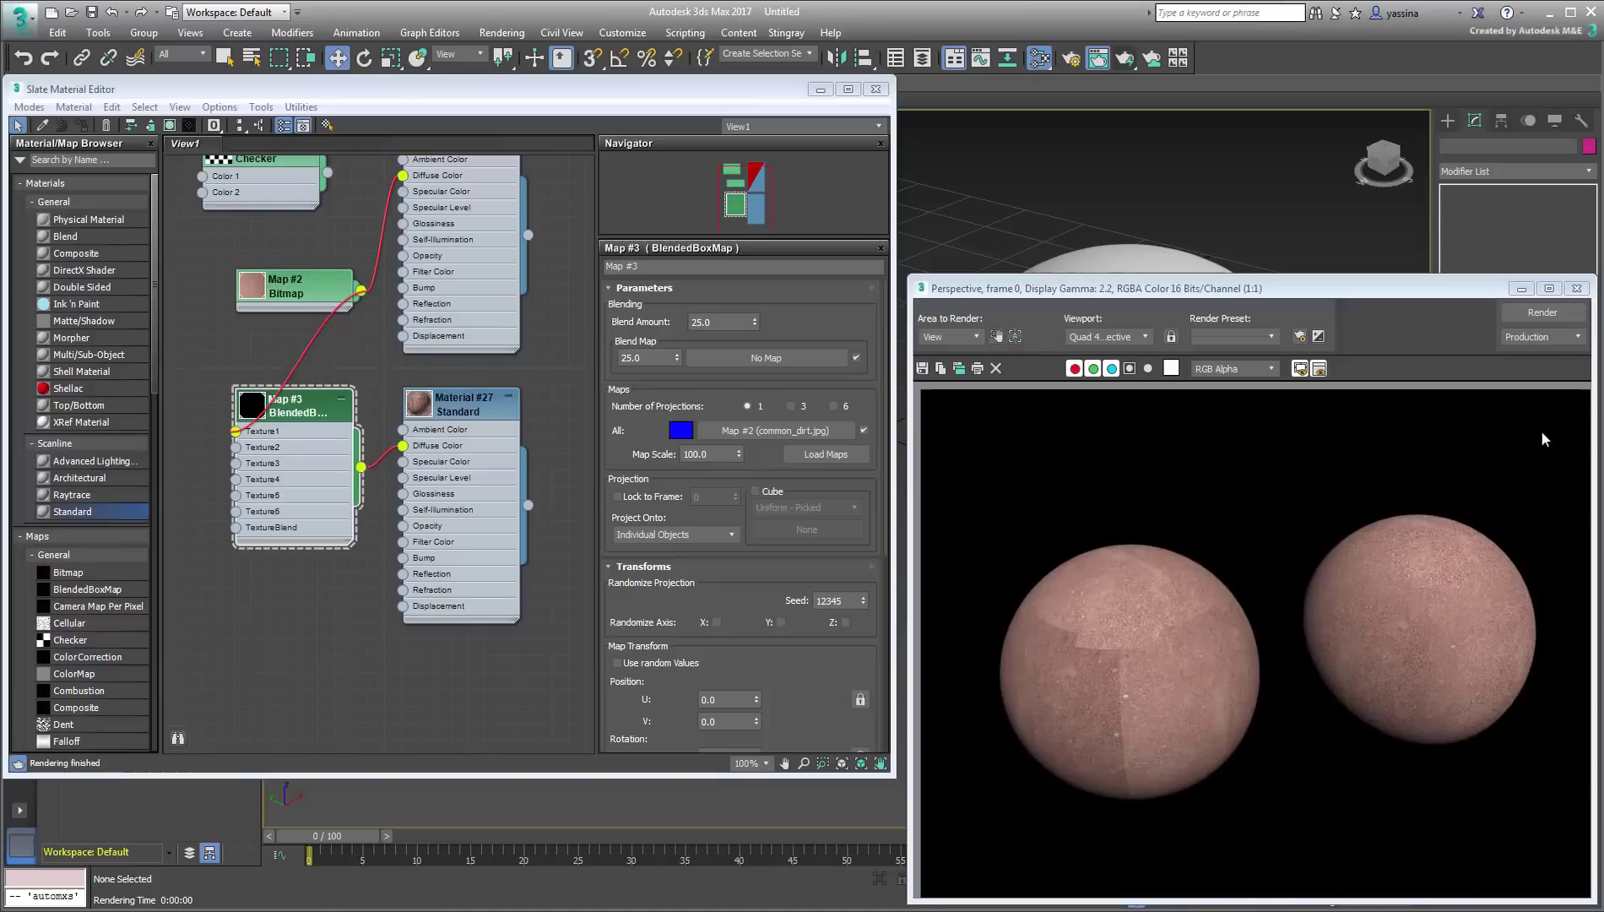
left_click(268, 381)
key("Delete")
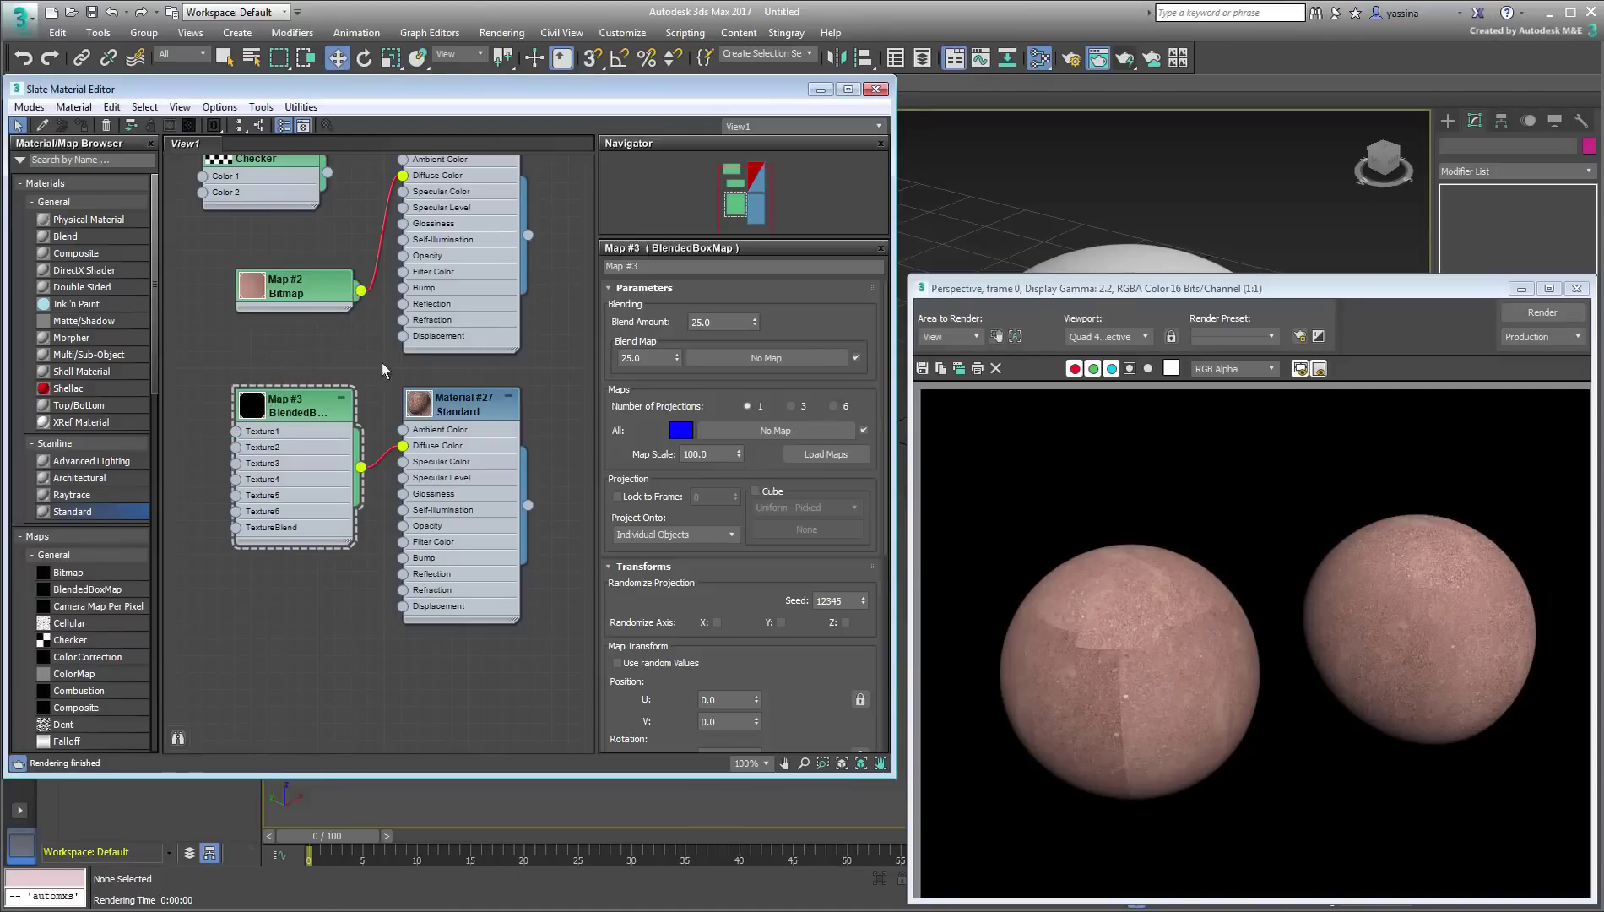
Step: Give Map #3 three projections and render the blue, red and green zones on the right sphere
left_click(790, 407)
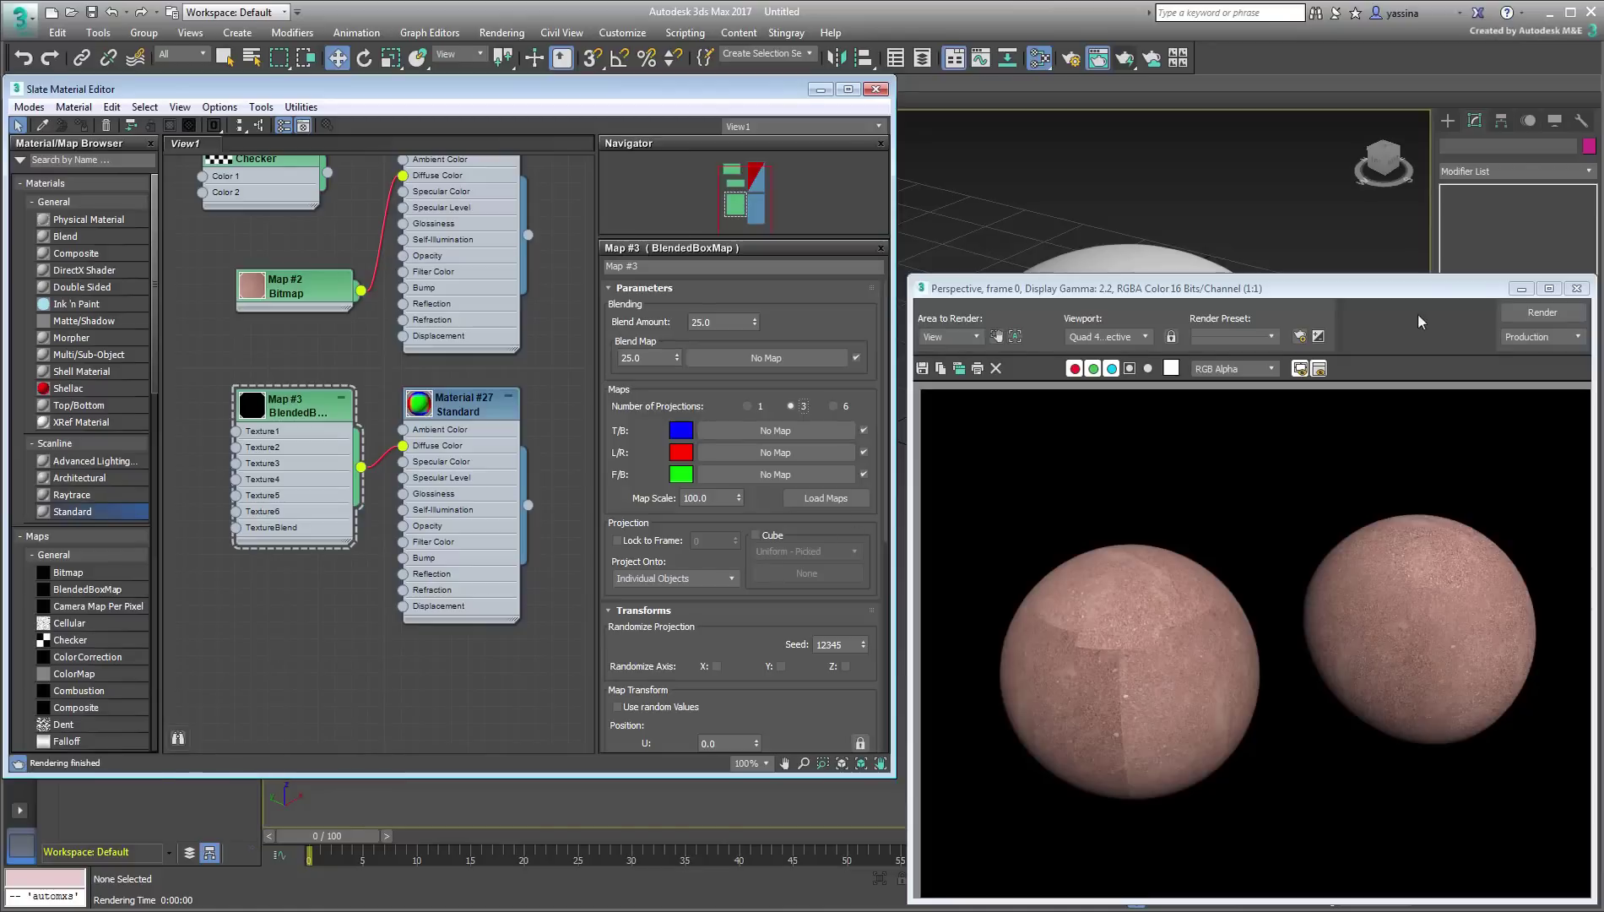
left_click(1541, 313)
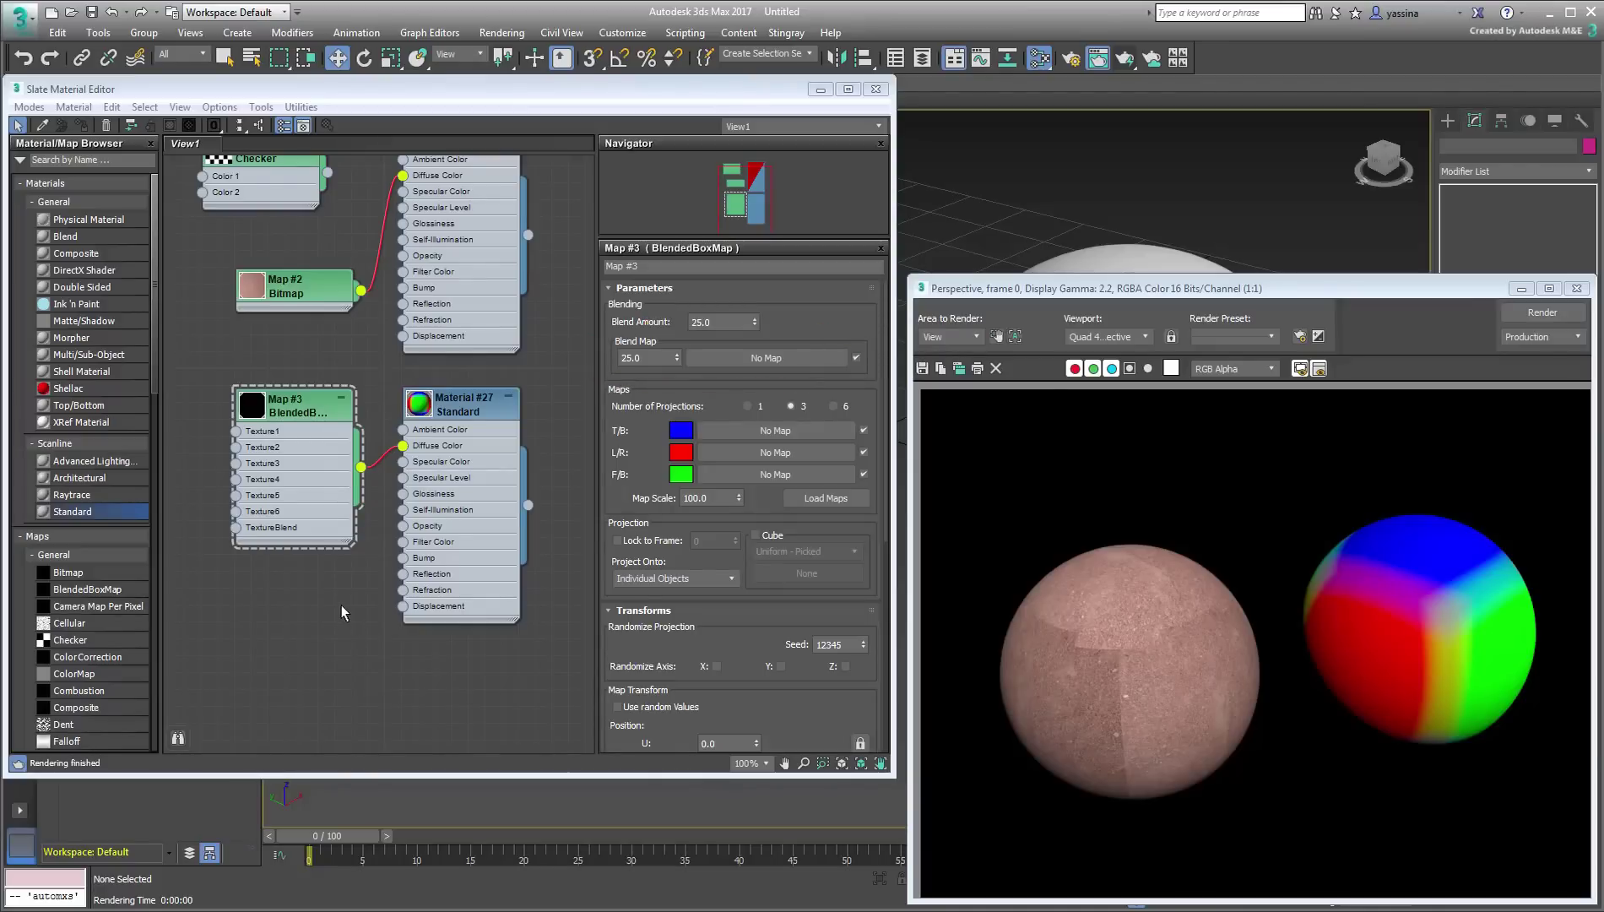
Step: Connect a new Noise map to the Blended Box Map's TextureBlend input and open its parameters
middle_click_drag(341, 604, 393, 655)
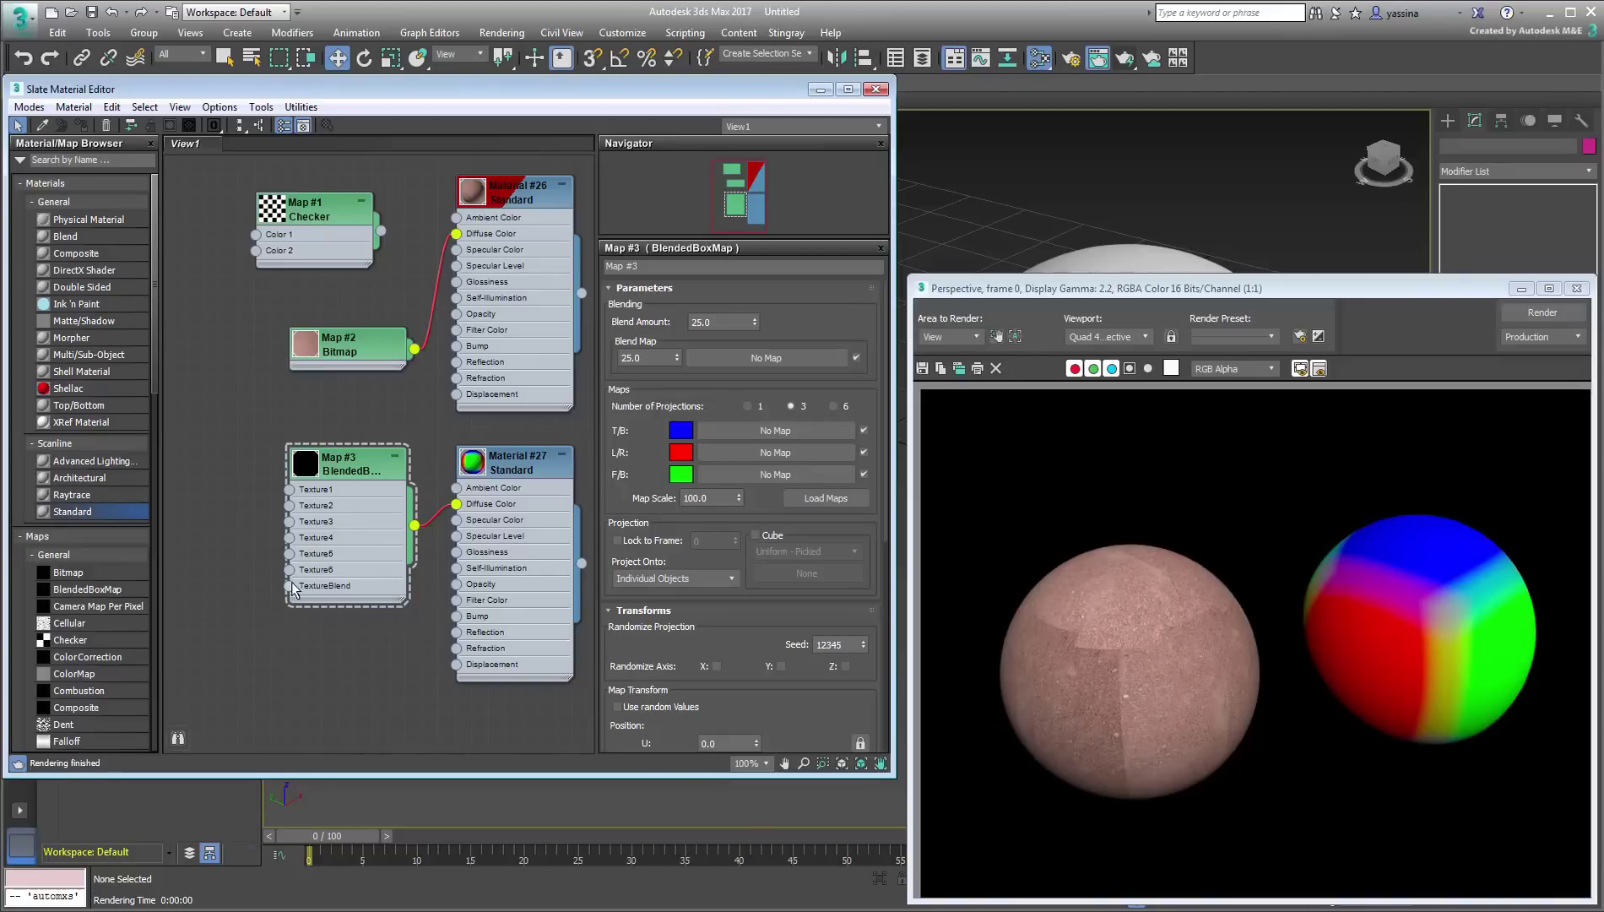
left_click_drag(289, 585, 234, 571)
mouse_move(260, 575)
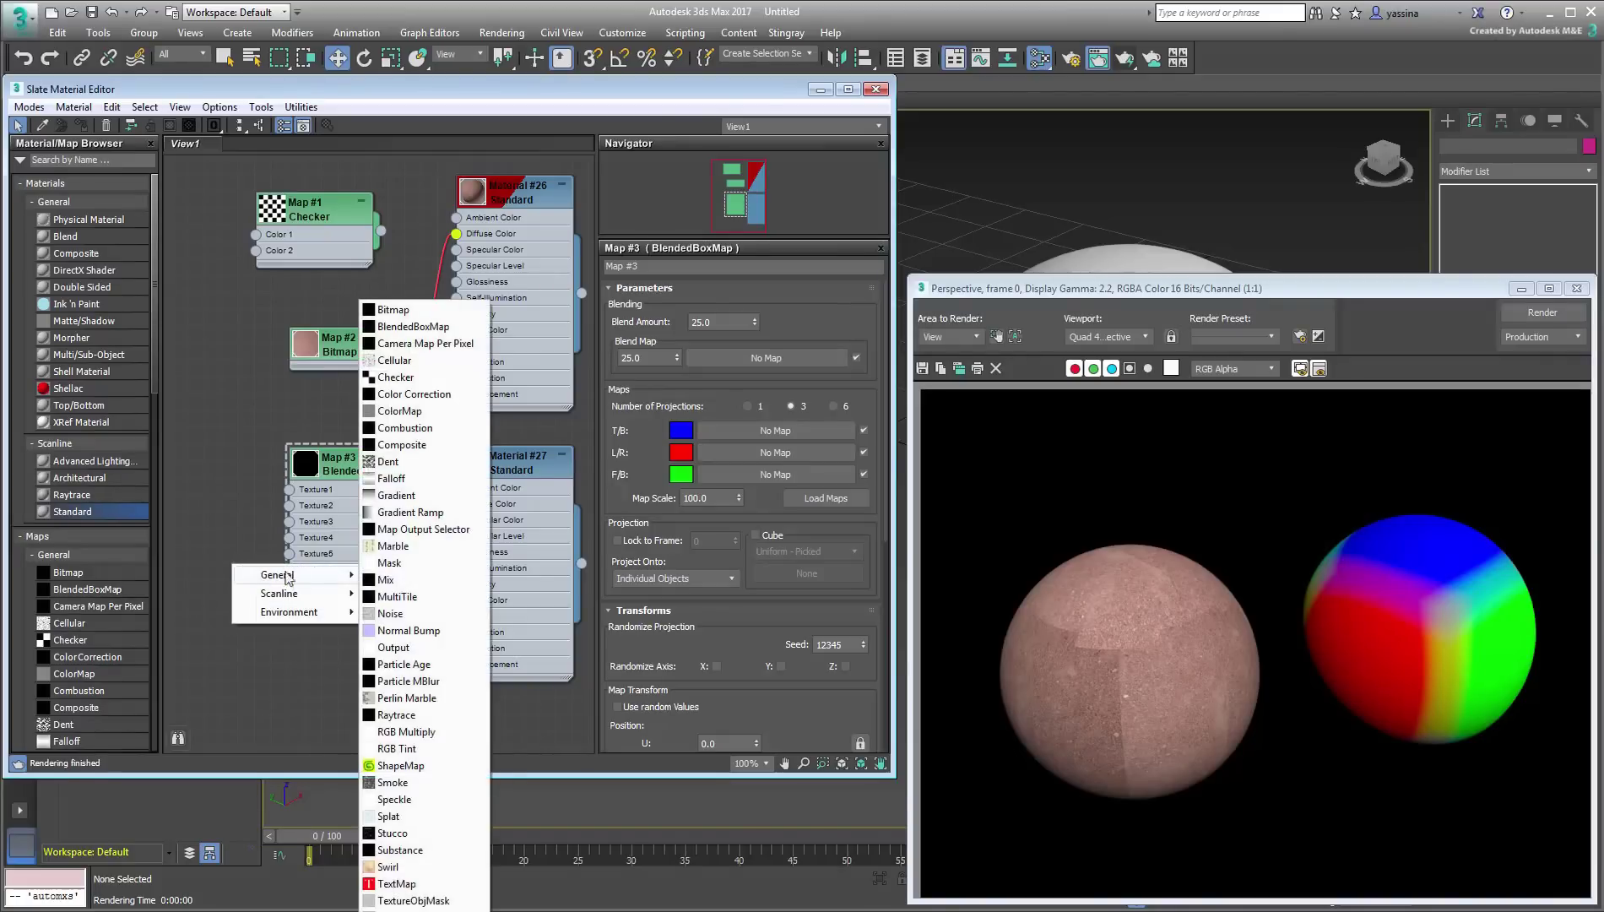
left_click(409, 623)
left_click_drag(215, 574, 210, 538)
double_click(210, 537)
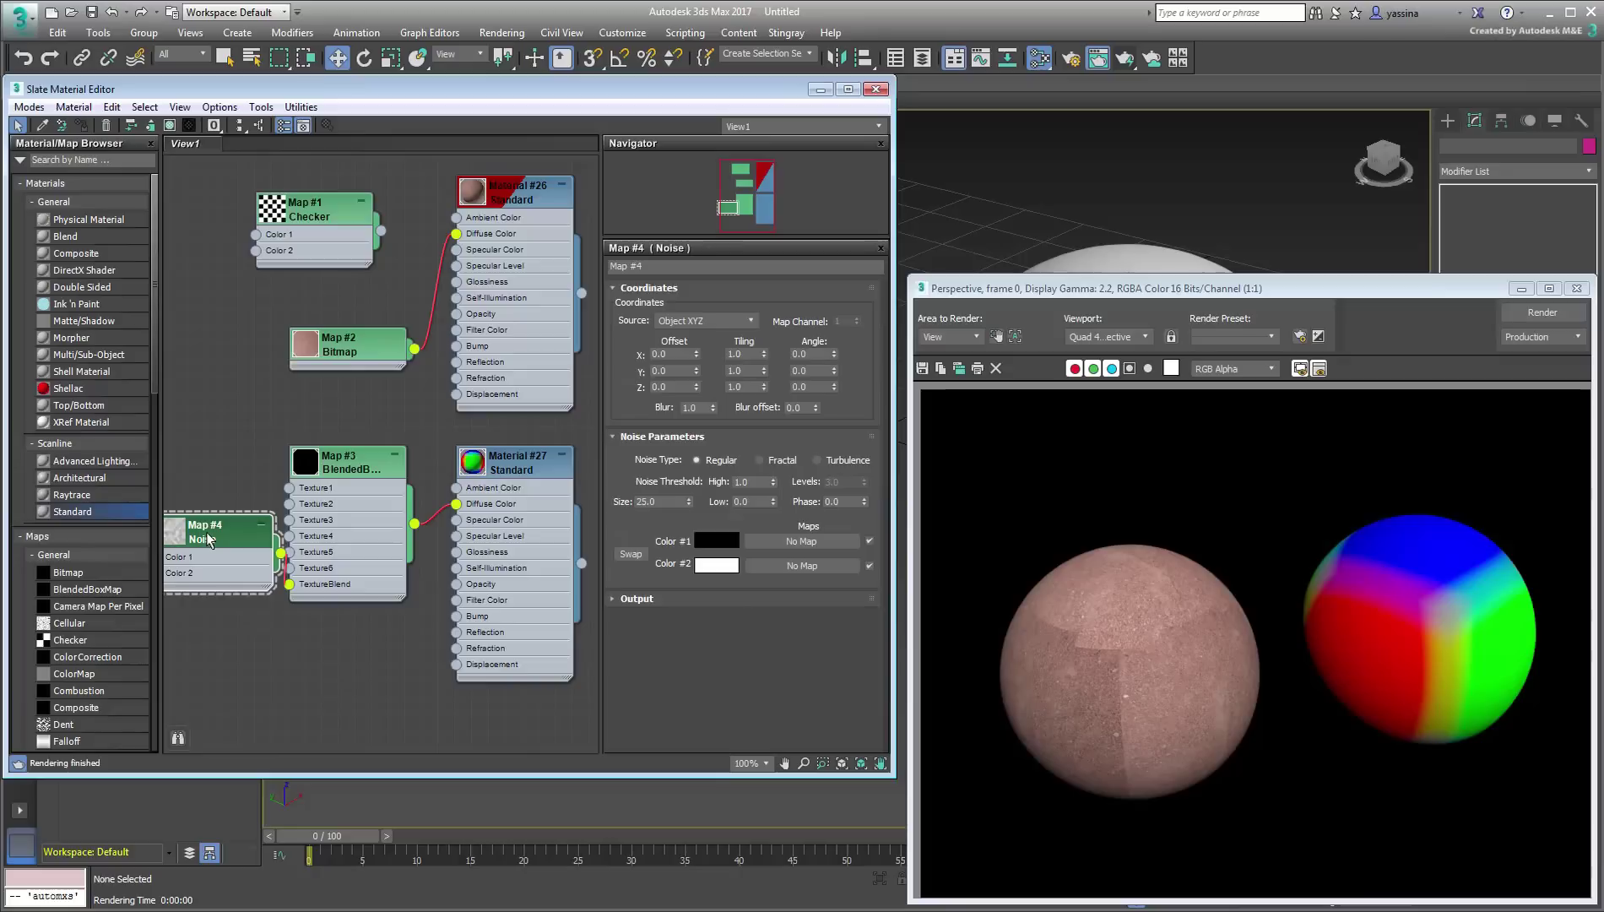
Step: Set the Noise Size to 5.0 and render the result
double_click(666, 503)
type("5")
key("Return")
left_click(1542, 314)
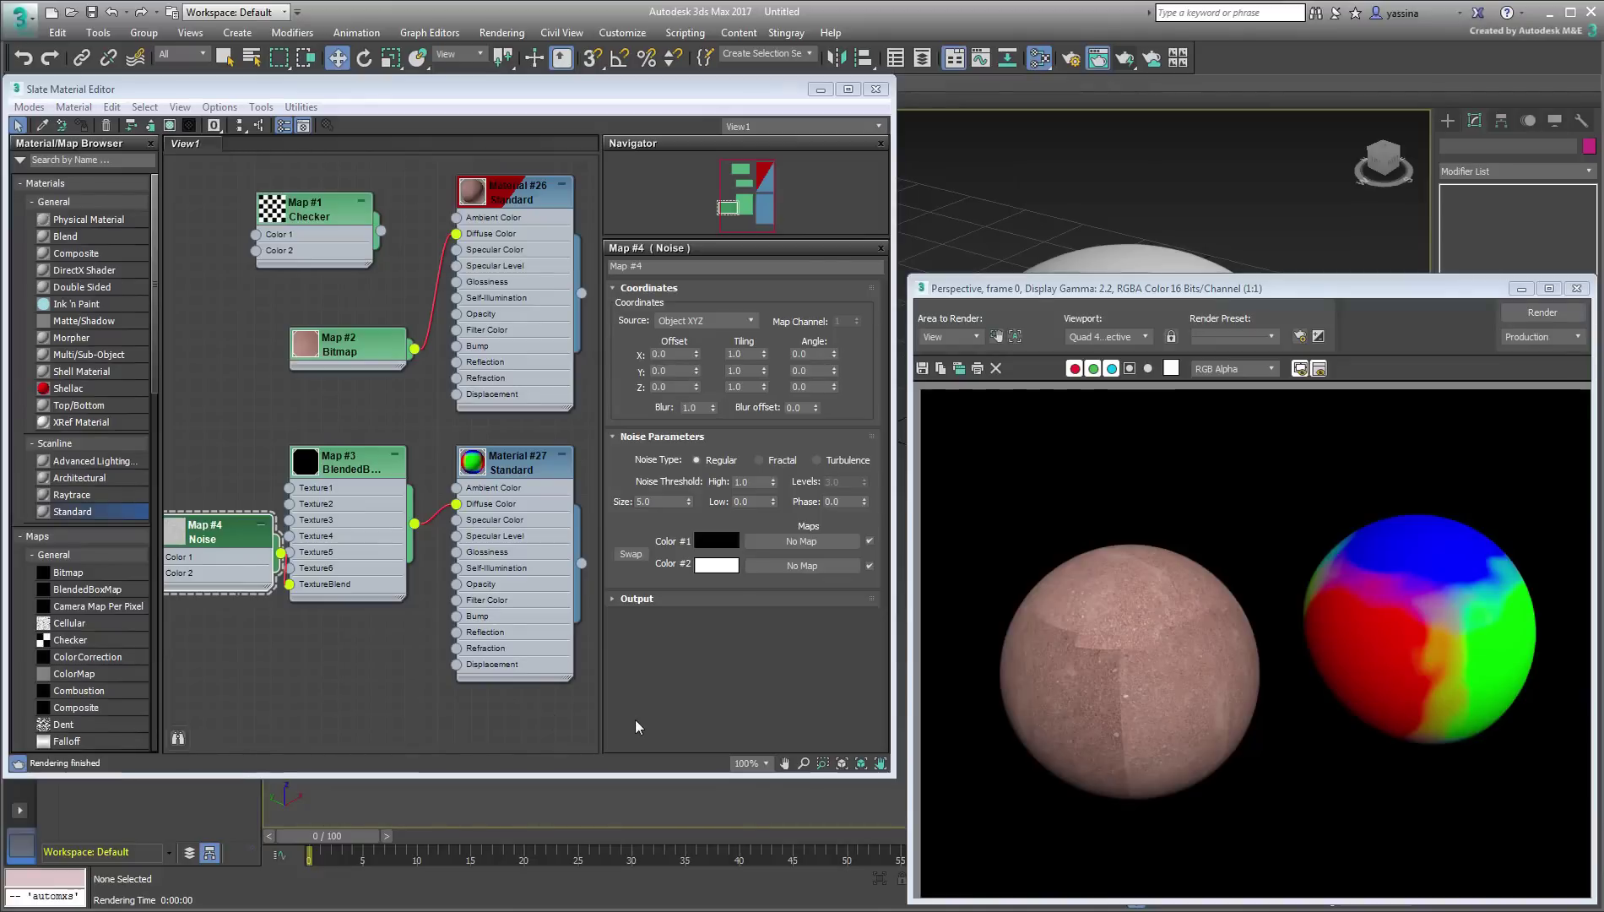
Step: Render with Fractal noise, then switch to Turbulence and render again
left_click(759, 460)
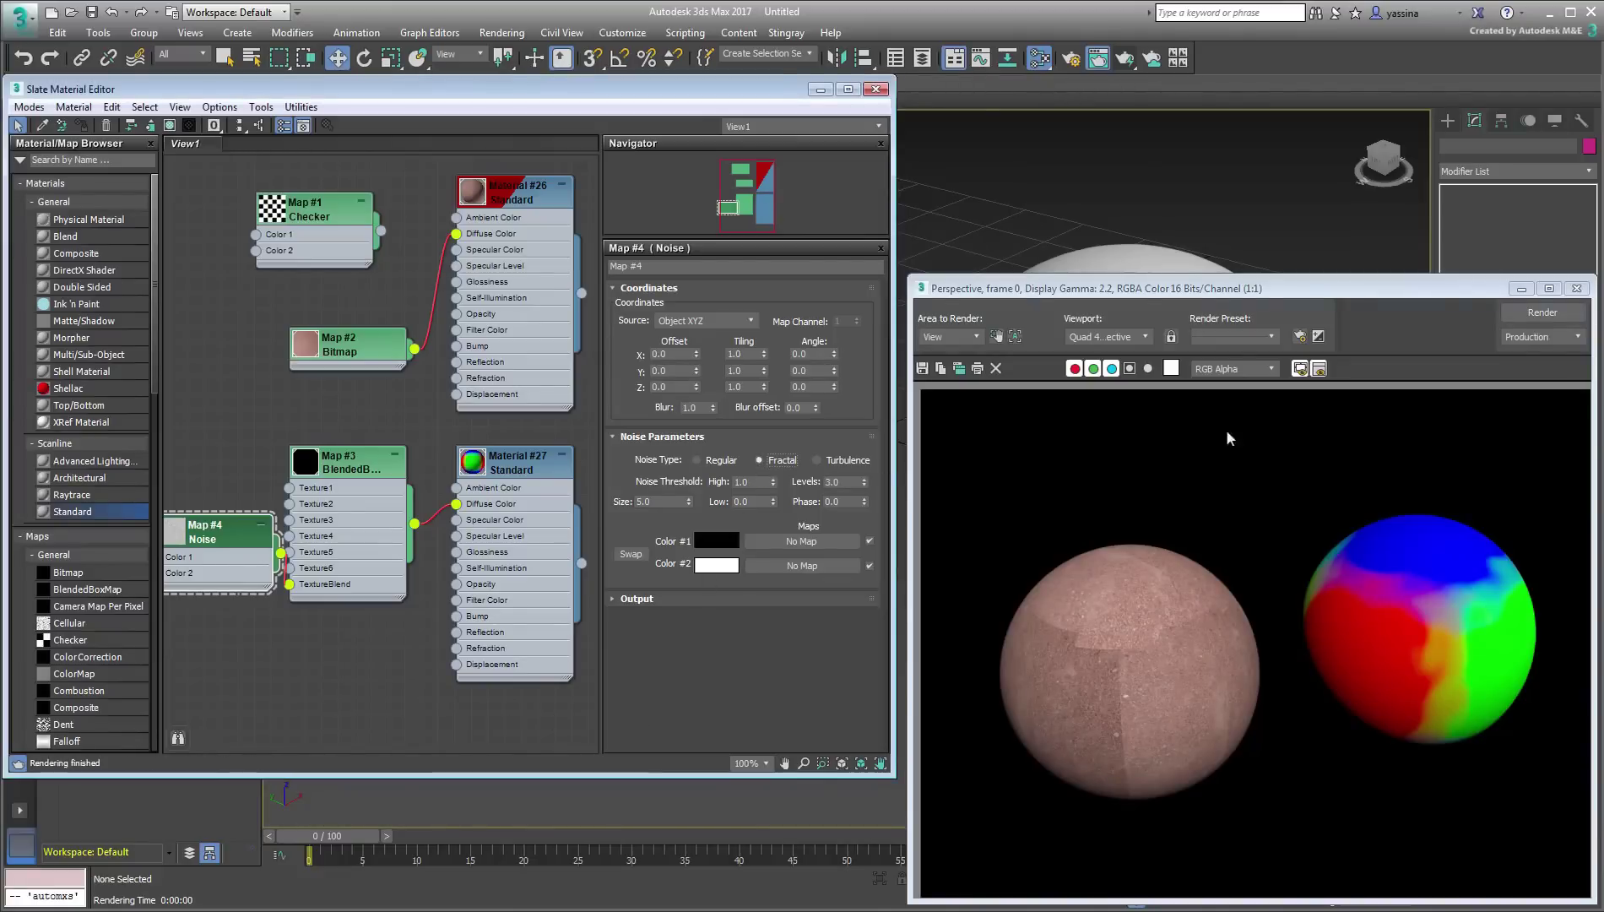
left_click(1547, 316)
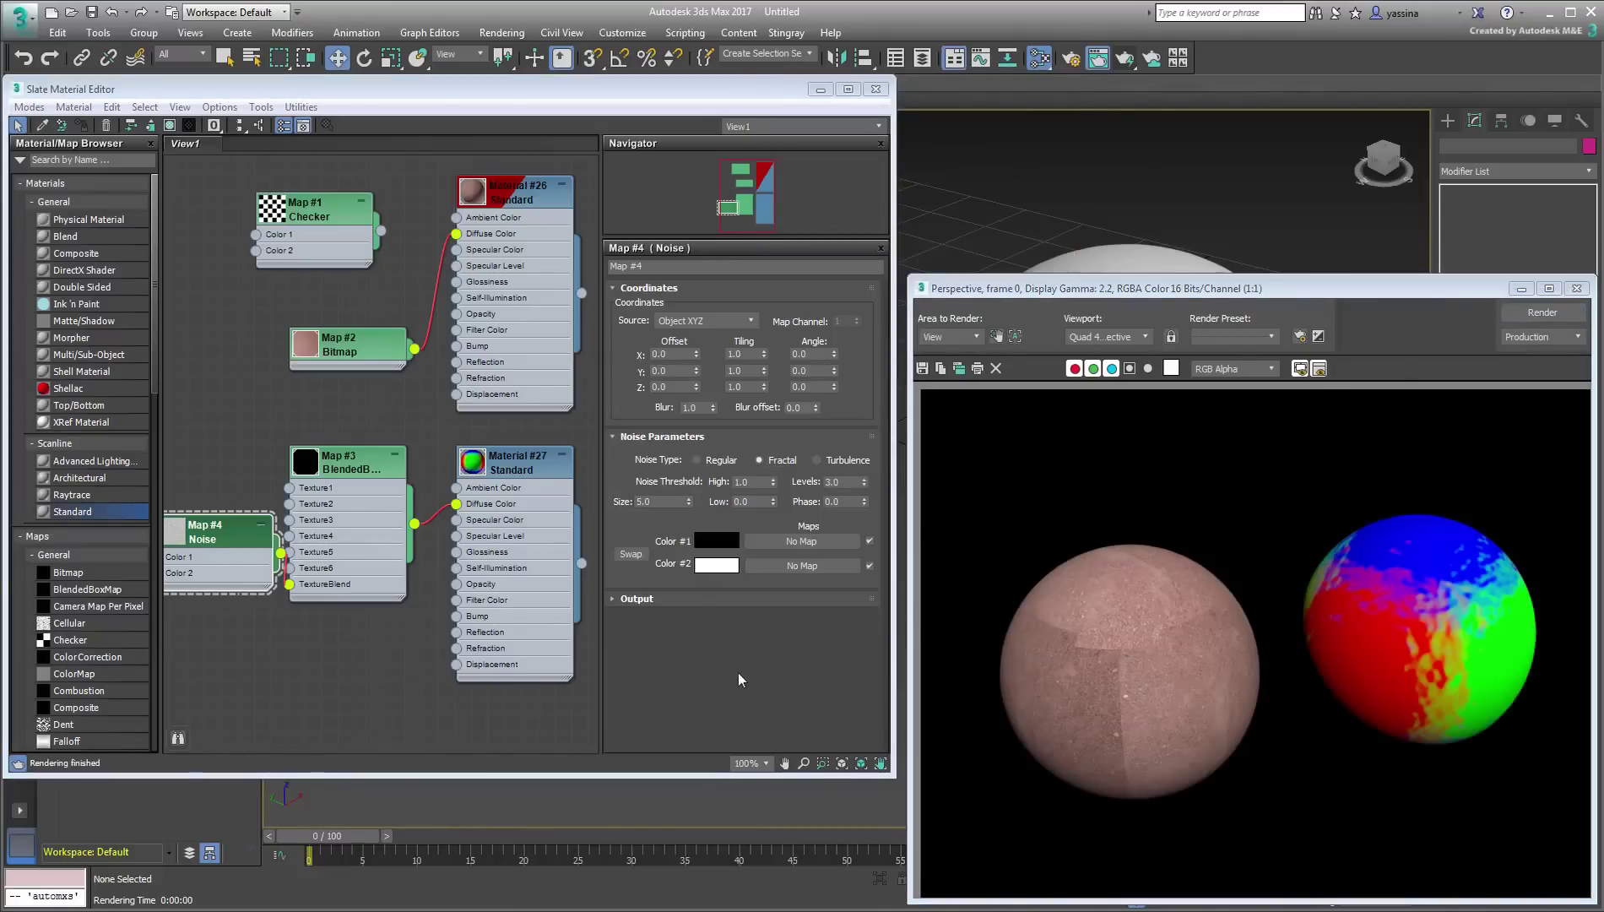
left_click(815, 460)
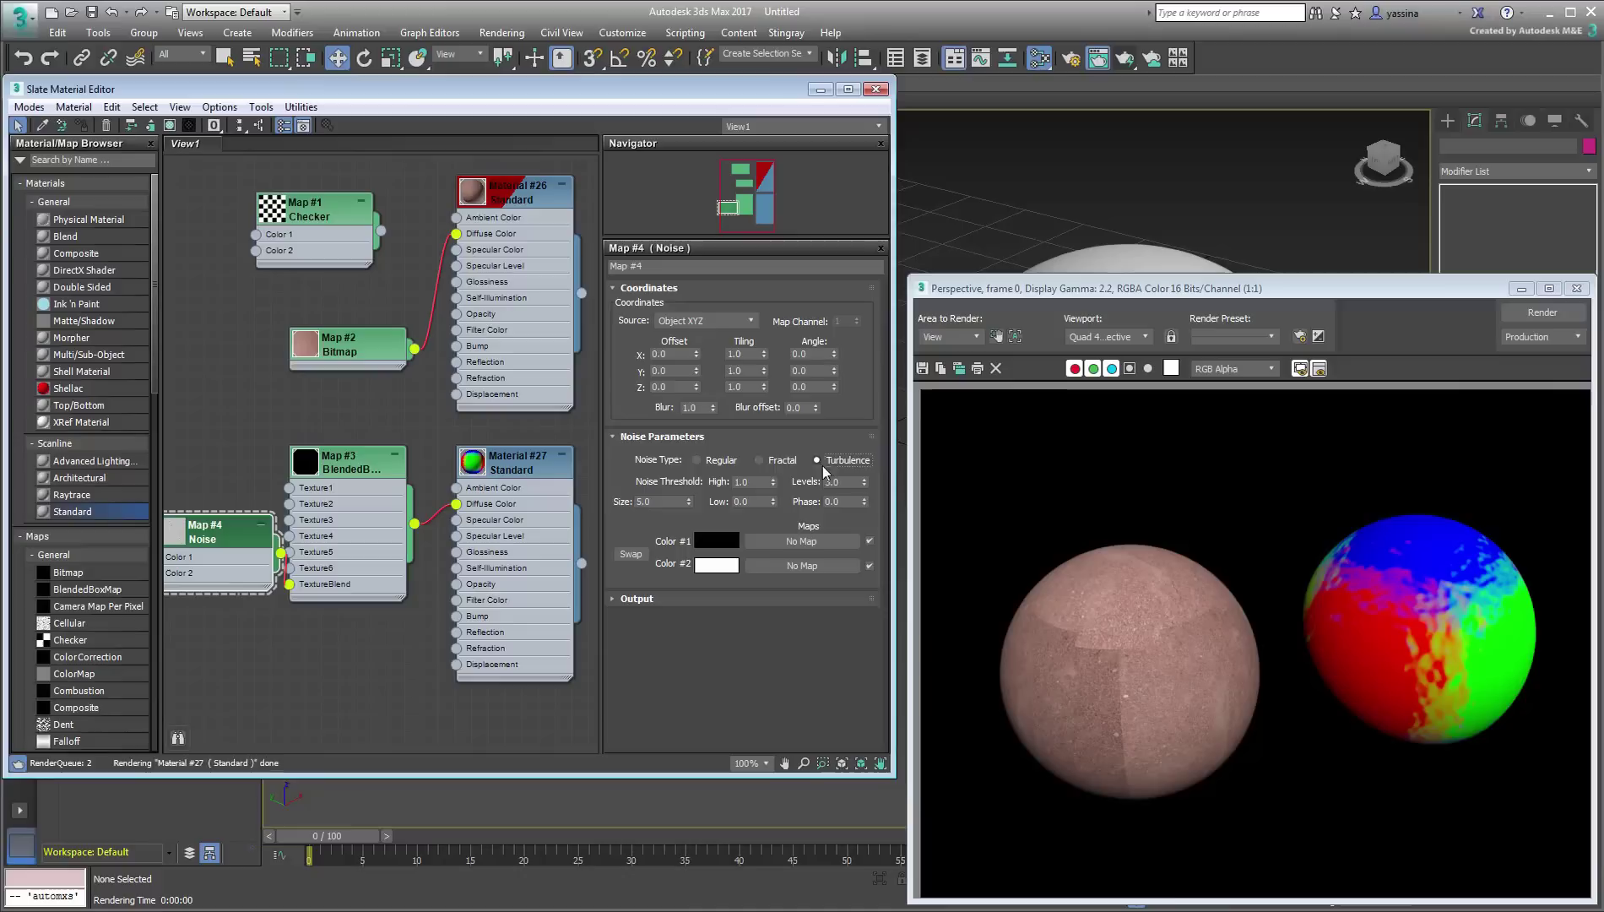
left_click(1542, 312)
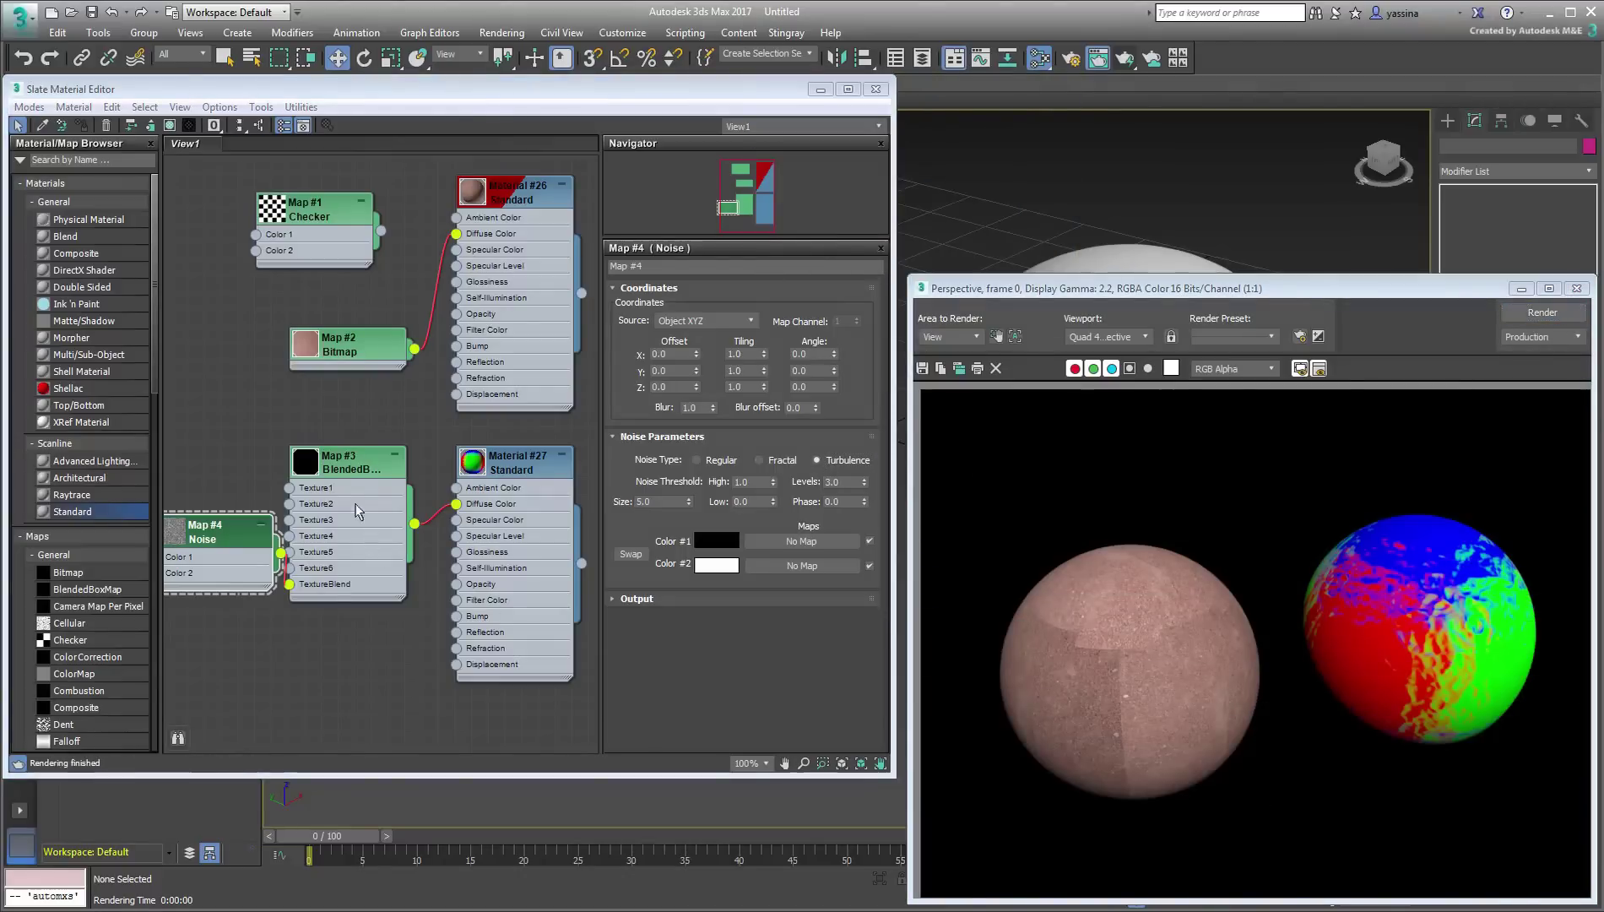
double_click(346, 462)
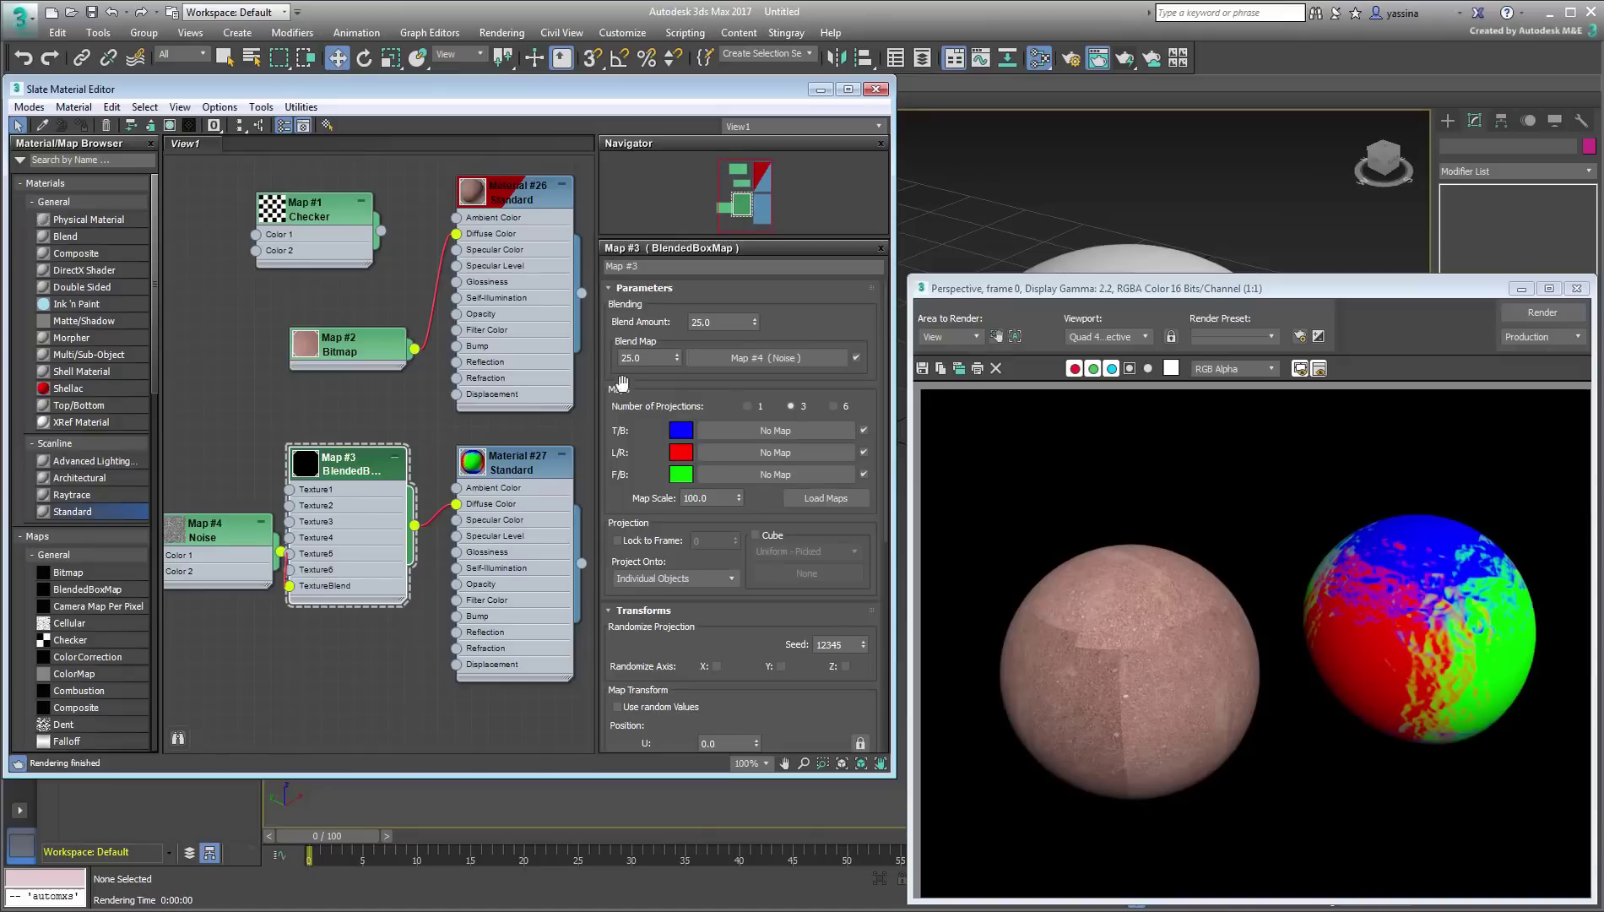
Step: Render the right sphere with Blend Map strengths of 5.0 and then 25.0
double_click(664, 361)
type("5")
key("Return")
left_click(1533, 312)
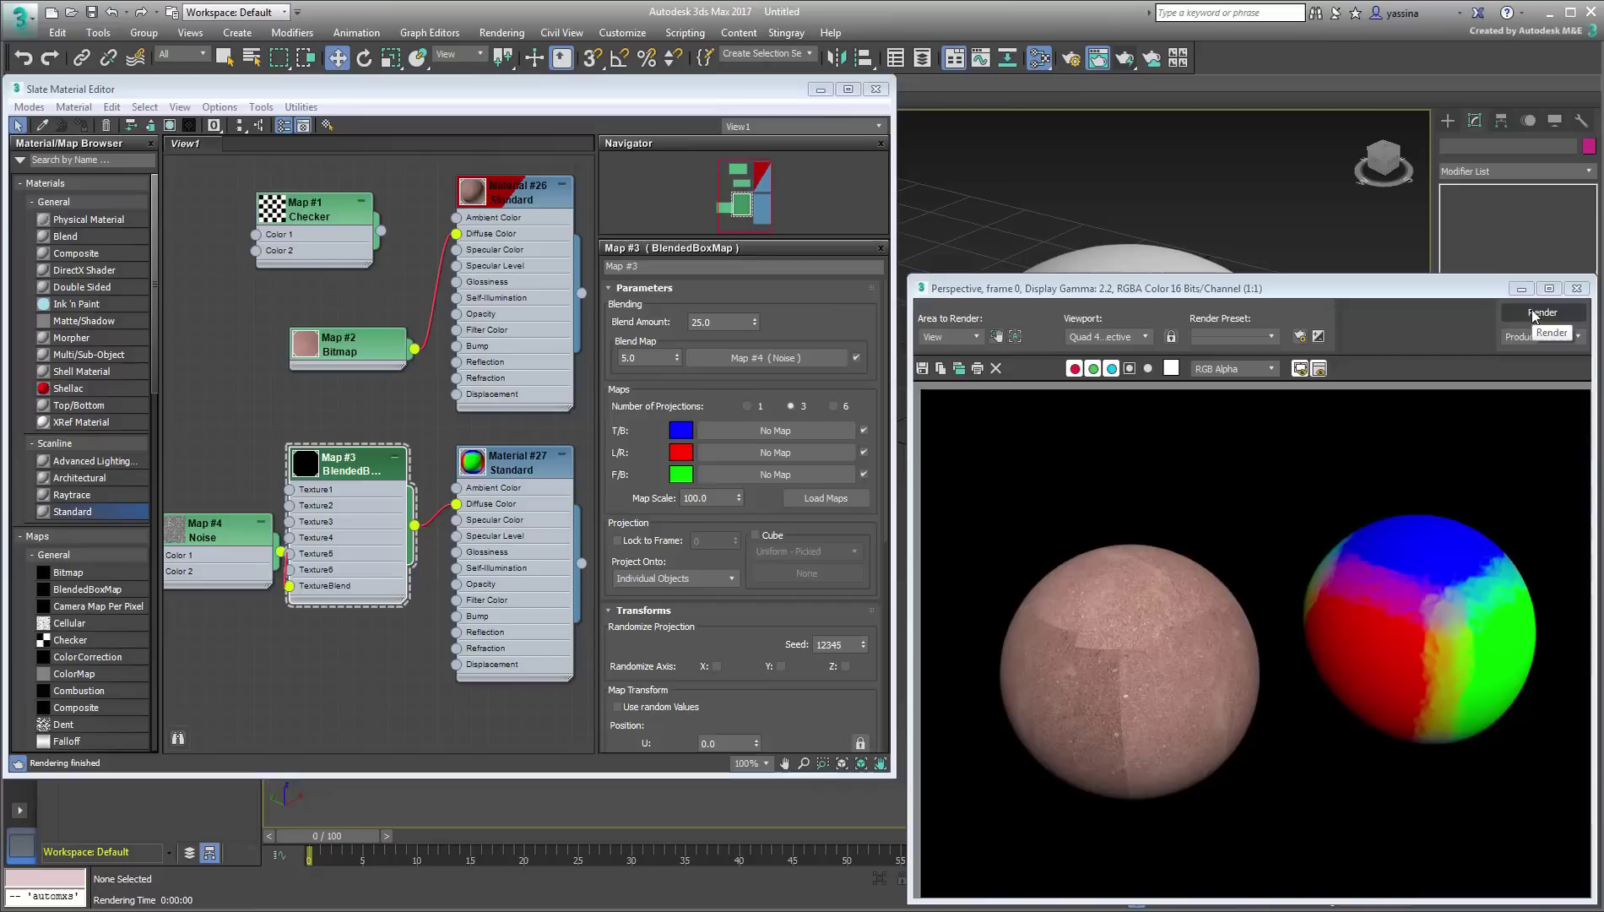
left_click(601, 504)
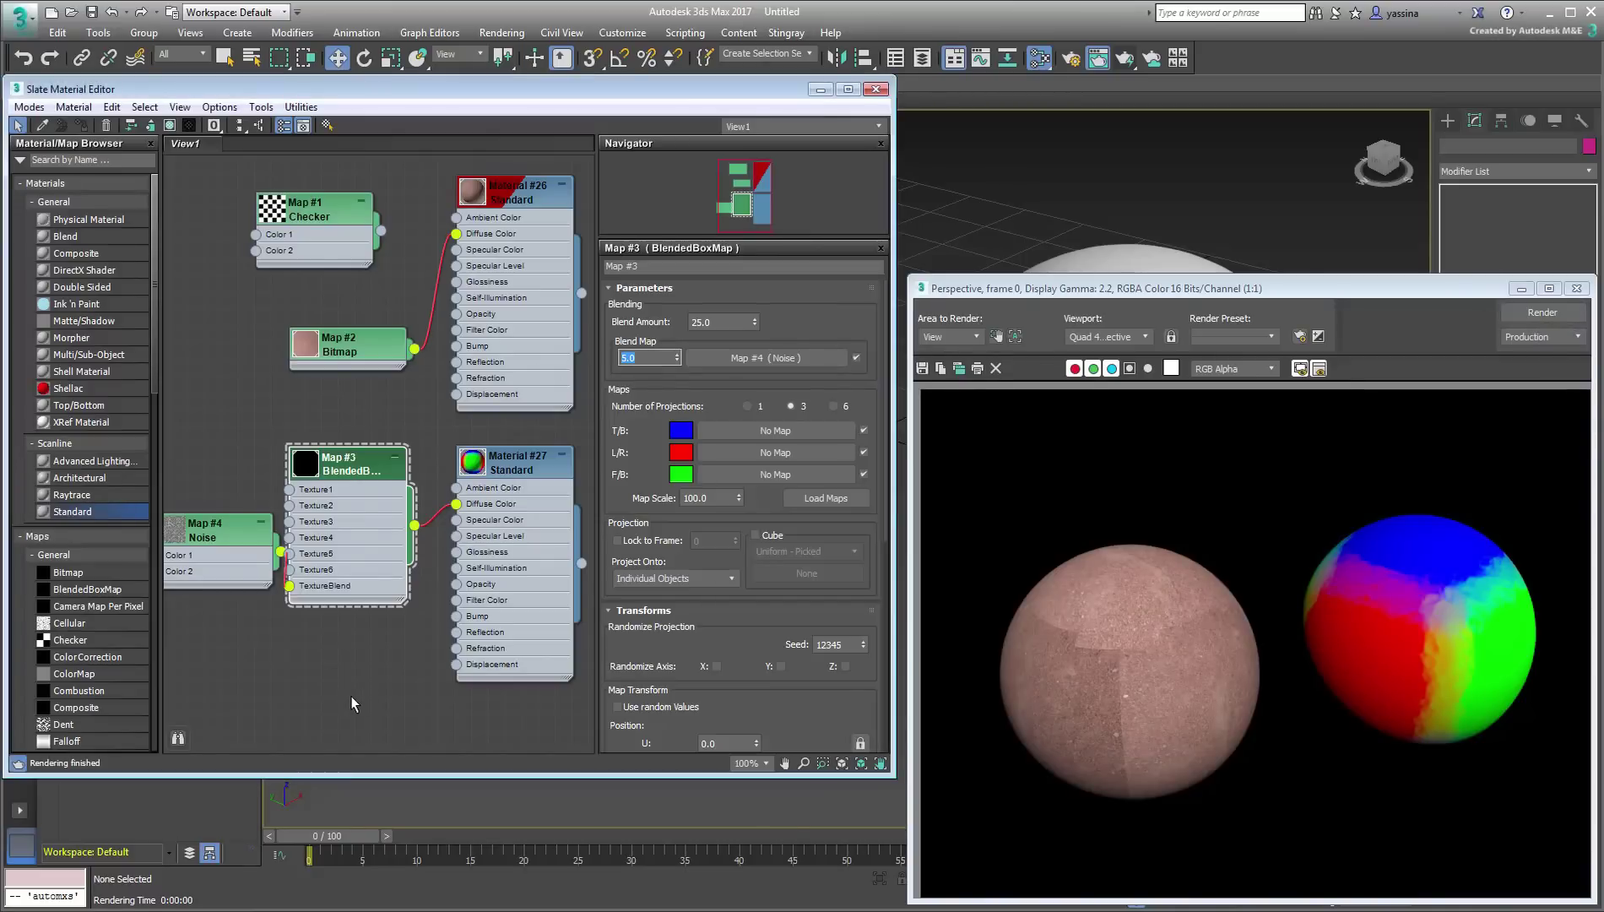
type("25")
key("Return")
left_click(1581, 322)
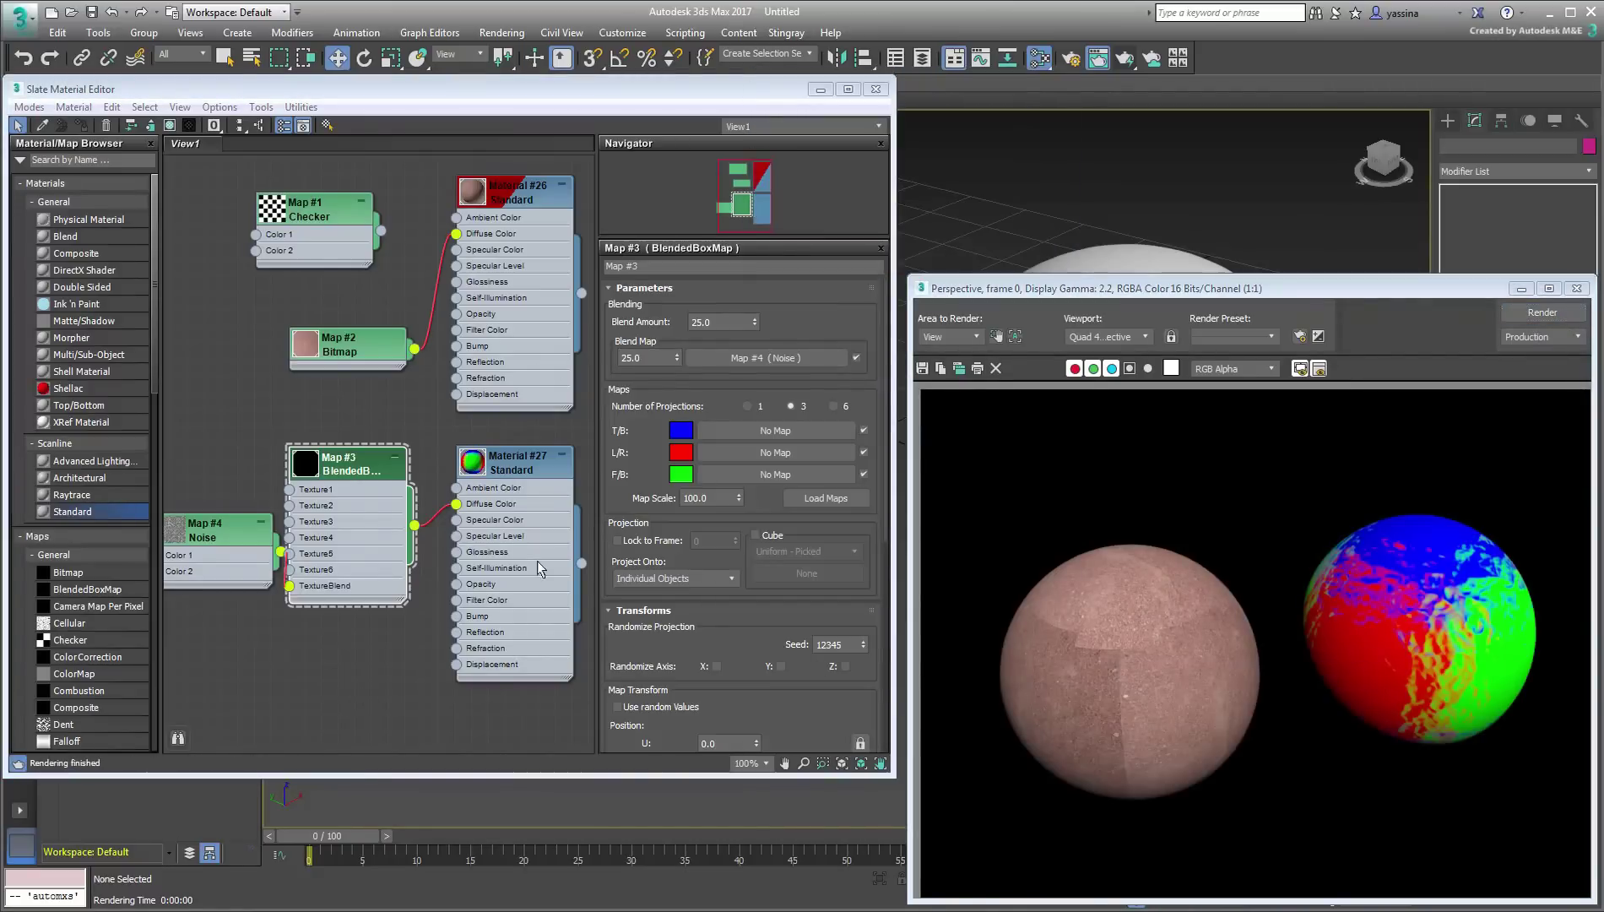
Step: Render with a Blend Map strength of 50.0, then settle on 15.0 and render
left_click(646, 358)
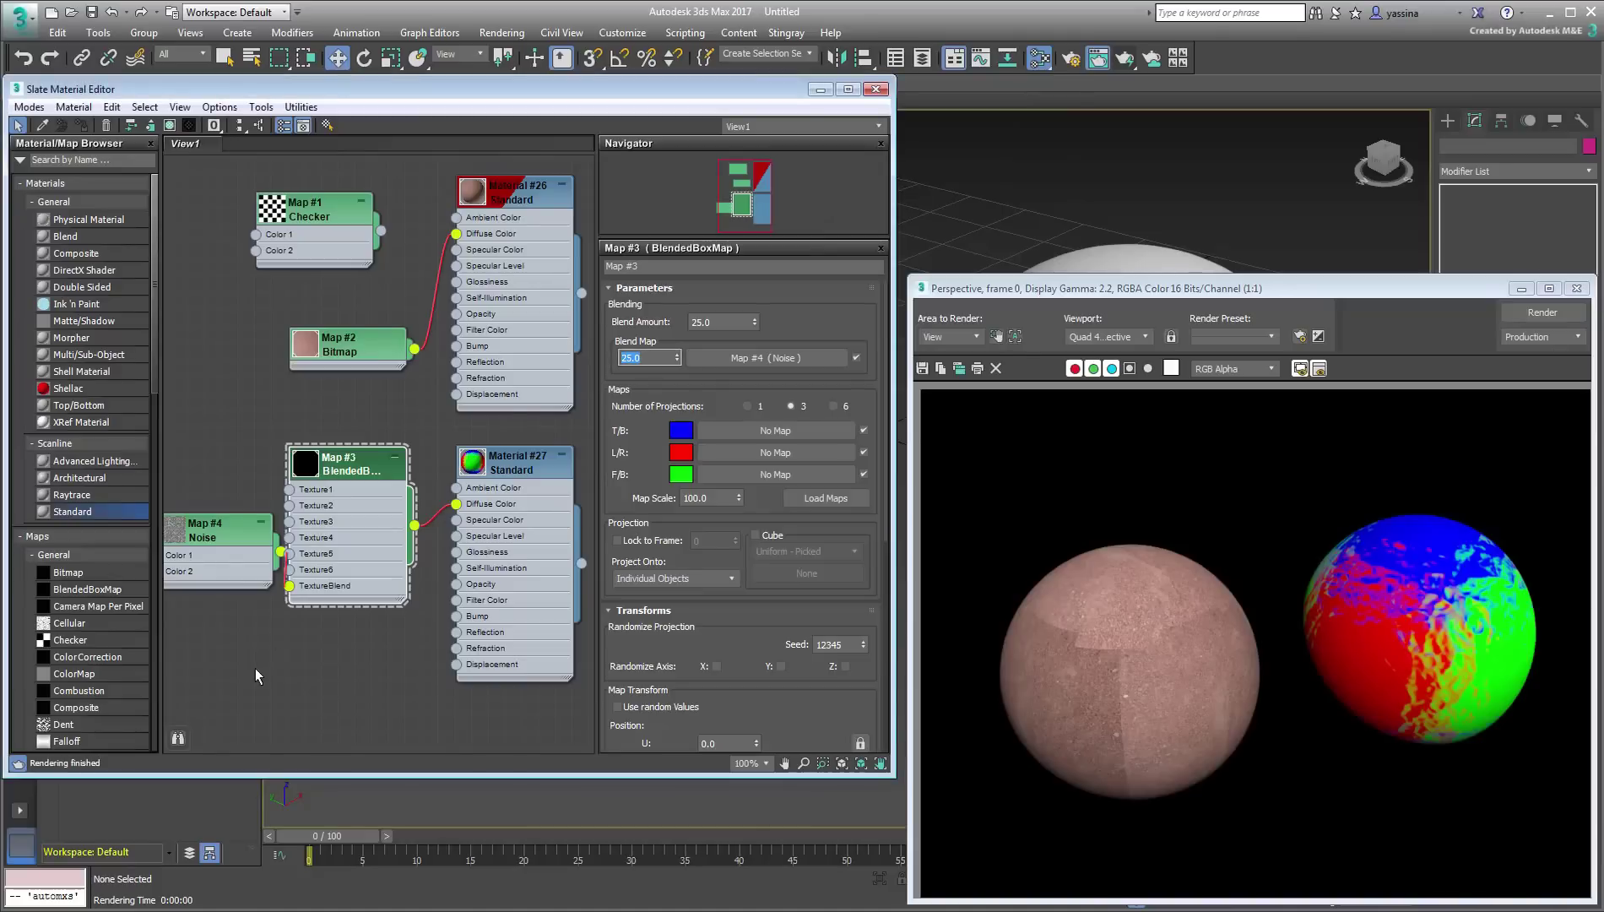
type("50")
key("Return")
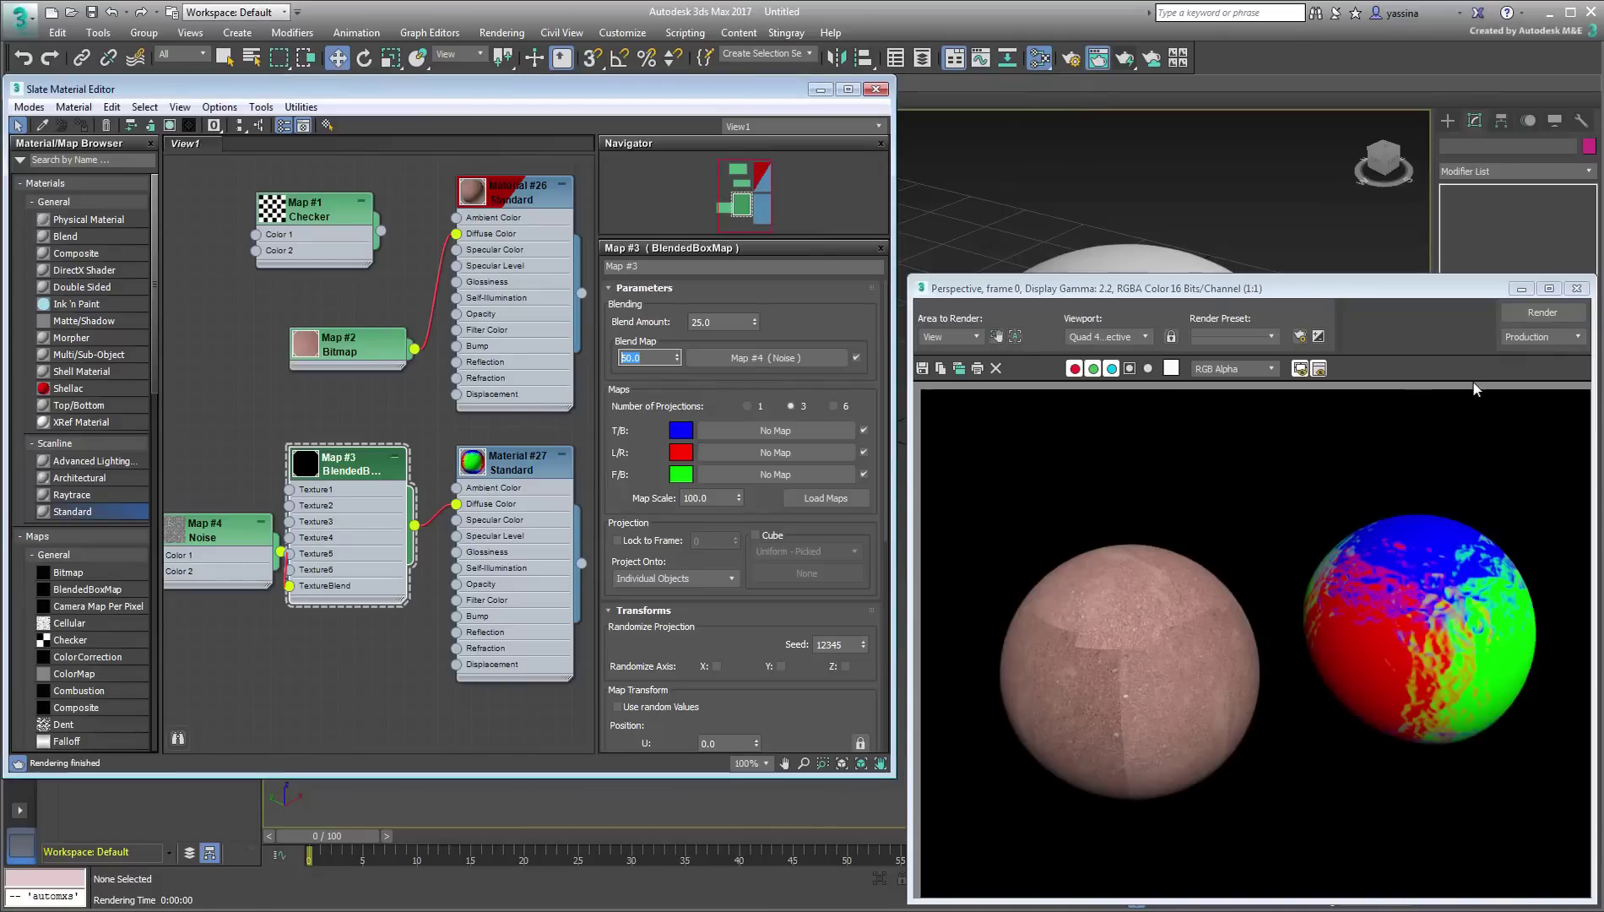
left_click(1523, 319)
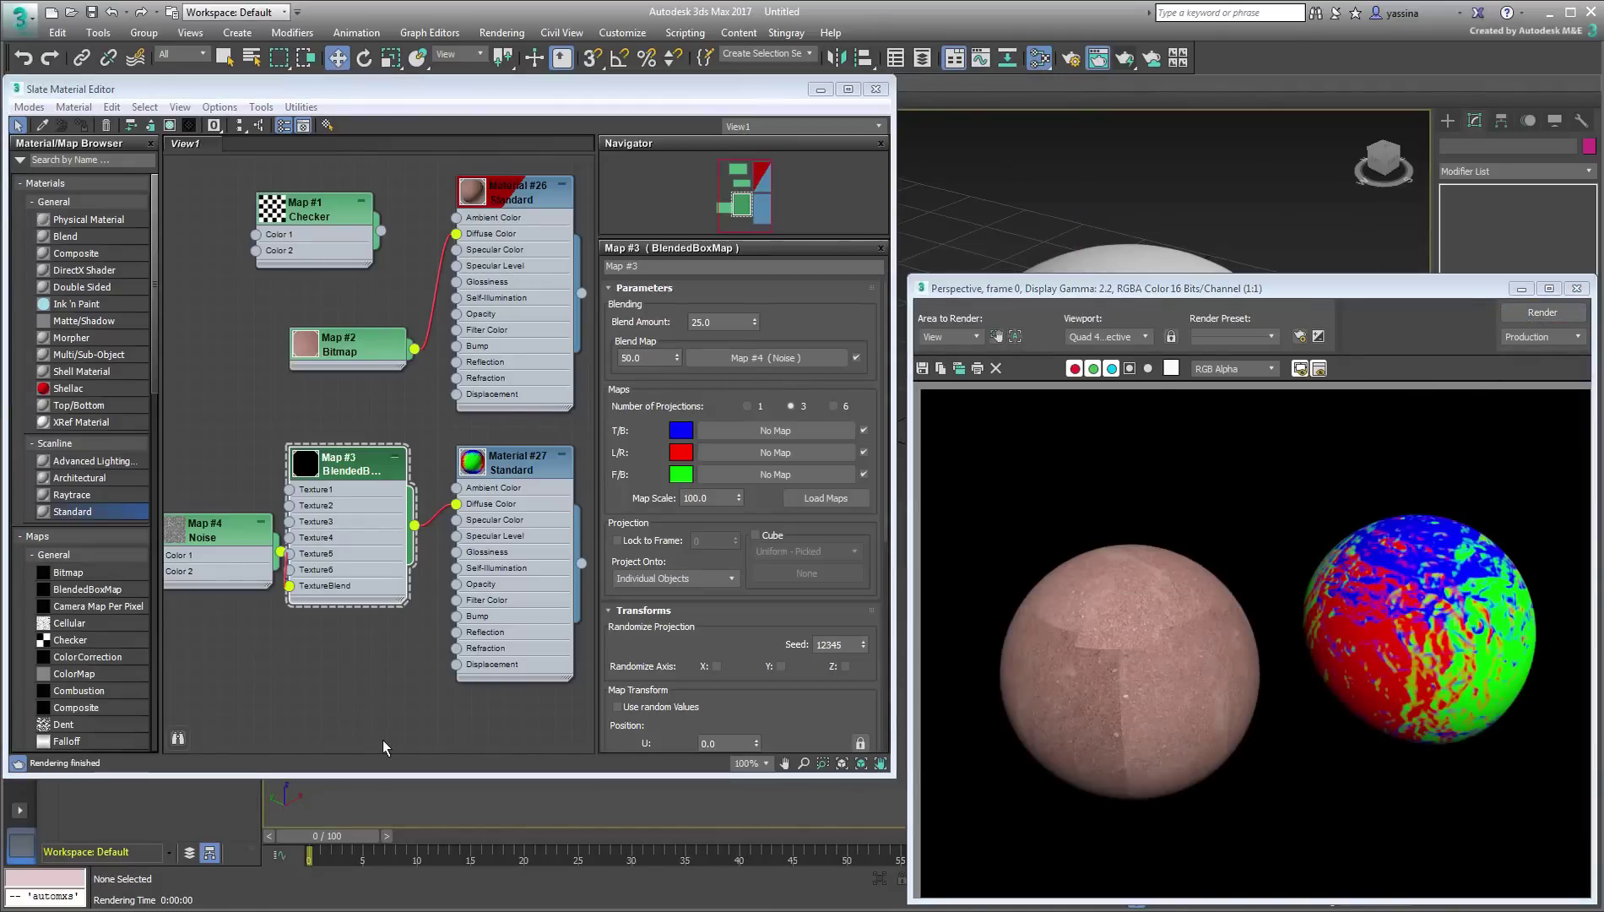
left_click(507, 429)
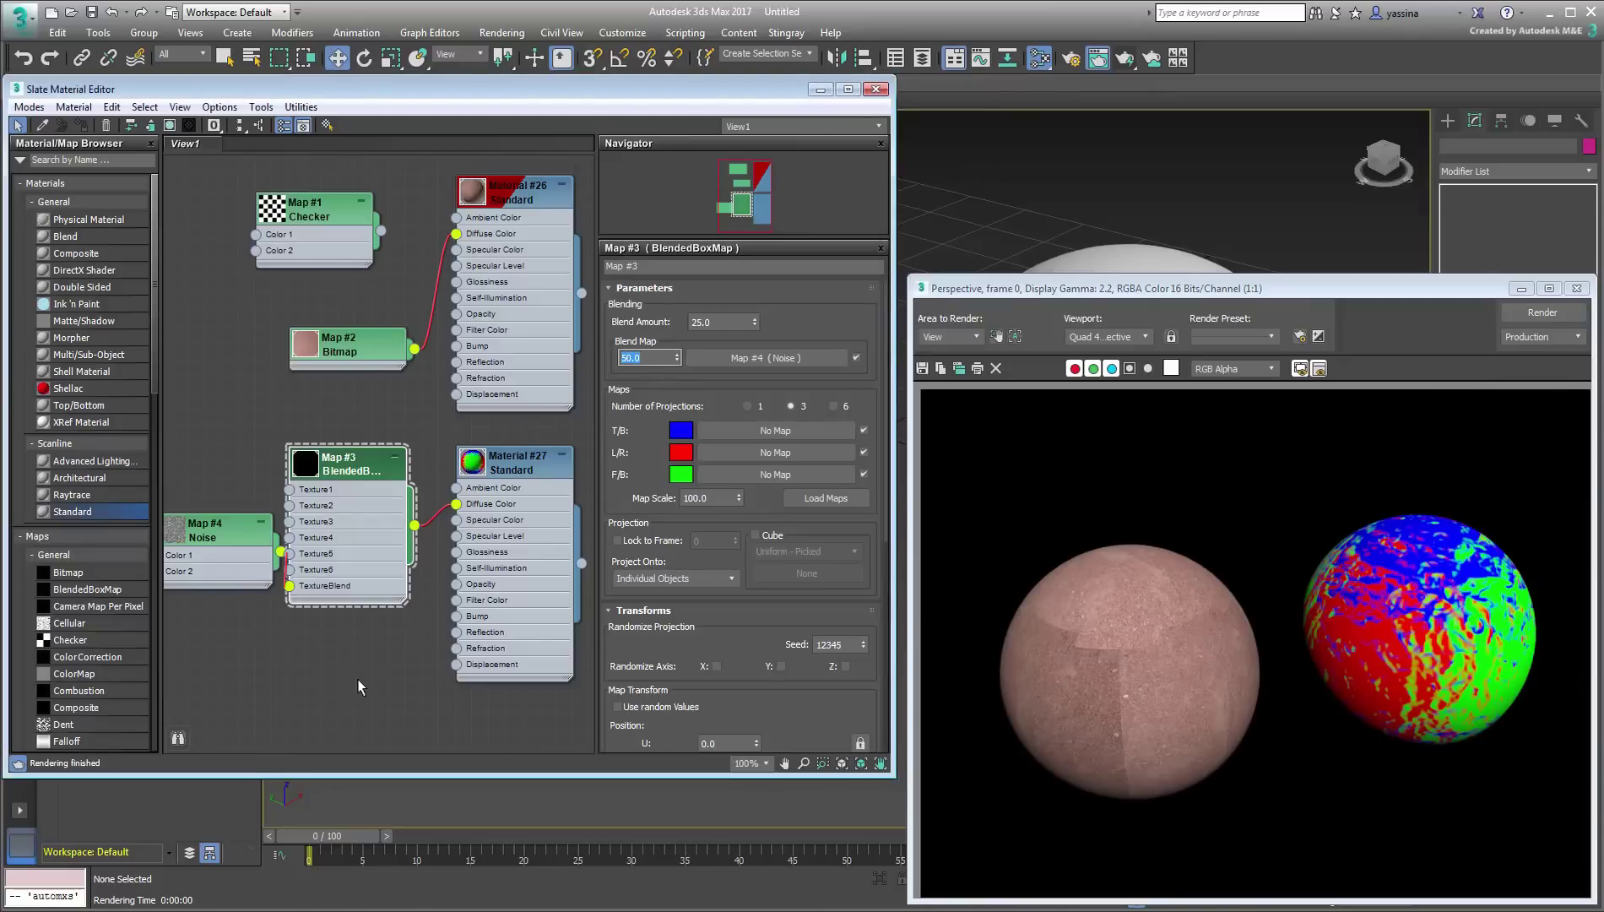
type("15")
key("Return")
left_click(1532, 314)
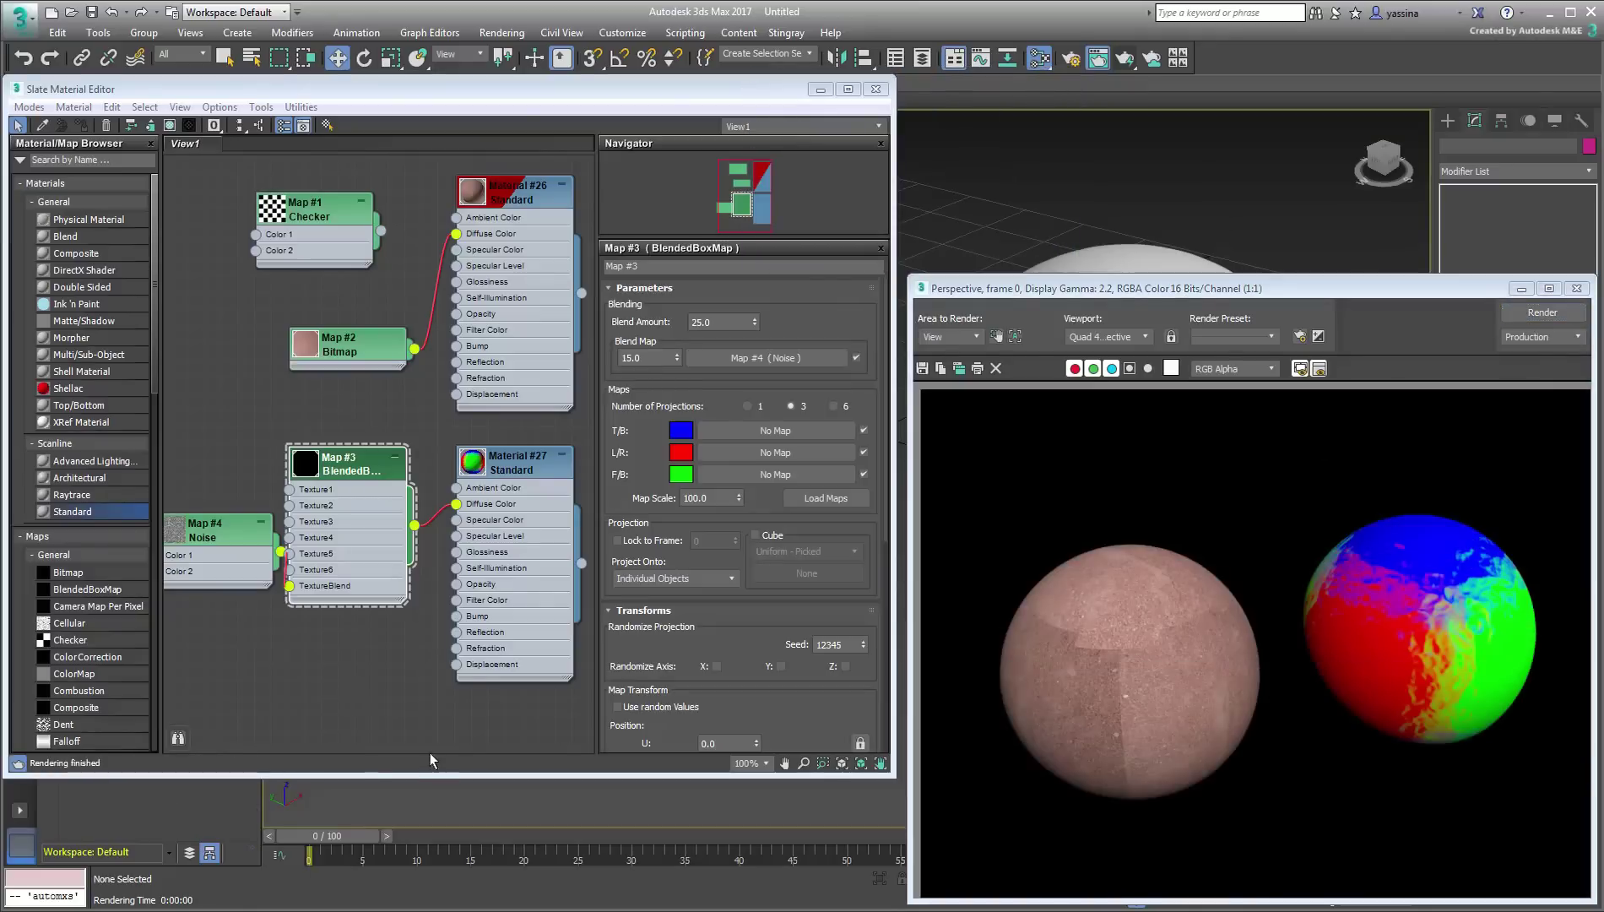